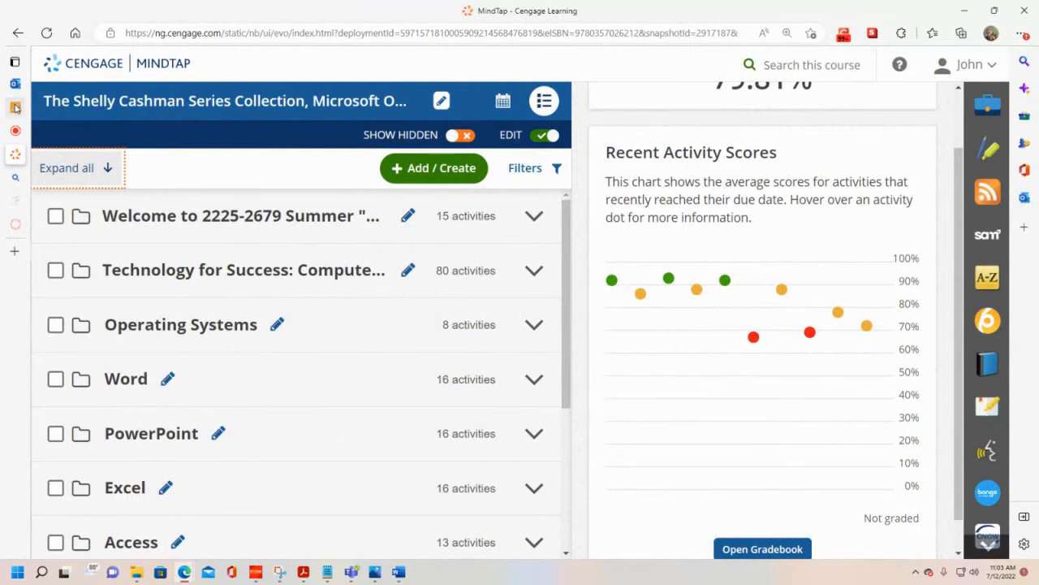
# Step: Switch to the Blackboard course and review the list of course demonstration videos down to the MS Access Database Build video
pyautogui.moveTo(14, 108)
pyautogui.click(48, 110)
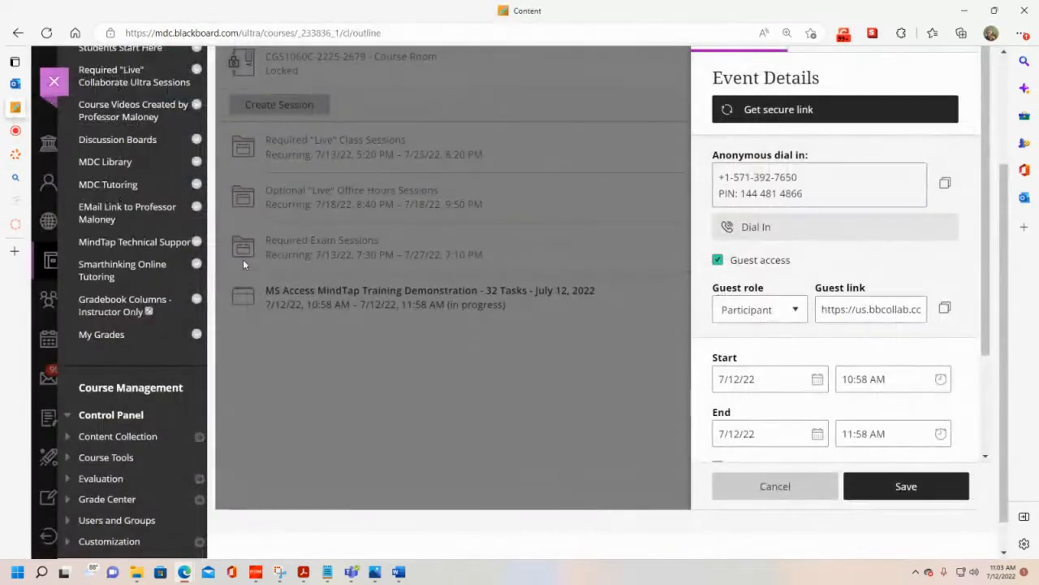
pyautogui.scroll(3, 328, 243)
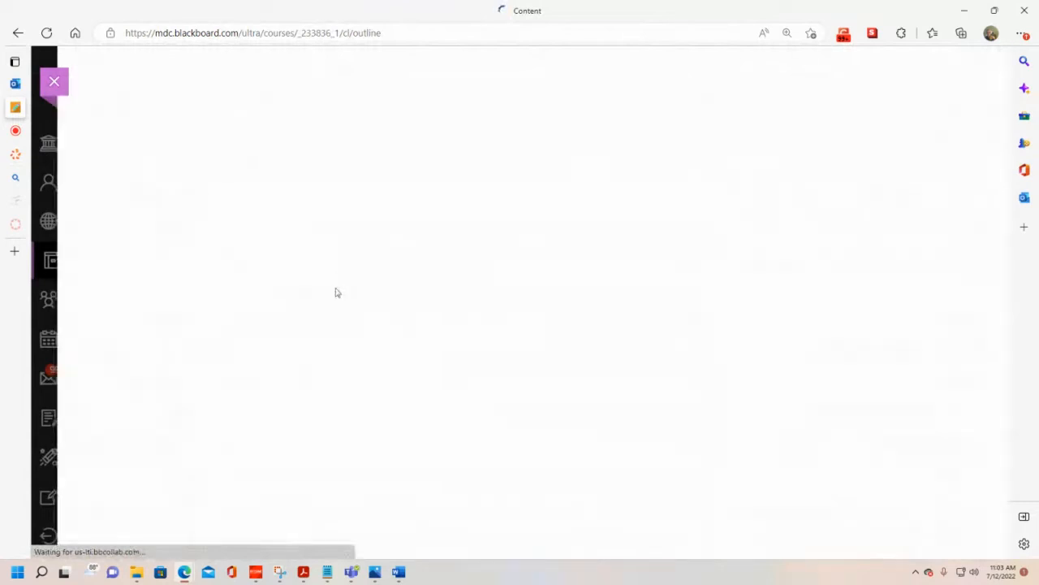
pyautogui.scroll(-1, 364, 331)
pyautogui.scroll(-2, 363, 330)
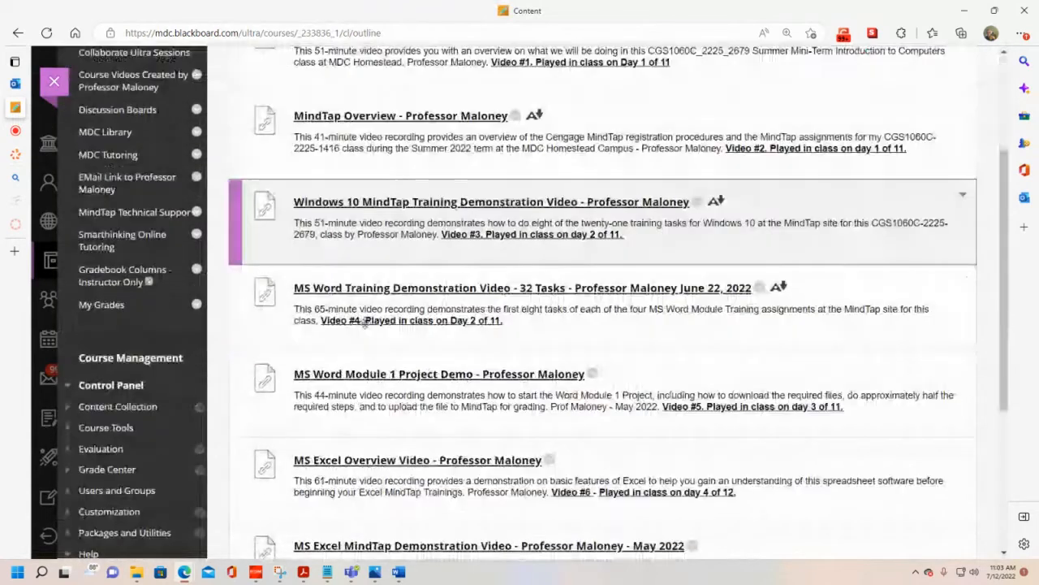
pyautogui.scroll(-3, 365, 322)
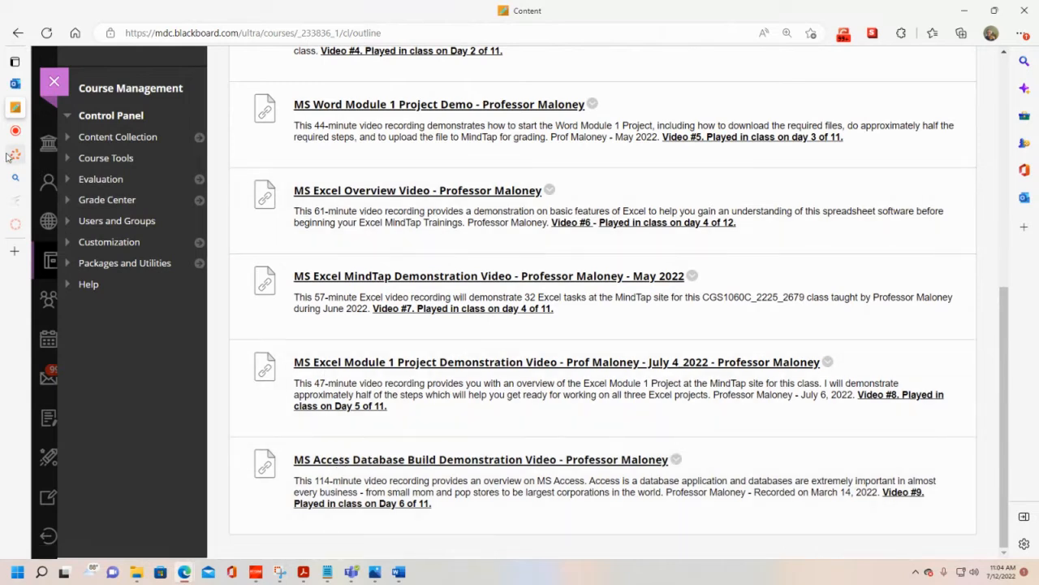
# Step: Return to the MindTap course and expand the Excel folder to review its modules and final exam
pyautogui.click(58, 153)
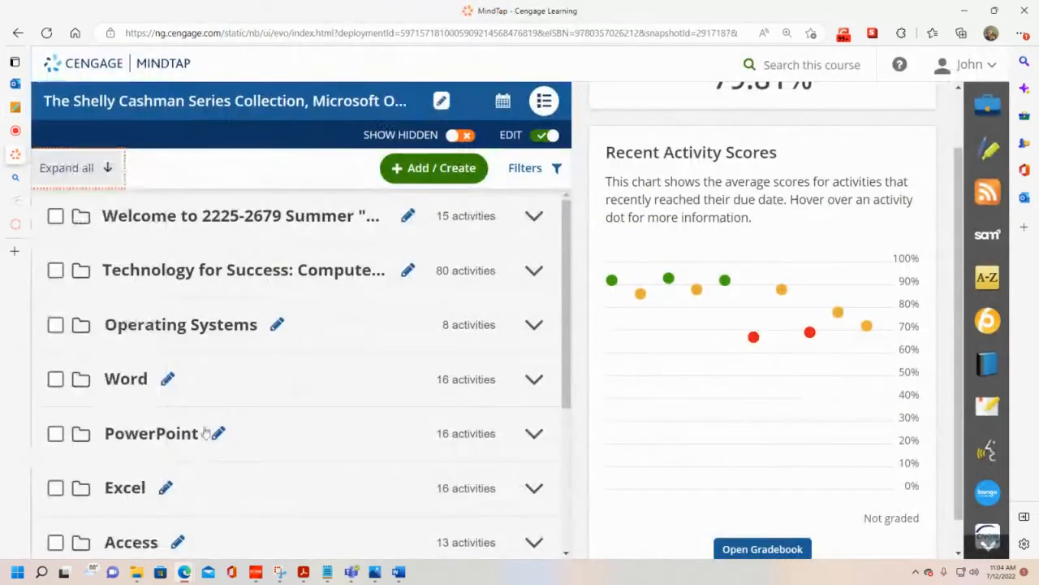
pyautogui.scroll(-1, 207, 422)
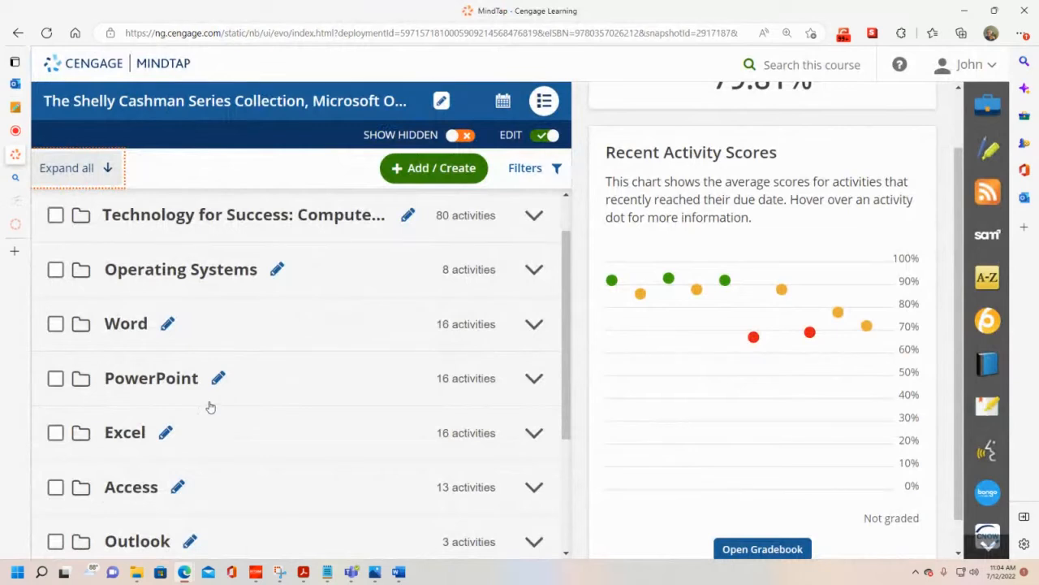
pyautogui.click(144, 432)
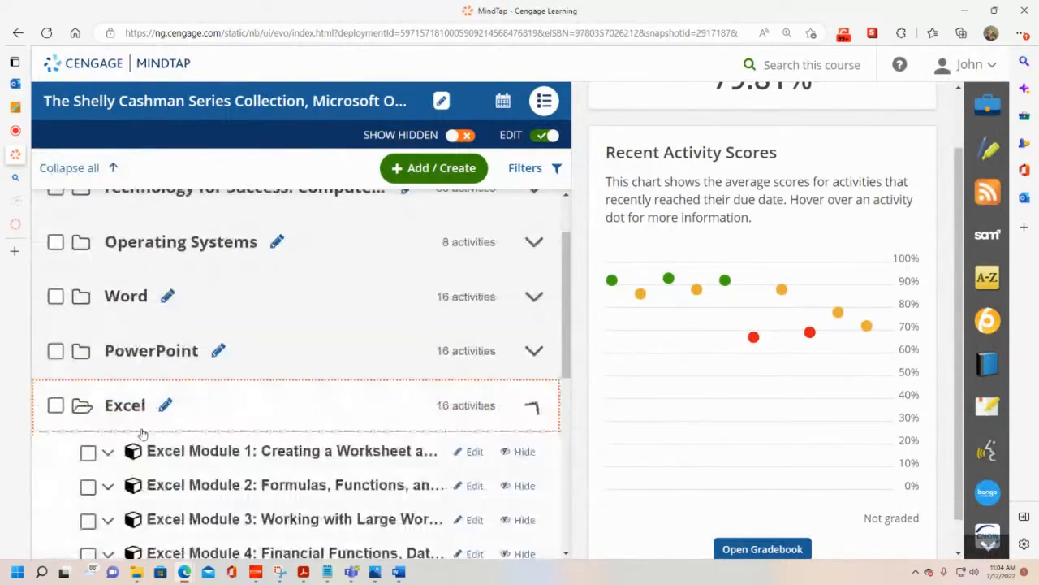
pyautogui.scroll(-1, 161, 414)
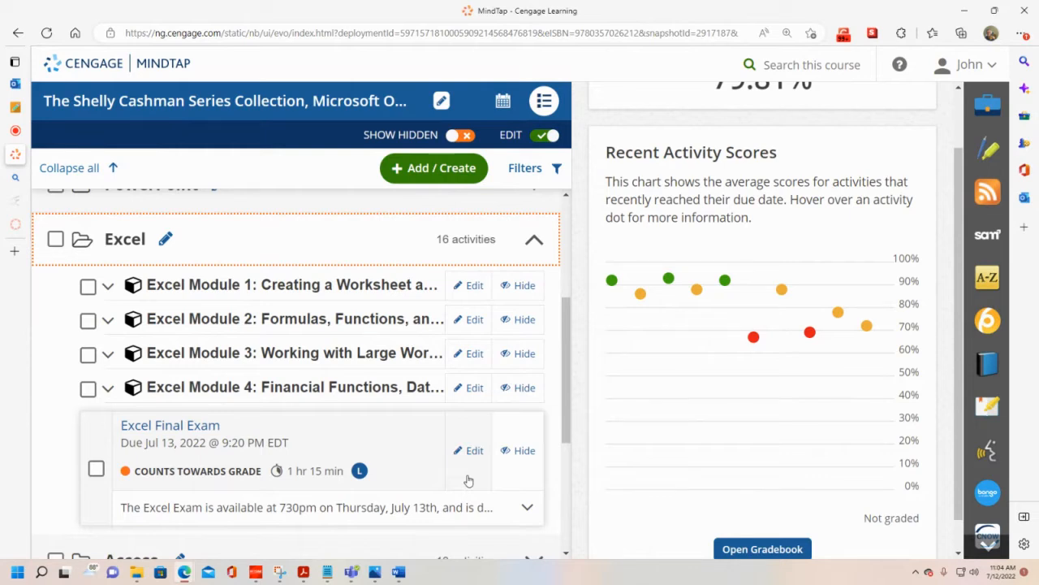
# Step: Expand Excel Module 1 and check the due dates and late submission terms of its SAM Training and Project A
pyautogui.click(108, 285)
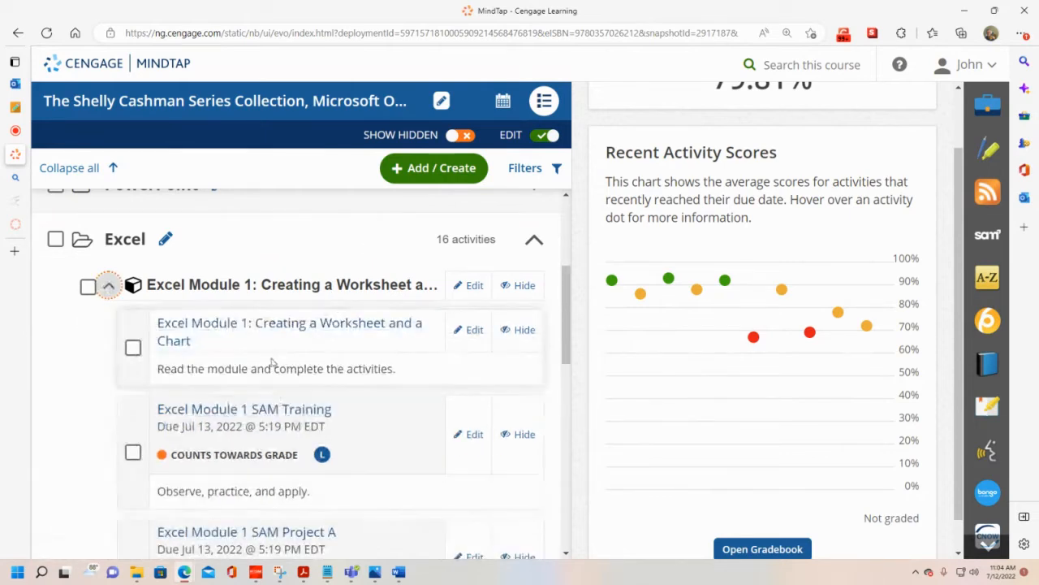
pyautogui.scroll(-1, 254, 406)
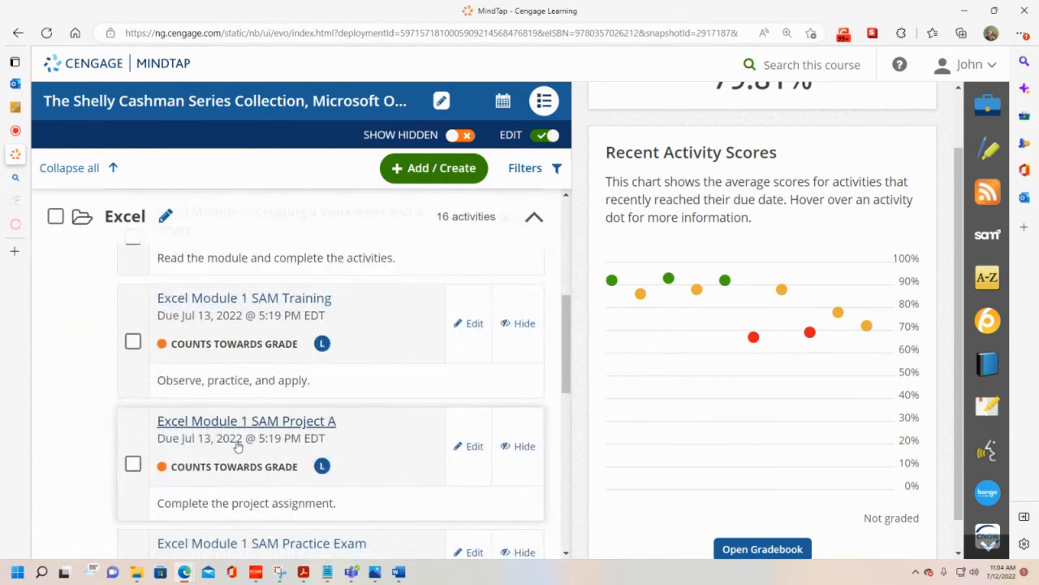
pyautogui.moveTo(322, 347)
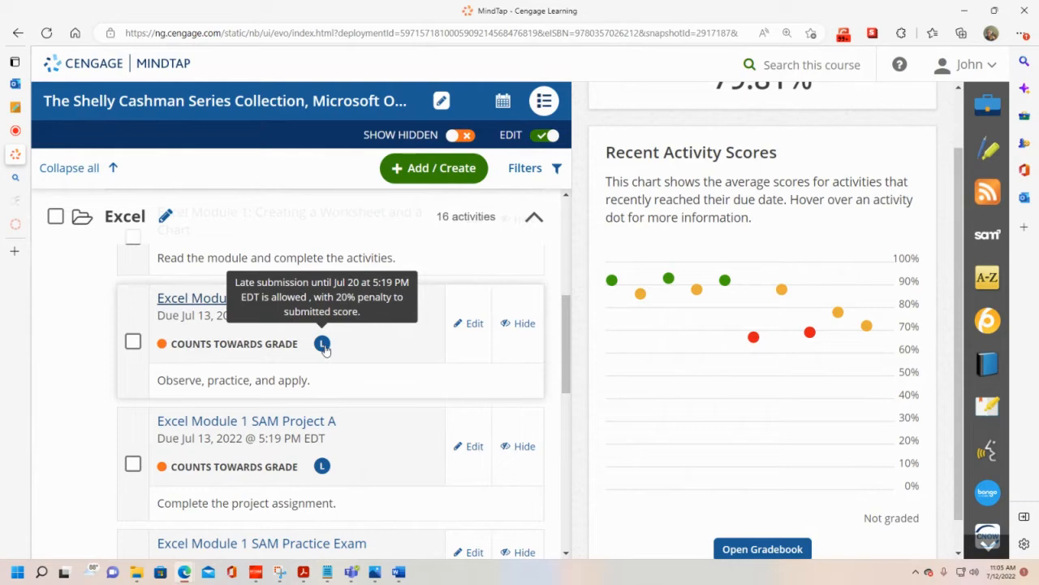
pyautogui.moveTo(322, 469)
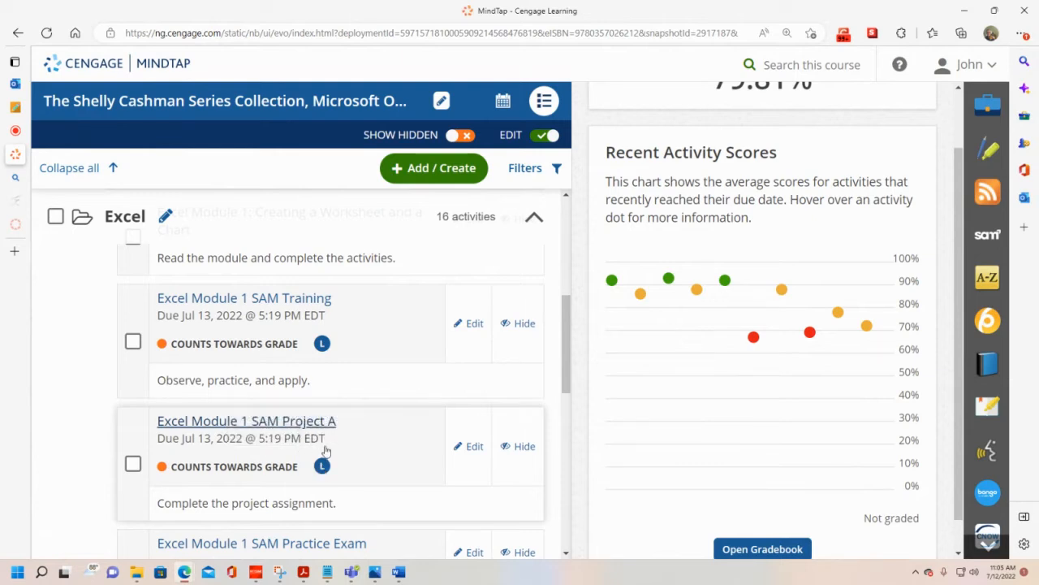
# Step: Expand the Word folder and Word Module 1 to review the SAM assignments' deadlines, late submission terms and the Word Final Exam
pyautogui.scroll(3, 286, 417)
pyautogui.scroll(3, 276, 413)
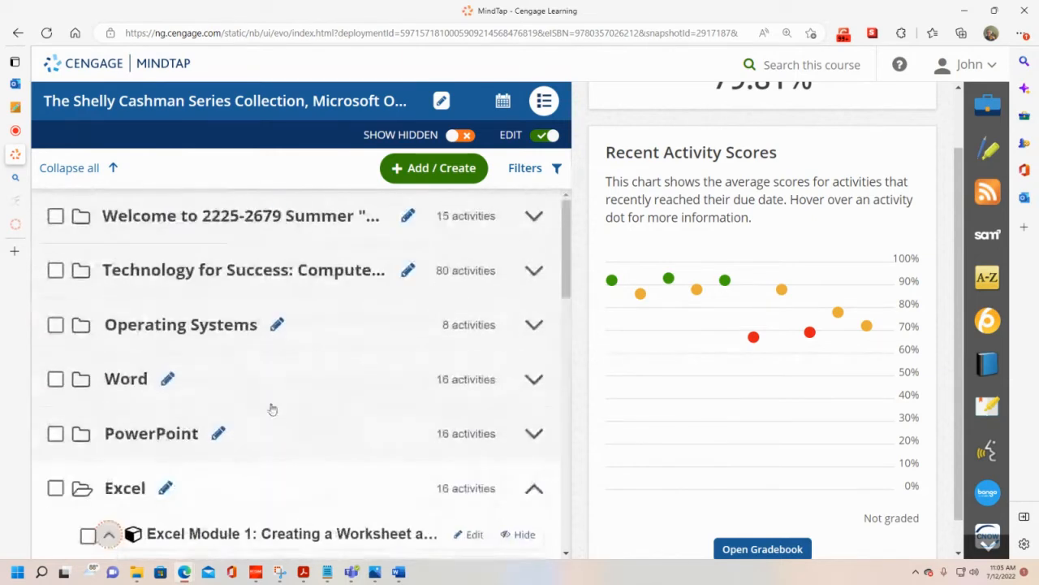
pyautogui.click(138, 379)
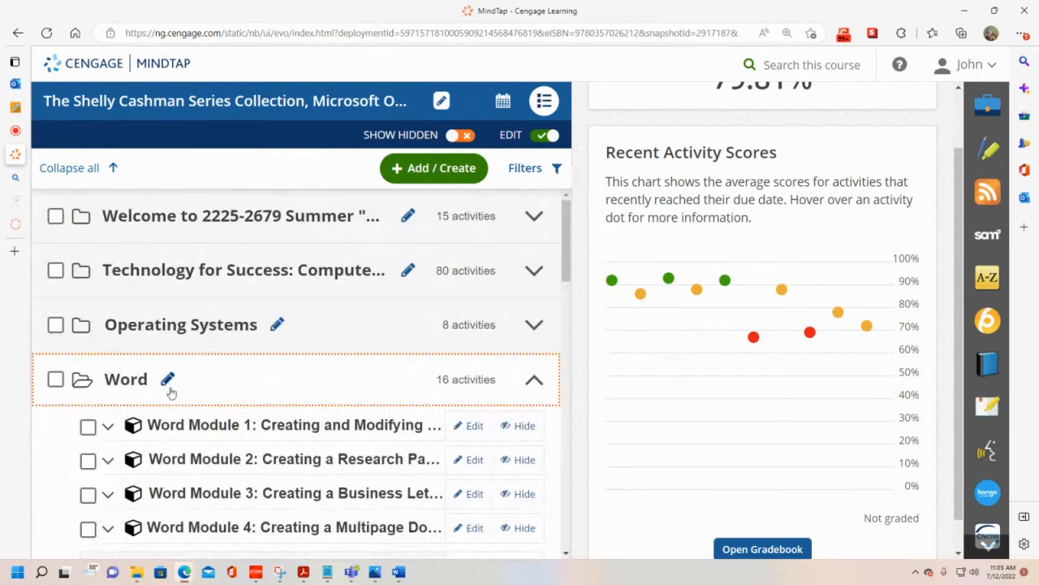
pyautogui.scroll(-1, 190, 362)
pyautogui.click(264, 317)
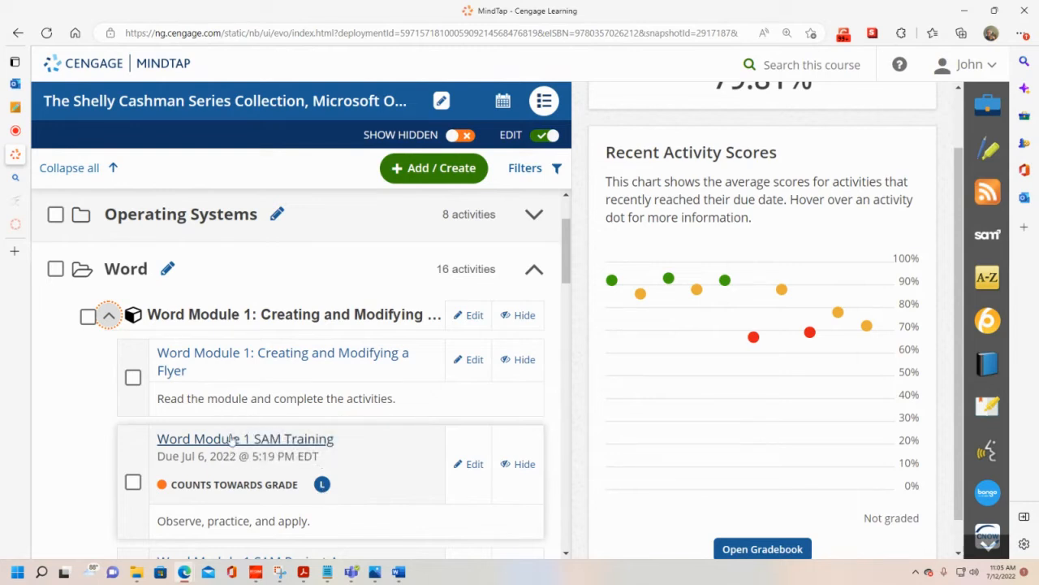
pyautogui.scroll(-3, 330, 458)
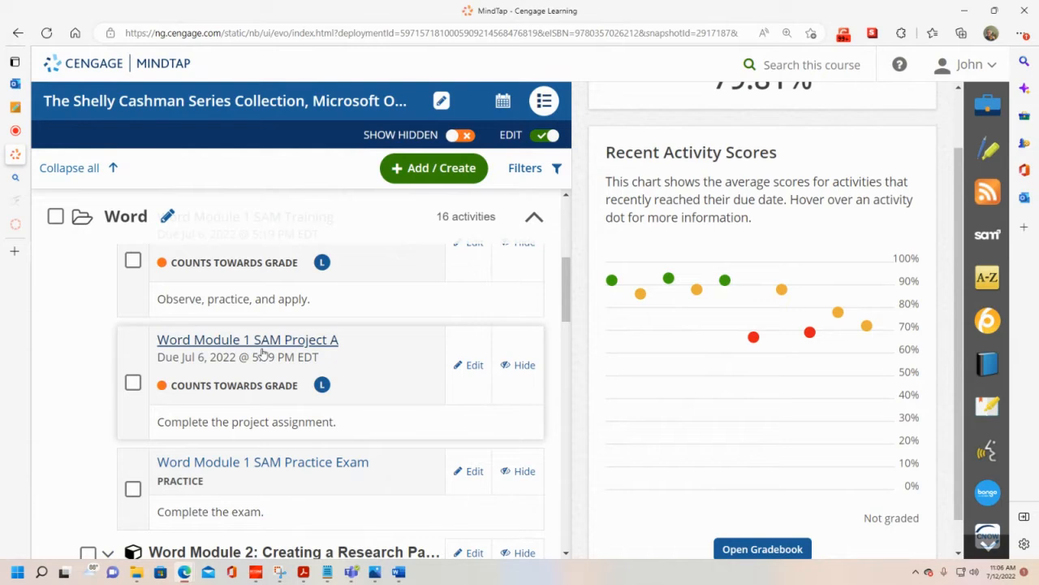
pyautogui.moveTo(322, 384)
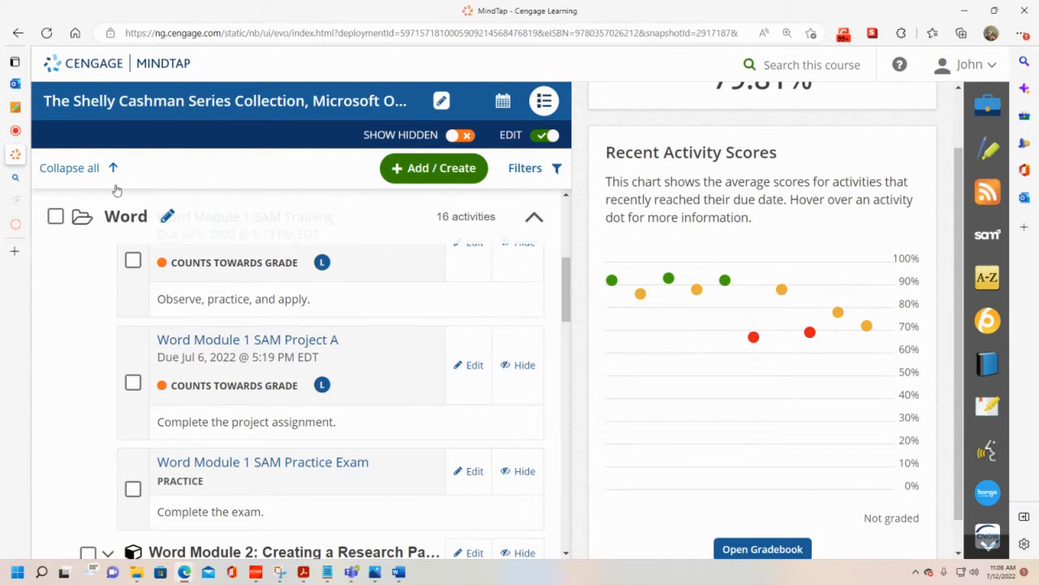
pyautogui.scroll(-4, 244, 273)
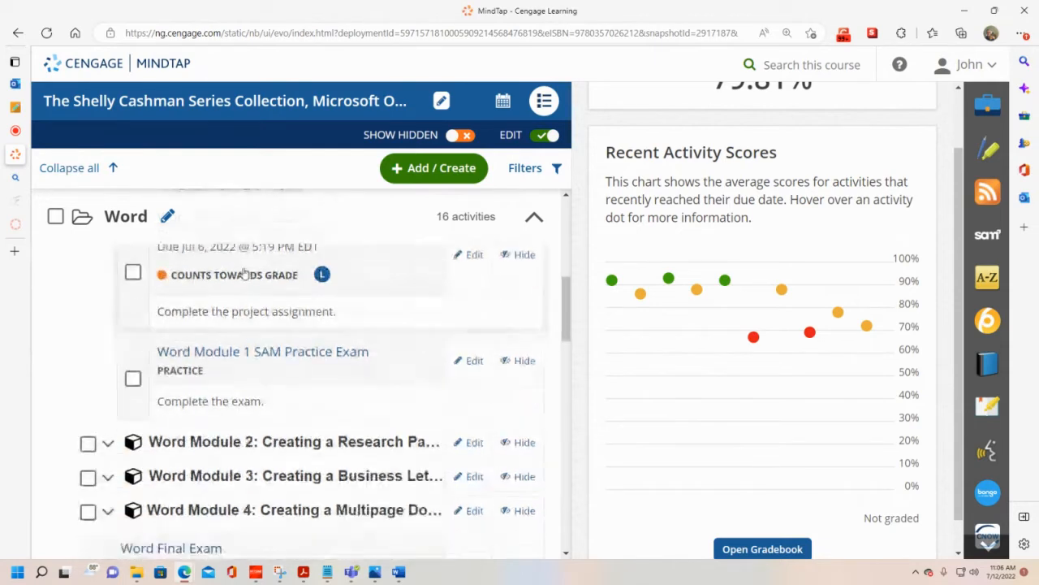
# Step: Collapse all folders and expand the Access folder to review its four modules and the Access Final Exam deadline
pyautogui.click(72, 169)
pyautogui.click(135, 290)
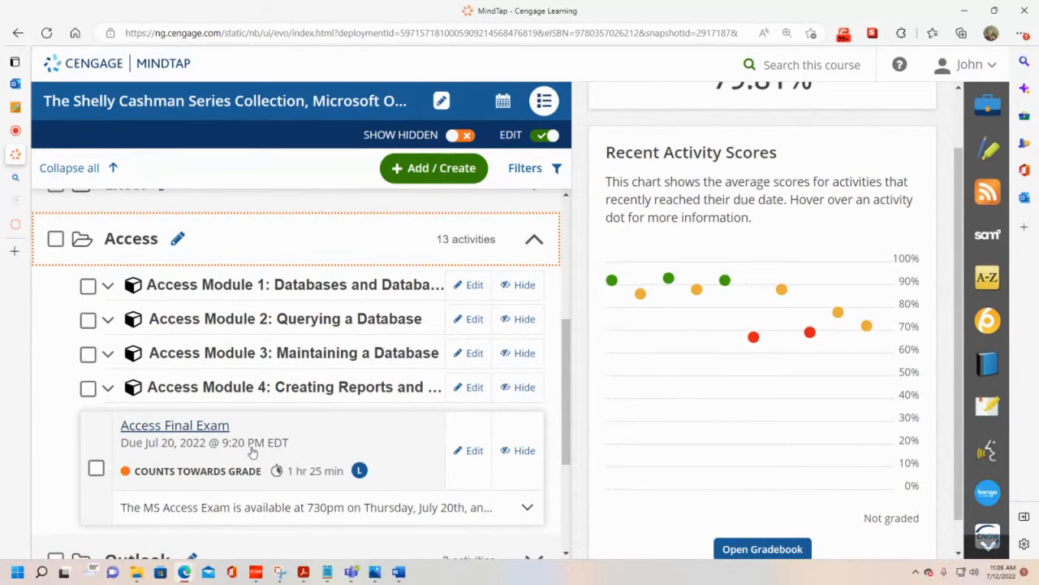
pyautogui.scroll(-5, 251, 452)
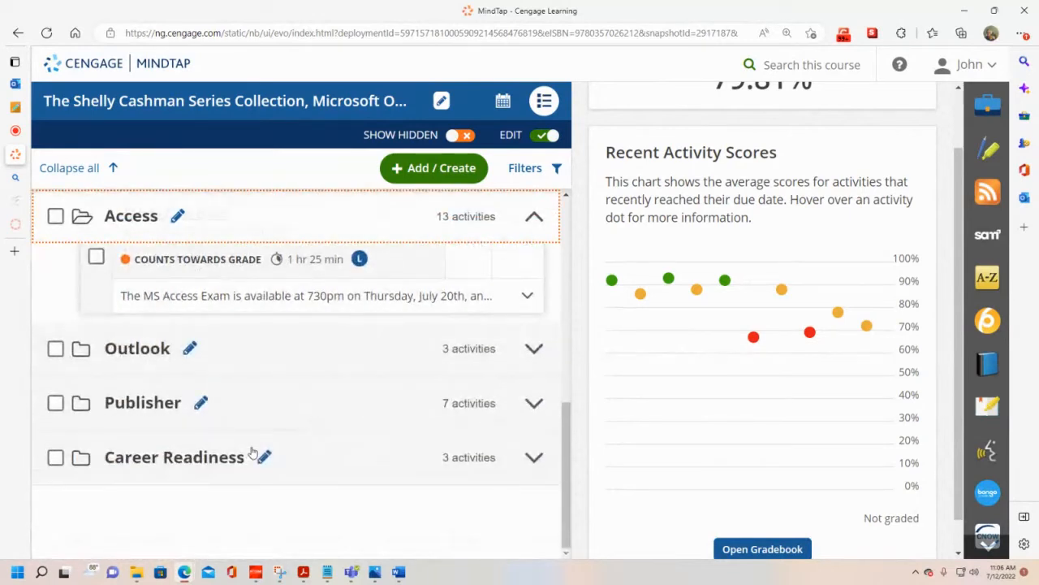
pyautogui.scroll(10, 251, 452)
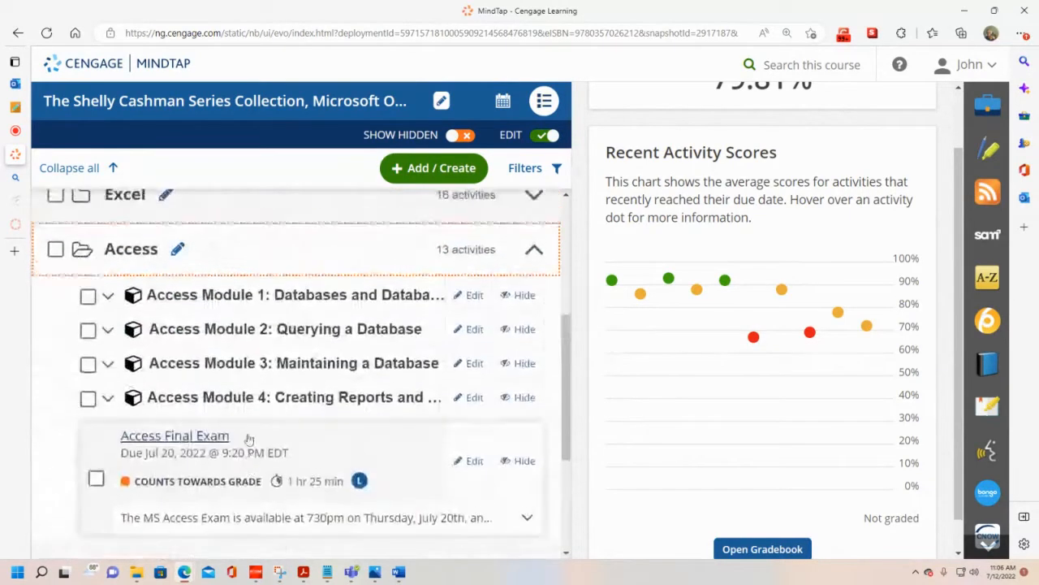
# Step: Expand PowerPoint Module 1 and turn off Edit mode to view when its SAM assignments unlock
pyautogui.click(169, 442)
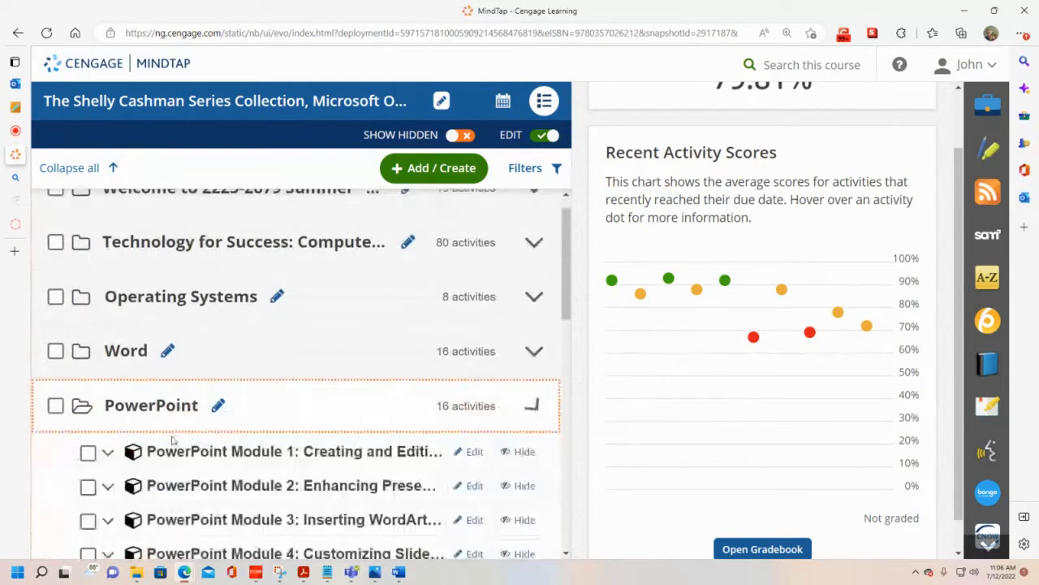
pyautogui.click(268, 349)
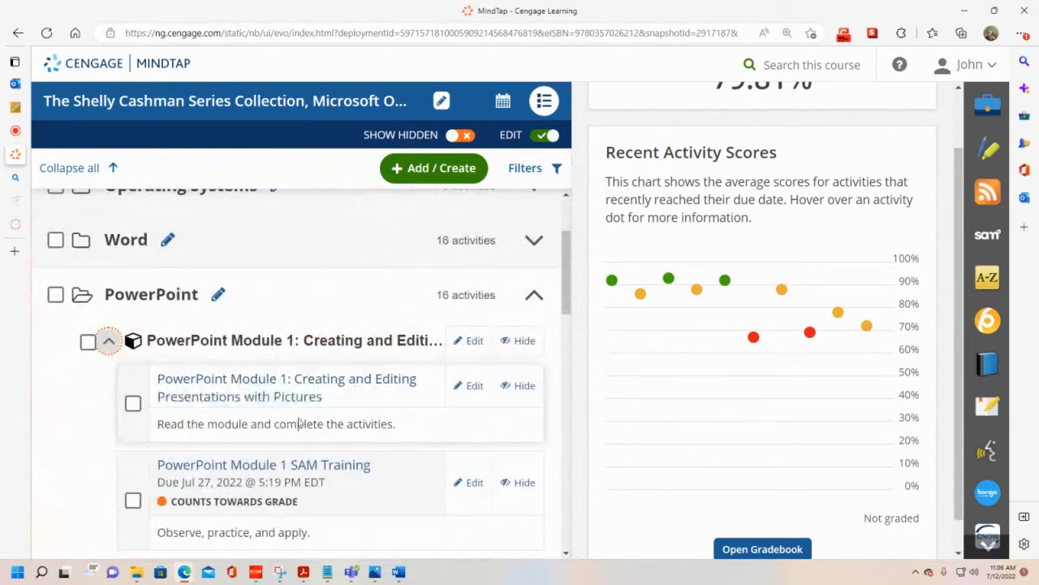
pyautogui.scroll(-2, 288, 406)
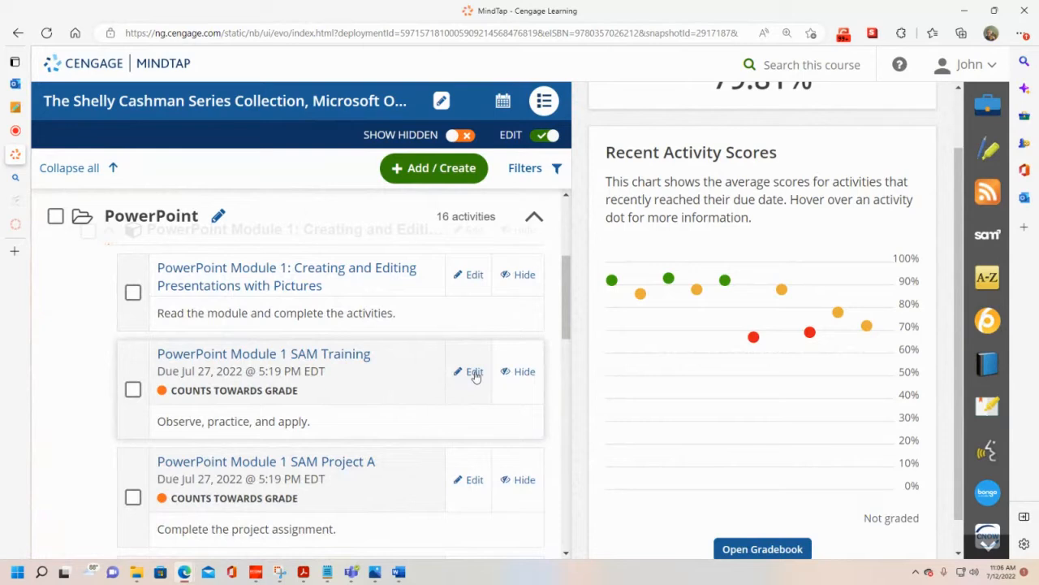
pyautogui.click(540, 138)
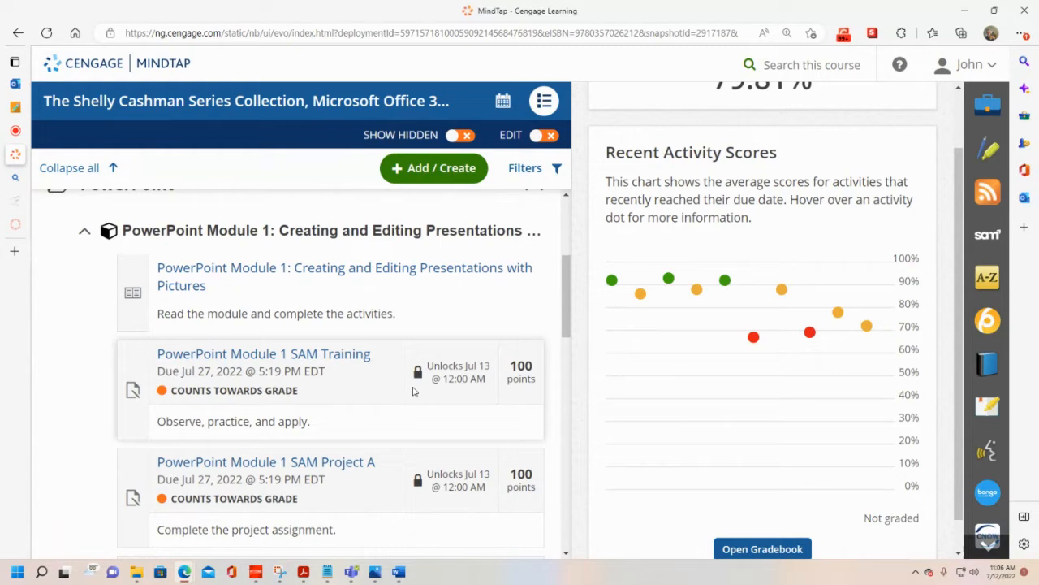
# Step: Collapse all folders, expand Access Module 1 in the Access folder, and open the Access Module 1 SAM Training
pyautogui.click(93, 170)
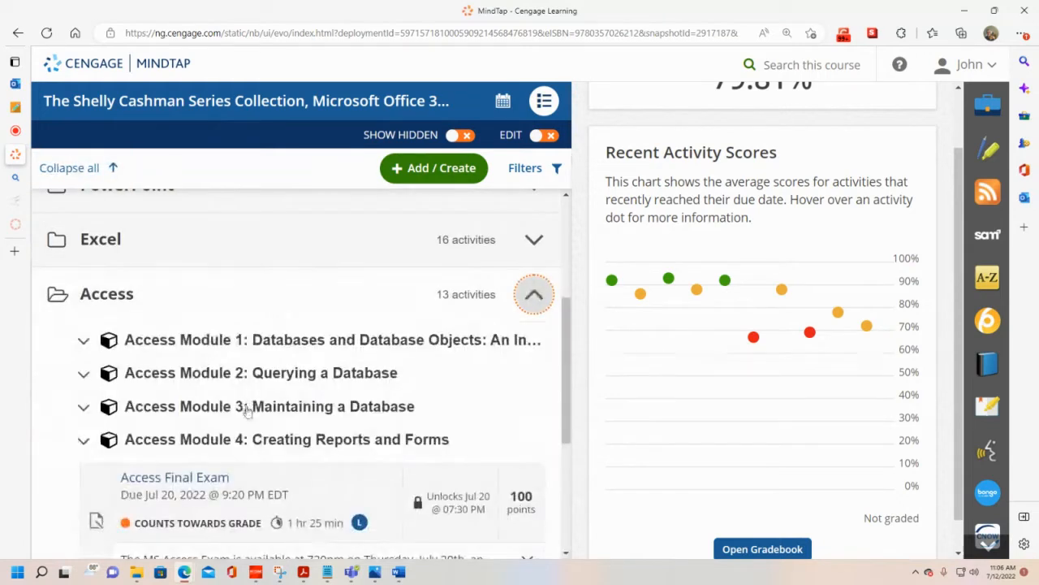
pyautogui.click(249, 288)
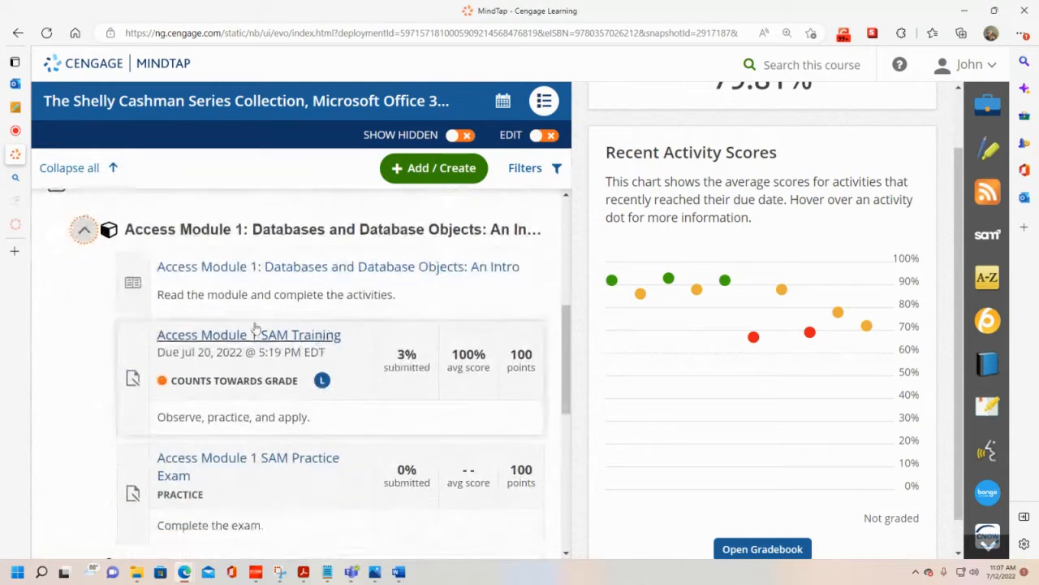
pyautogui.click(241, 339)
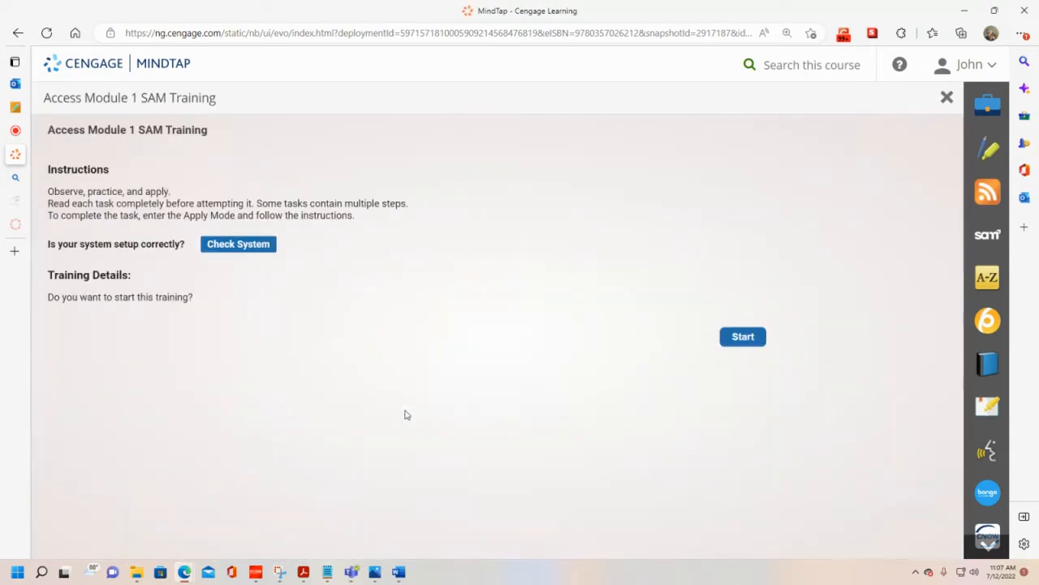
# Step: Start the Access Module 1 SAM Training in a maximized window and, in Apply mode, move the Task Instructions box near the Recycle Bin
pyautogui.click(743, 339)
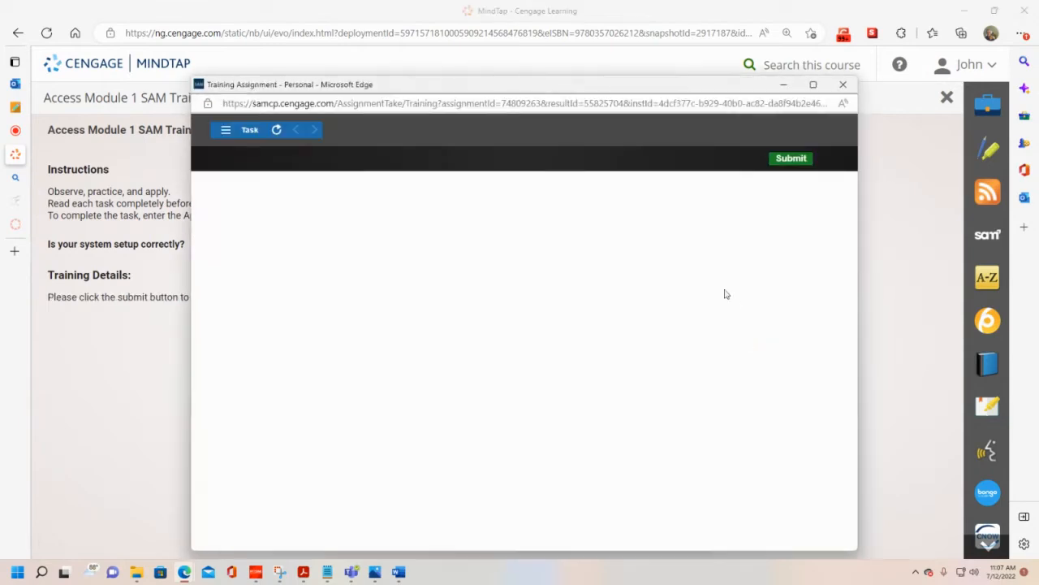
pyautogui.click(815, 86)
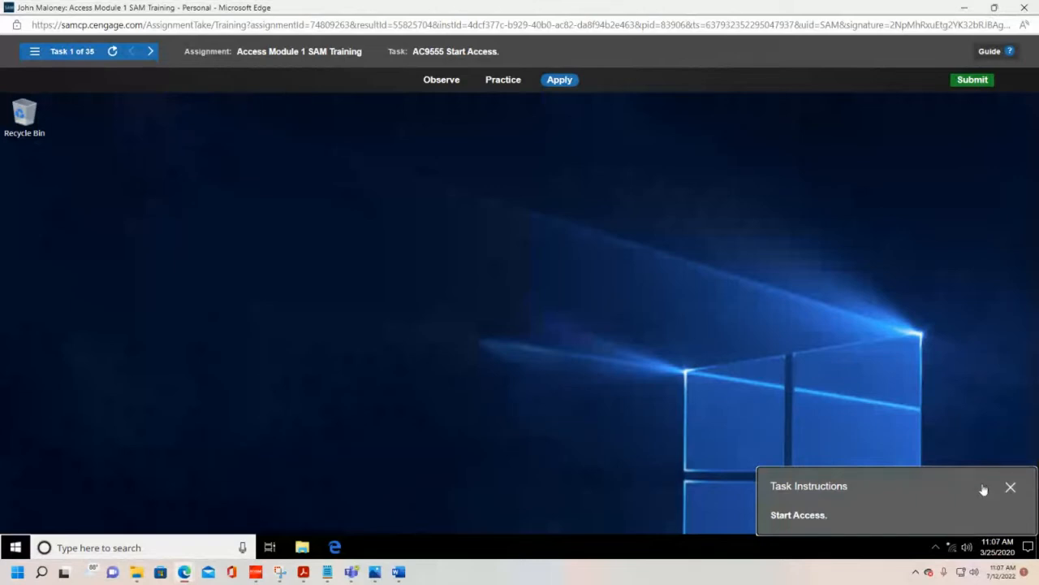
pyautogui.moveTo(984, 489); pyautogui.dragTo(362, 177)
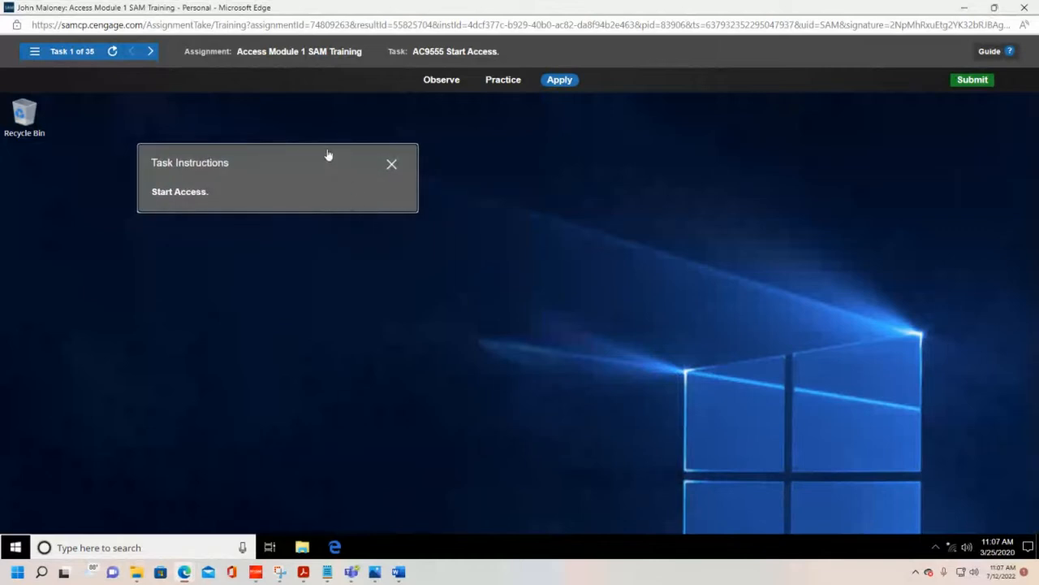
pyautogui.moveTo(328, 155); pyautogui.dragTo(351, 152)
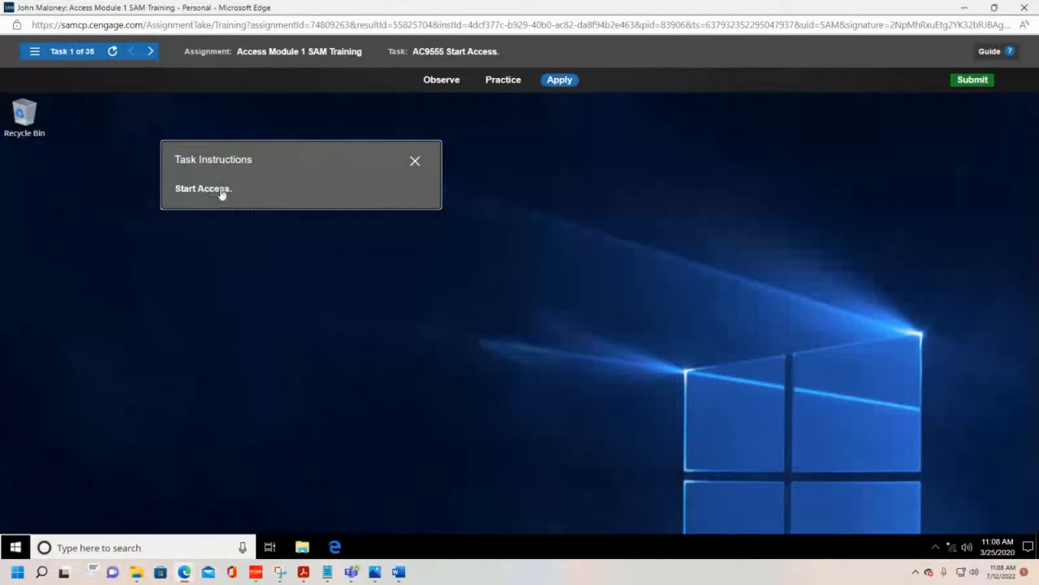
# Step: Start Access from the simulated desktop's list of installed apps to complete Task 1
pyautogui.click(13, 546)
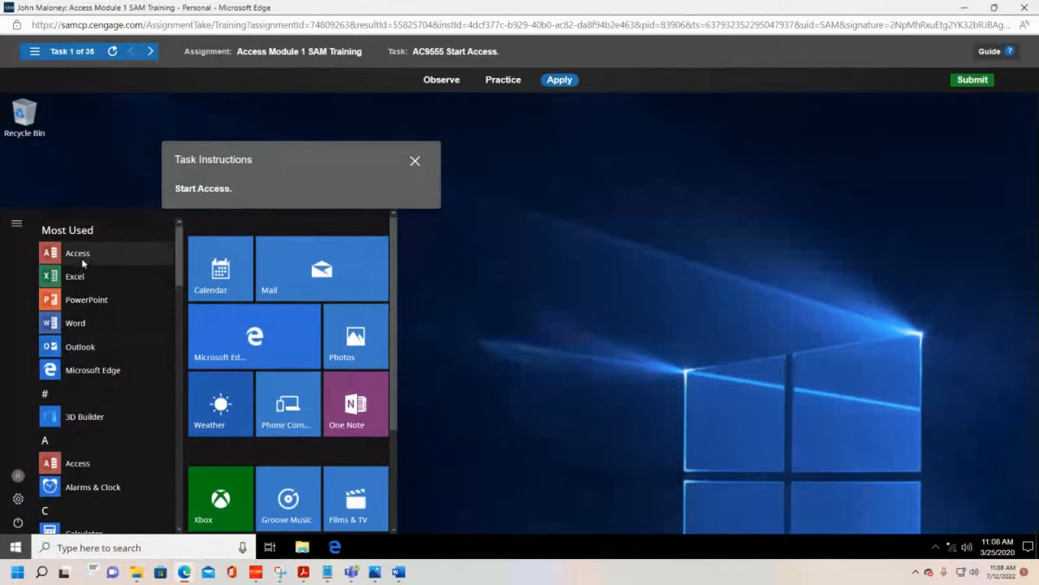
pyautogui.scroll(-3, 81, 414)
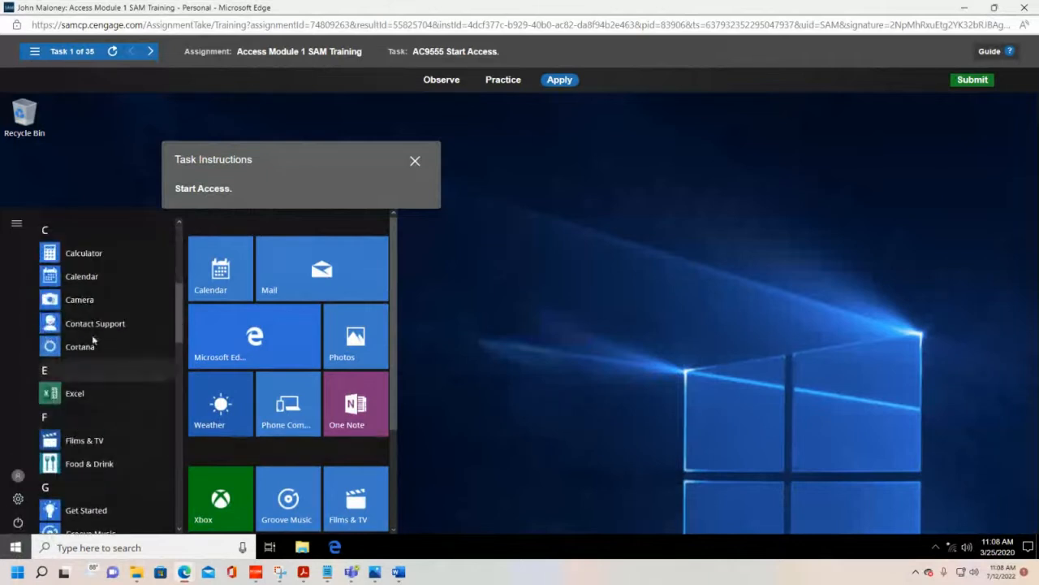
pyautogui.scroll(3, 88, 410)
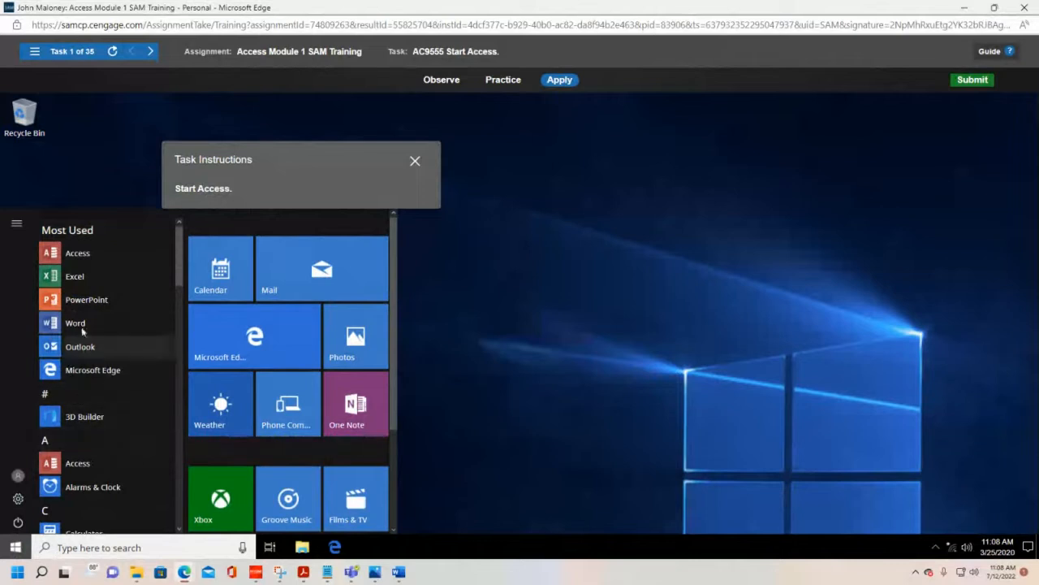
pyautogui.scroll(-1, 86, 341)
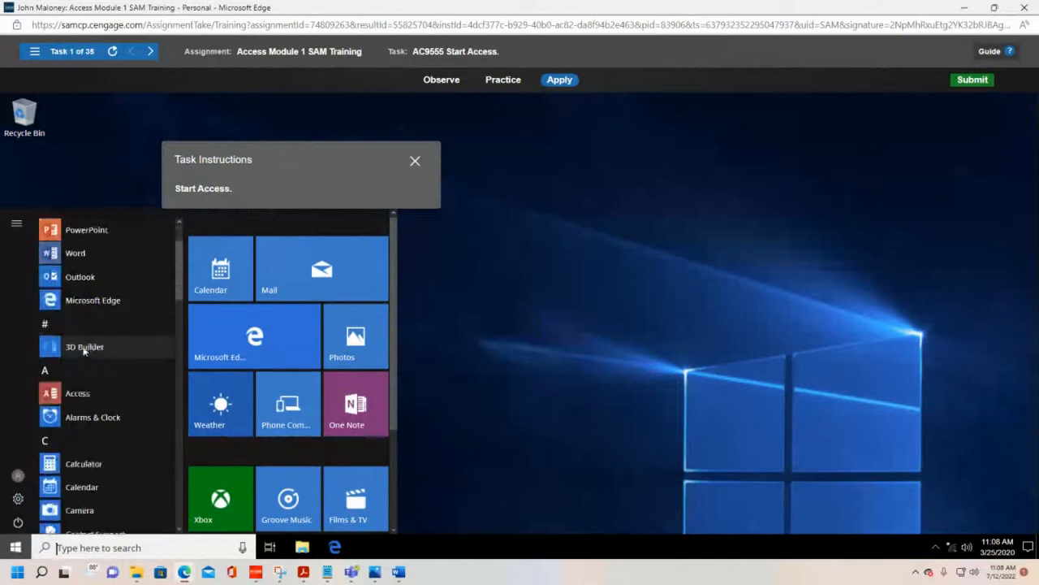
pyautogui.click(50, 393)
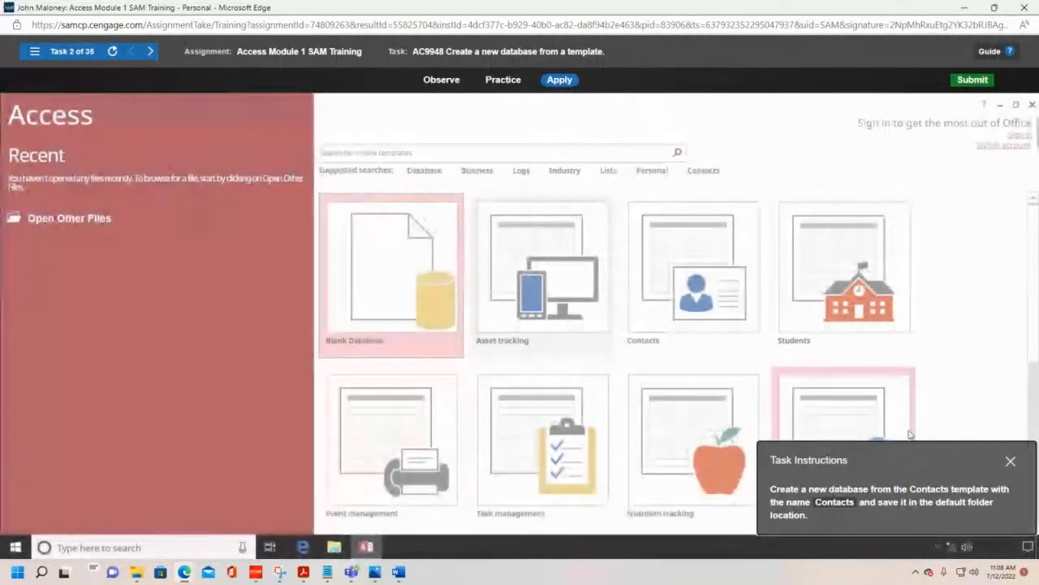
# Step: Move the Task Instructions box off the template thumbnails and choose the Contacts template for a new database
pyautogui.moveTo(910, 456); pyautogui.dragTo(813, 192)
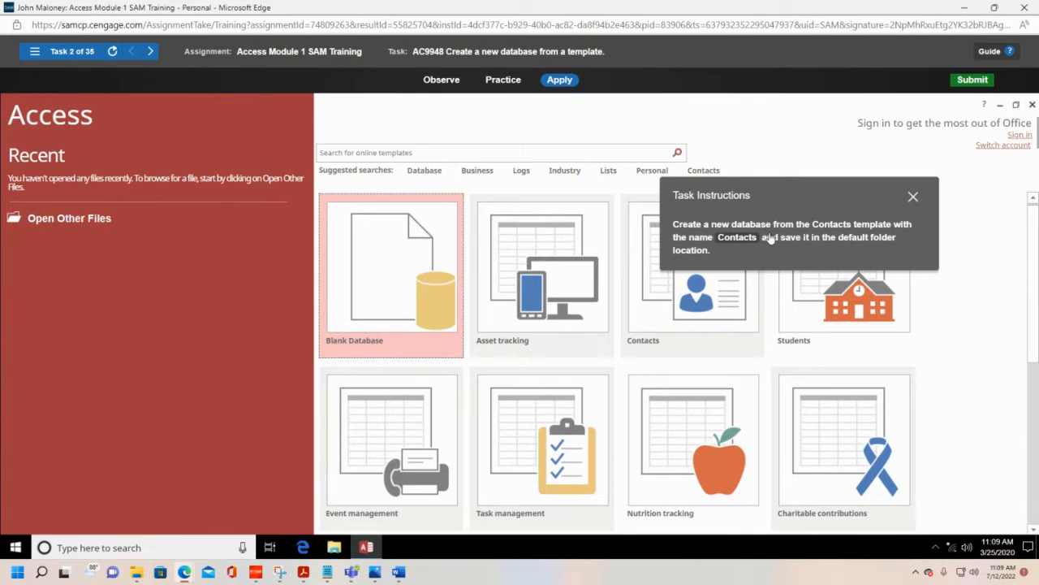
pyautogui.moveTo(827, 195); pyautogui.dragTo(175, 115)
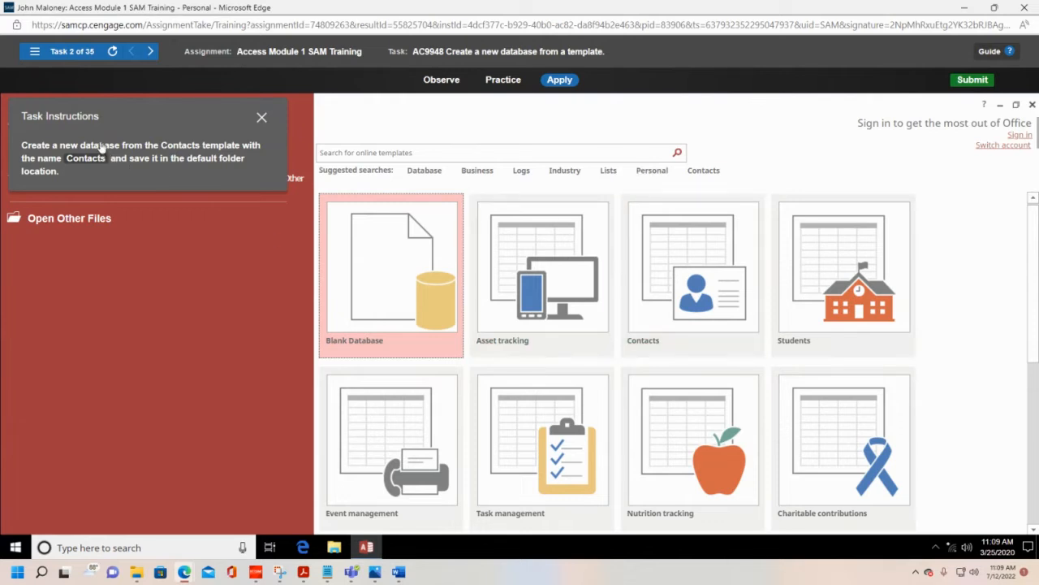
pyautogui.moveTo(153, 121); pyautogui.dragTo(173, 158)
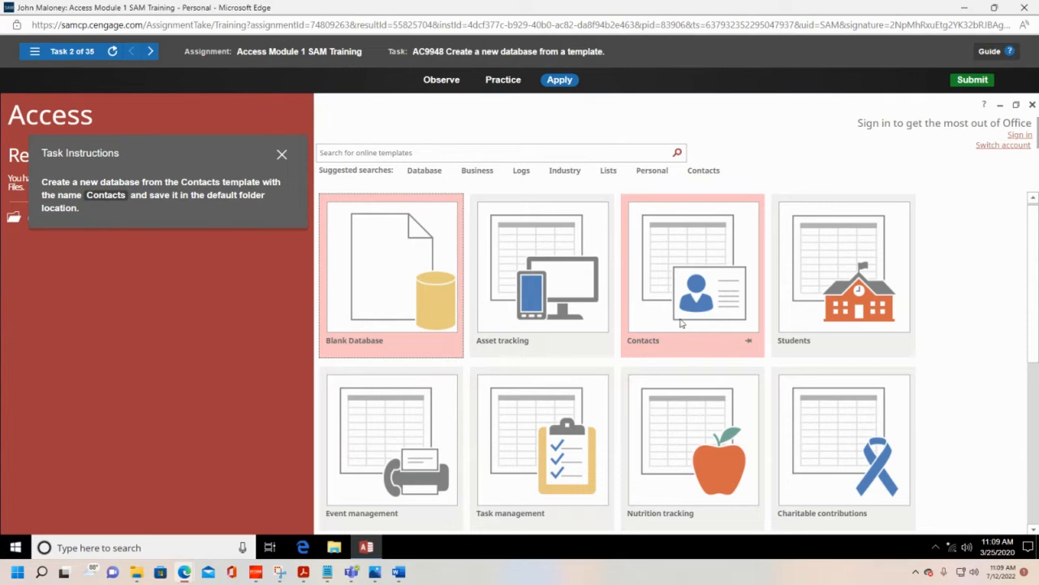
pyautogui.click(658, 266)
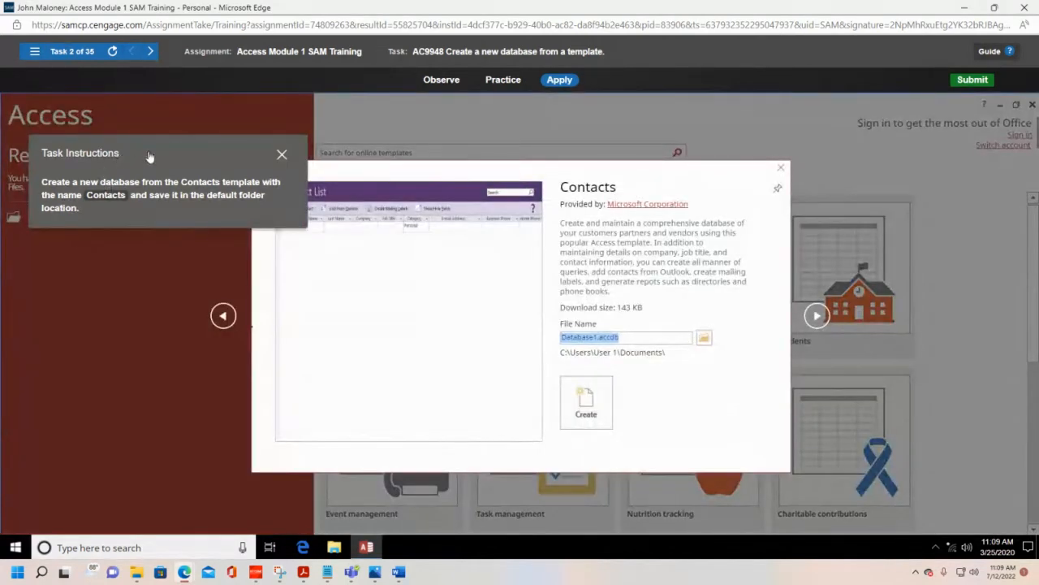
# Step: Move the instructions clear of the template preview, name the database Contacts, and create it in the default folder
pyautogui.moveTo(150, 157); pyautogui.dragTo(134, 101)
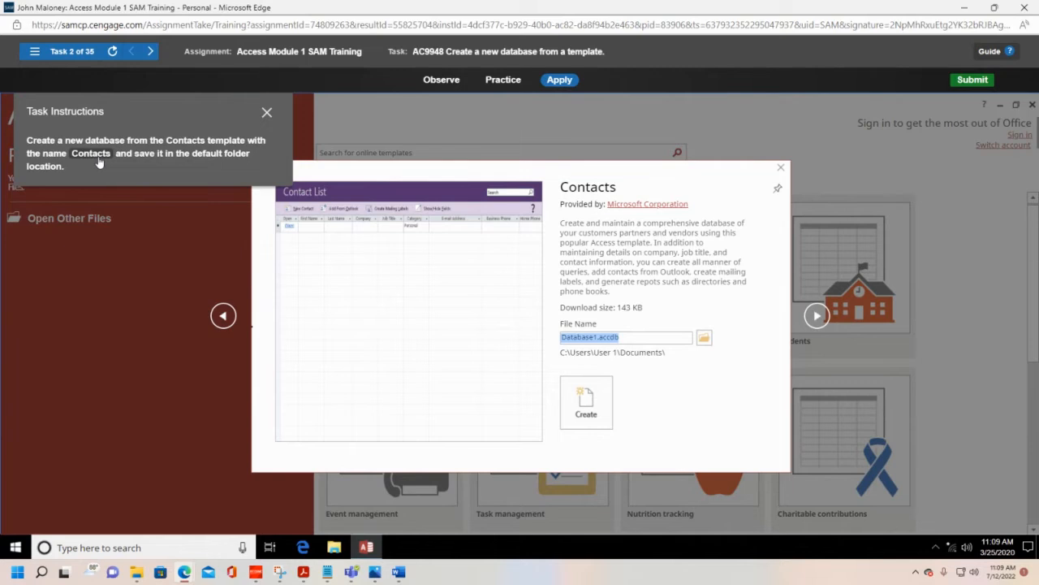
pyautogui.moveTo(109, 120); pyautogui.dragTo(829, 122)
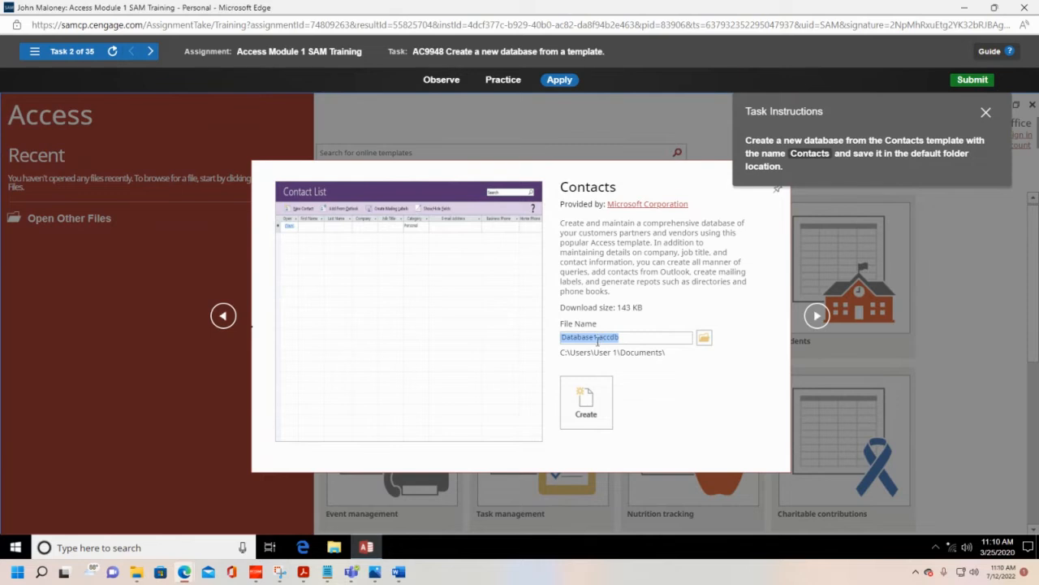
pyautogui.click(618, 340)
pyautogui.moveTo(622, 336); pyautogui.dragTo(522, 343)
pyautogui.press('BackSpace')
pyautogui.write('Contacts')
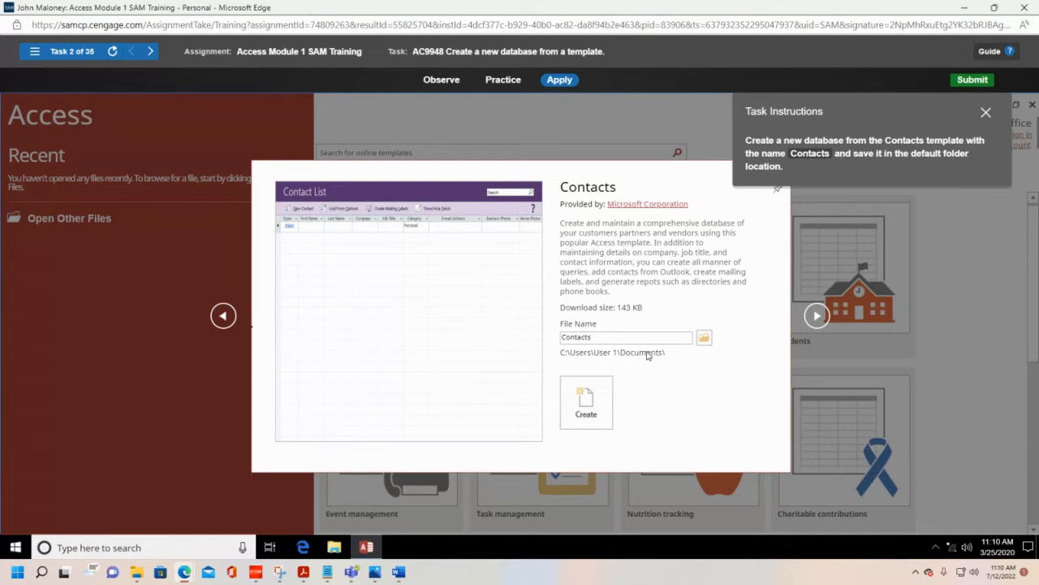
pyautogui.click(598, 398)
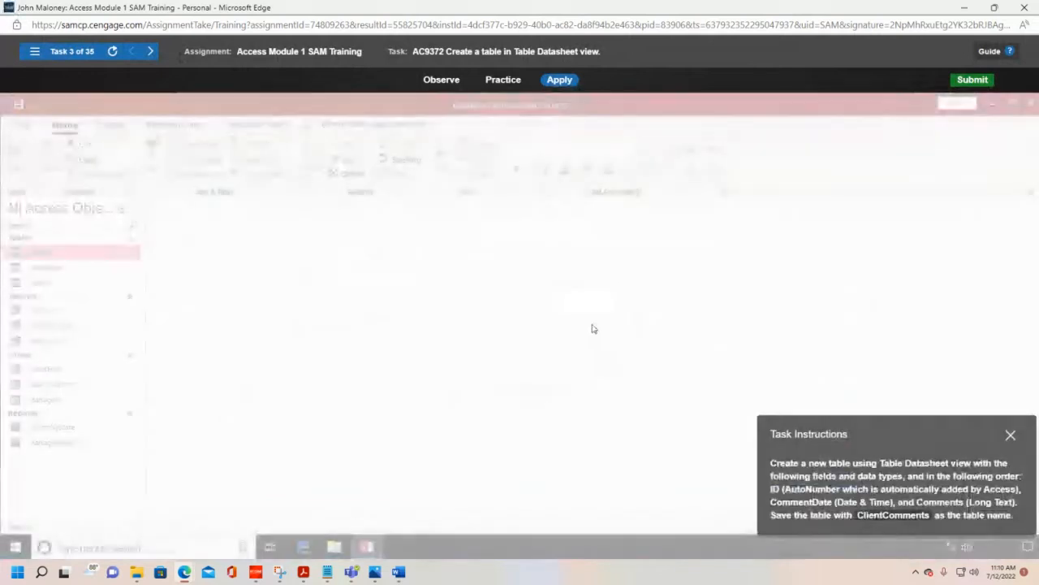
# Step: Create a new blank table in Datasheet view in the Rockland Clients database, keeping the Task Instructions box clear of the ribbon
pyautogui.moveTo(920, 436); pyautogui.dragTo(624, 153)
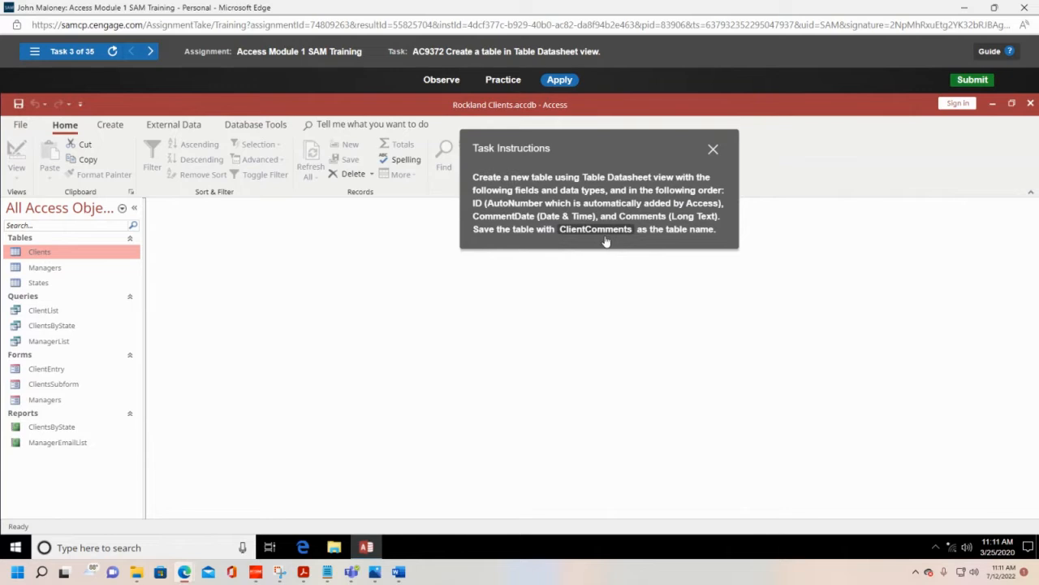
pyautogui.click(112, 126)
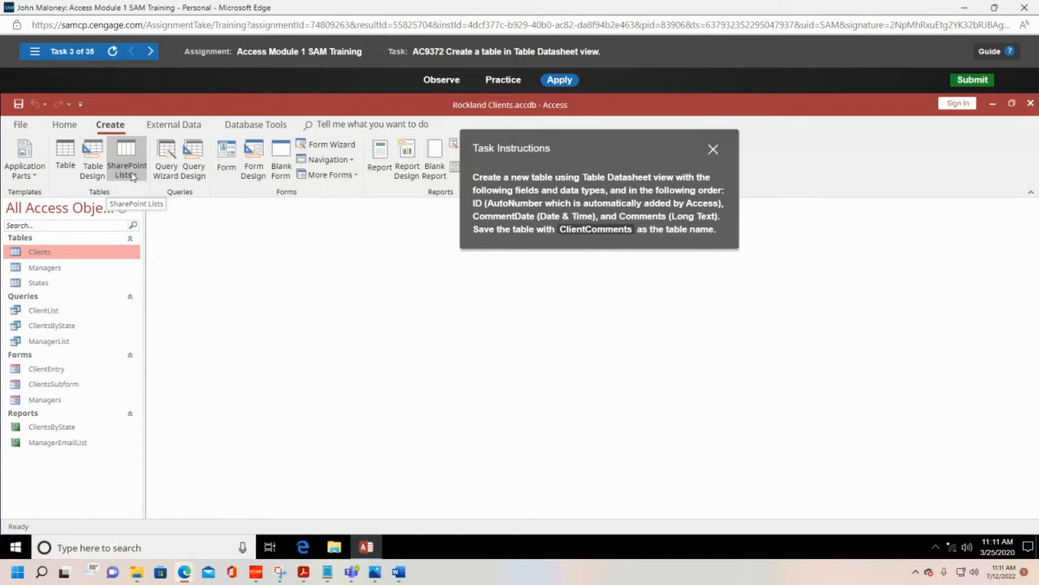
pyautogui.click(64, 153)
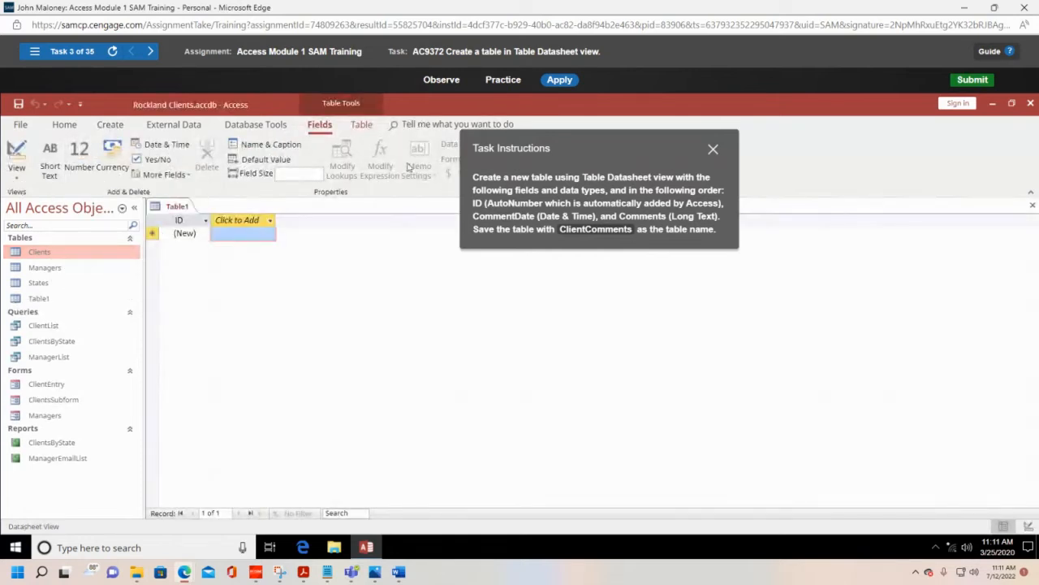
pyautogui.moveTo(620, 144); pyautogui.dragTo(656, 213)
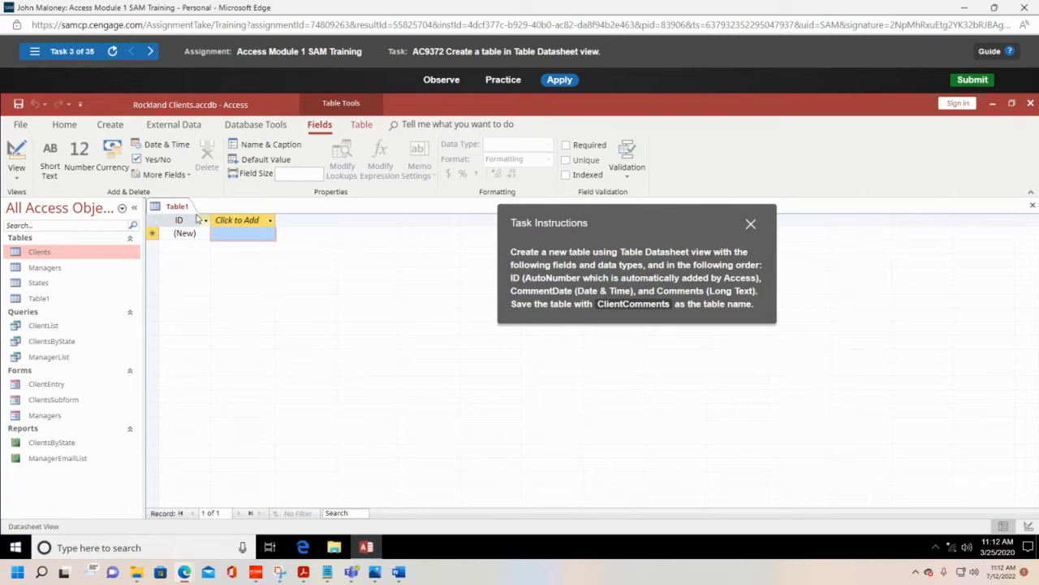
# Step: Add a Date & Time field named CommentDate after the ID field in the new table
pyautogui.click(248, 221)
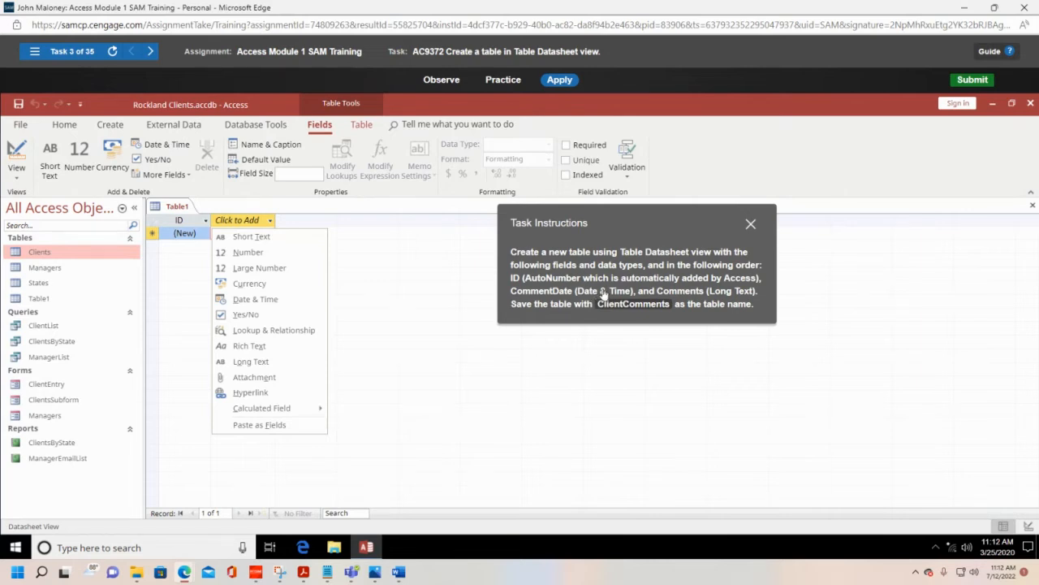
pyautogui.click(267, 302)
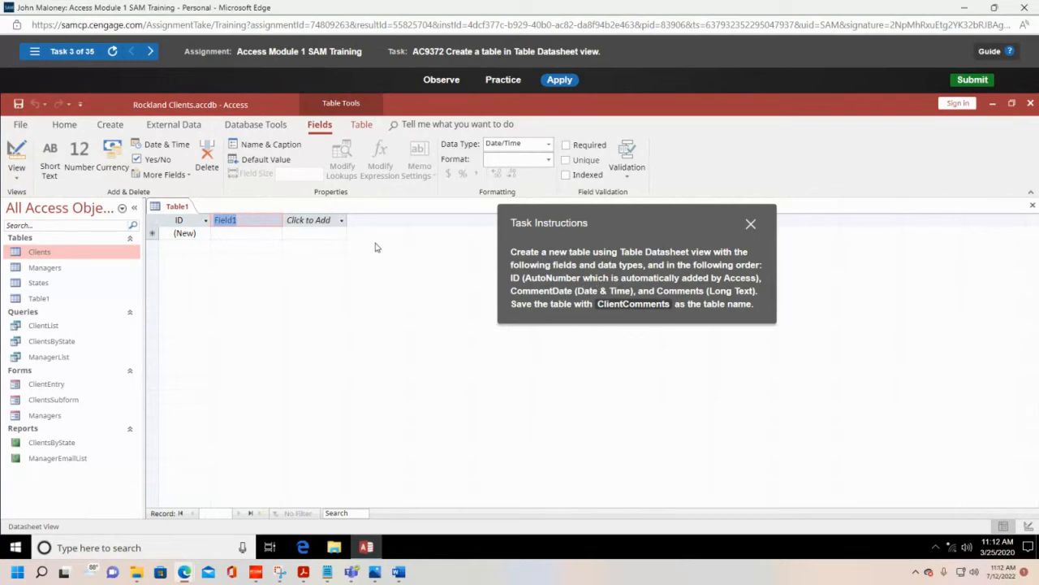
pyautogui.write('CommentDate')
# Step: Add a Long Text field named Comments after the CommentDate field
pyautogui.click(309, 223)
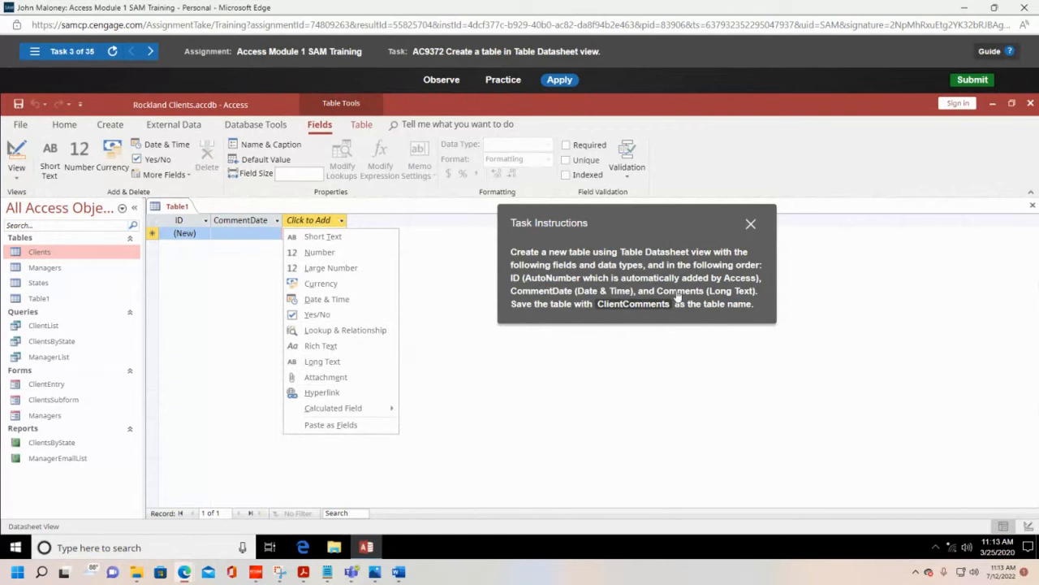
pyautogui.click(322, 362)
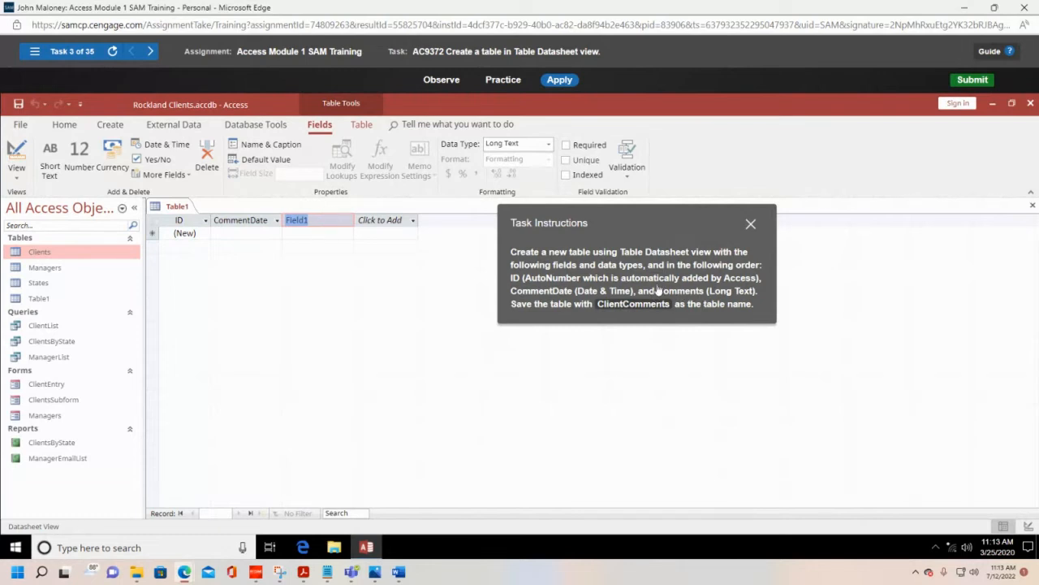
pyautogui.write('Comments')
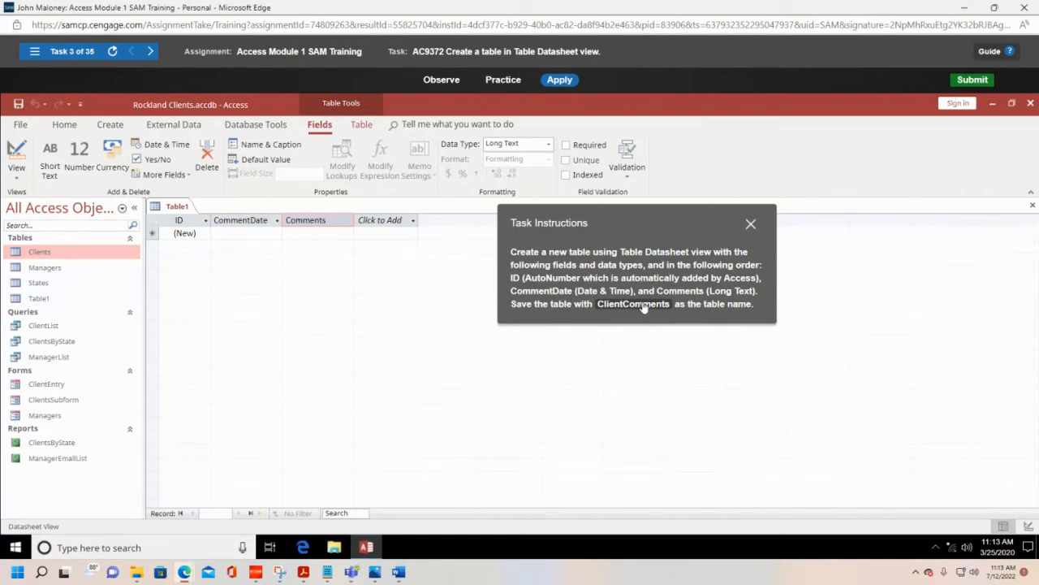
# Step: Finish the Comments field name entry and save the new table as ClientComments
pyautogui.click(17, 106)
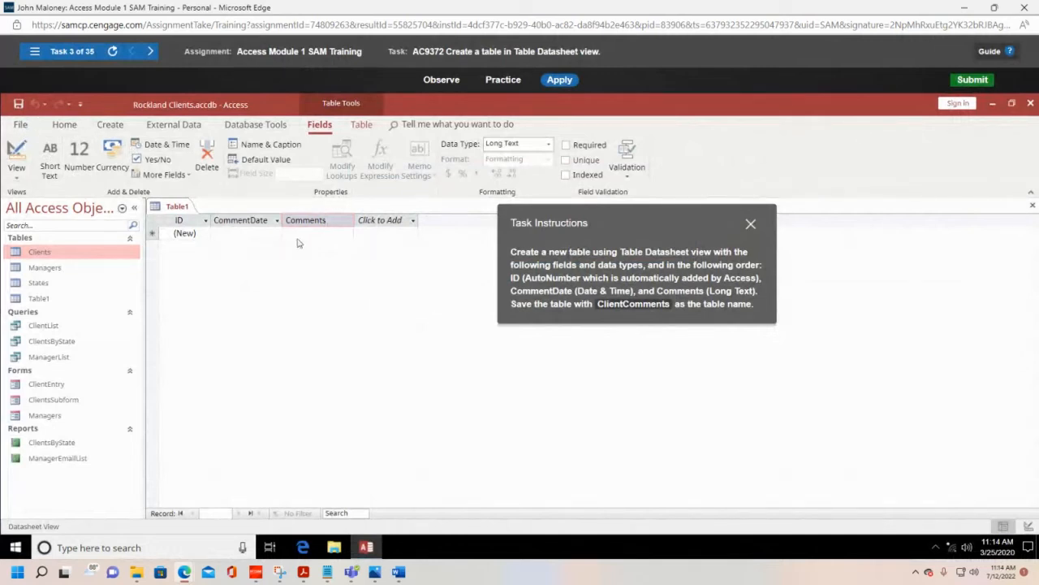
pyautogui.press('Tab')
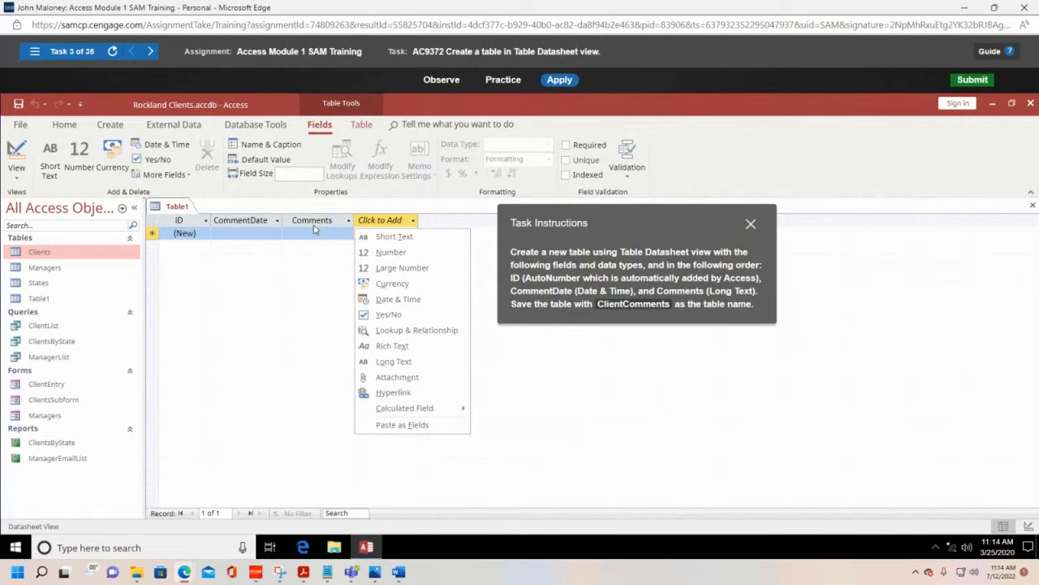
pyautogui.click(20, 105)
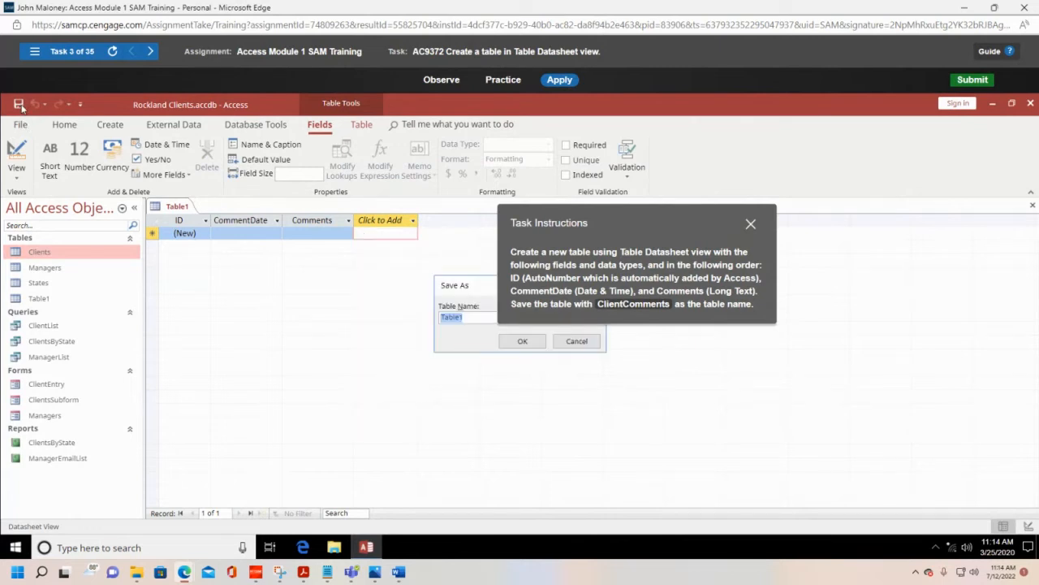
pyautogui.moveTo(682, 226); pyautogui.dragTo(876, 163)
pyautogui.moveTo(520, 290); pyautogui.dragTo(430, 222)
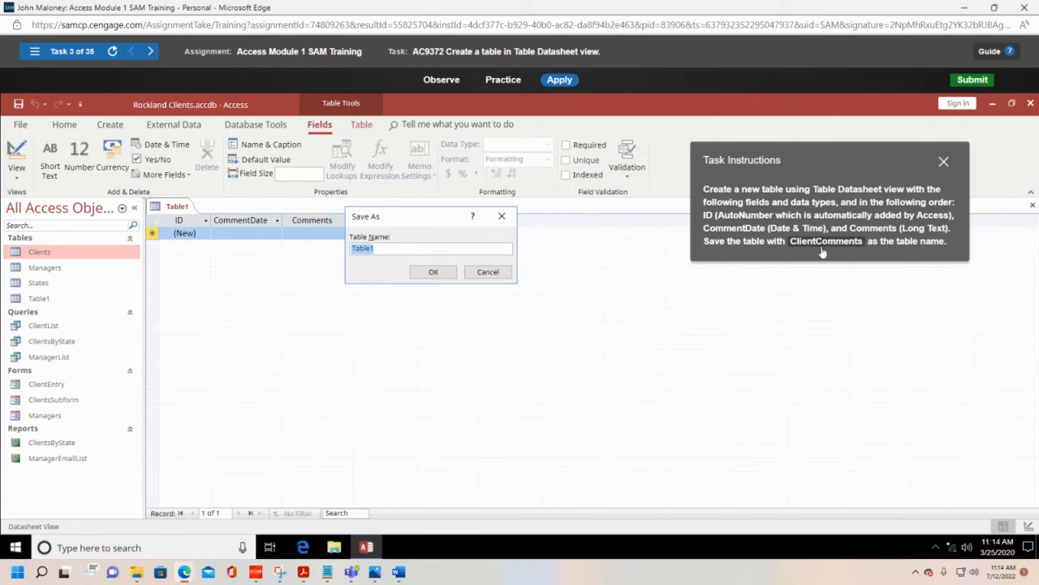
pyautogui.write('ClientCommne')
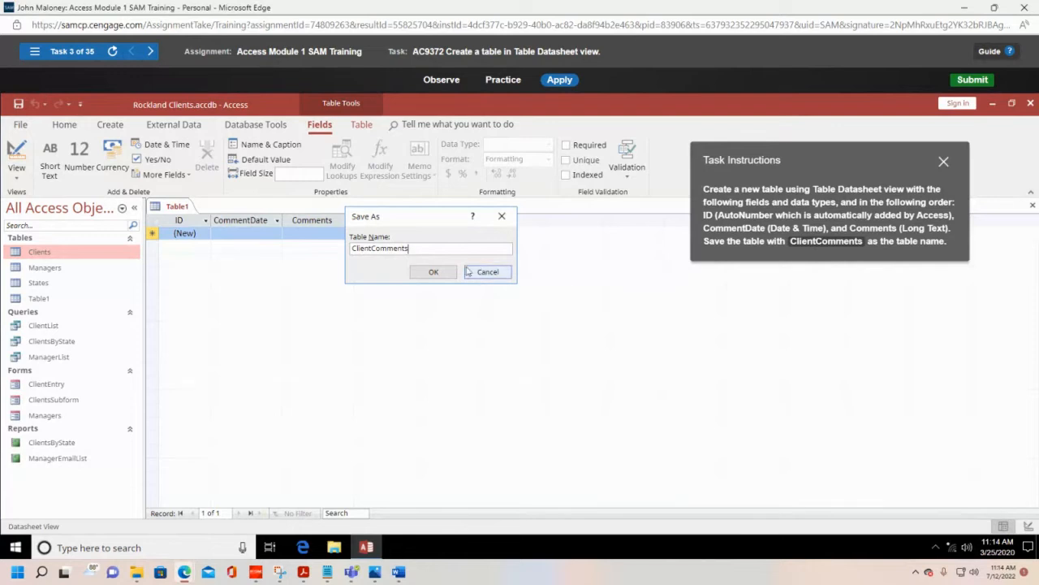
pyautogui.click(431, 271)
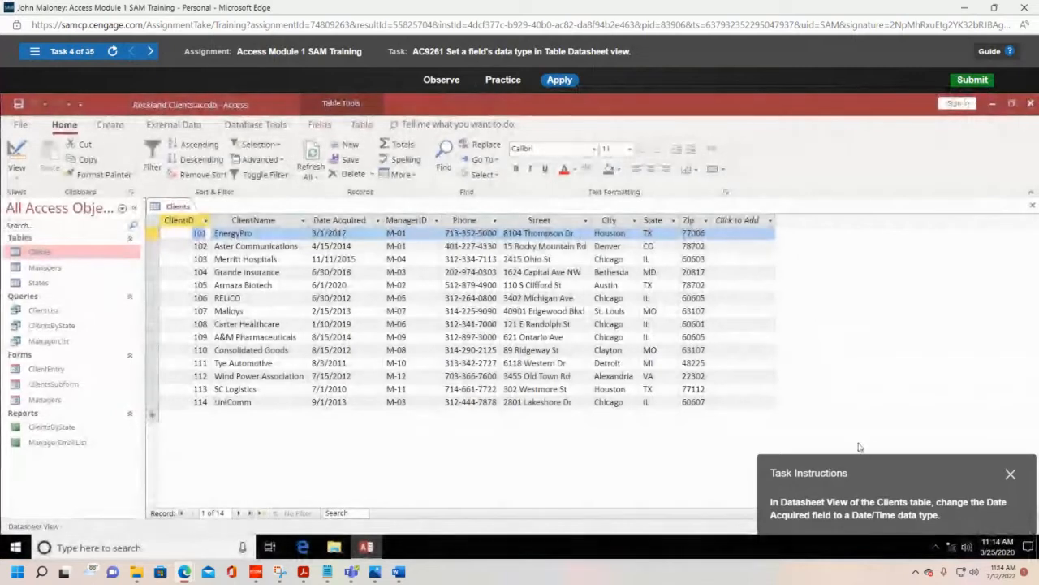
# Step: Change the Date Acquired field in the Clients table to the Date/Time data type, keeping the Task Instructions box clear of that field
pyautogui.moveTo(908, 482); pyautogui.dragTo(685, 291)
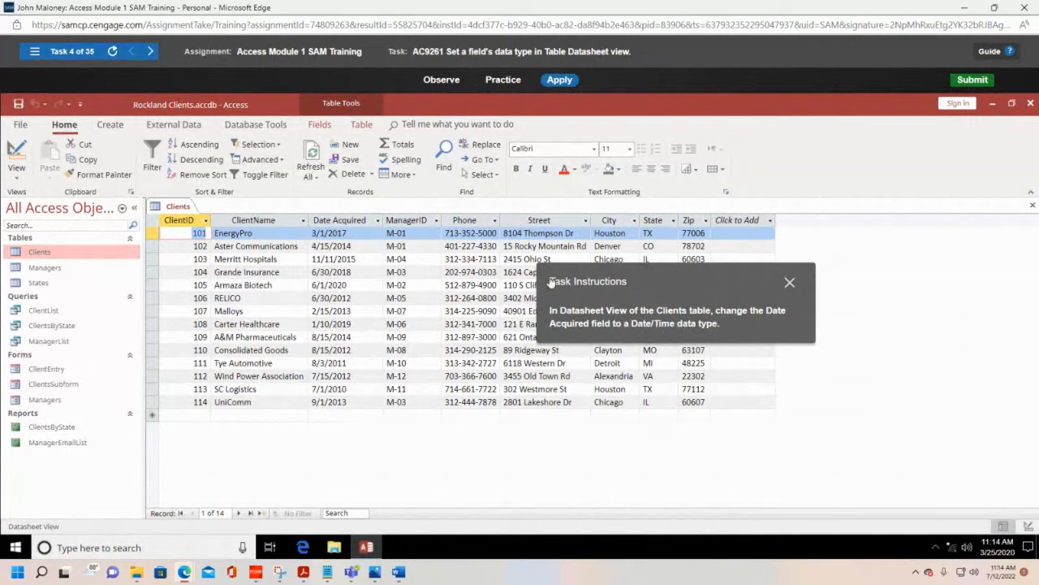
pyautogui.moveTo(698, 286); pyautogui.dragTo(729, 286)
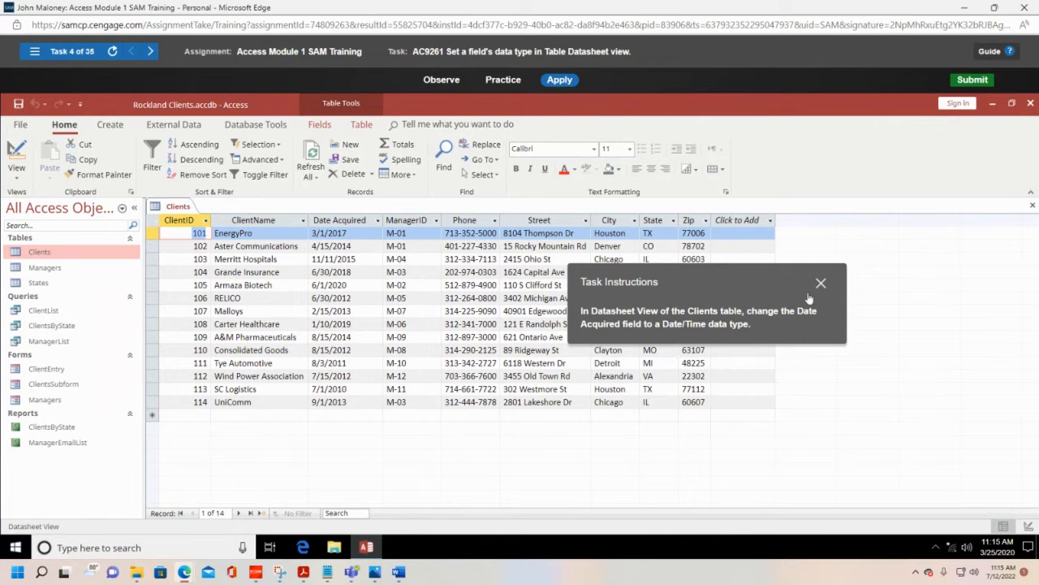
pyautogui.click(345, 222)
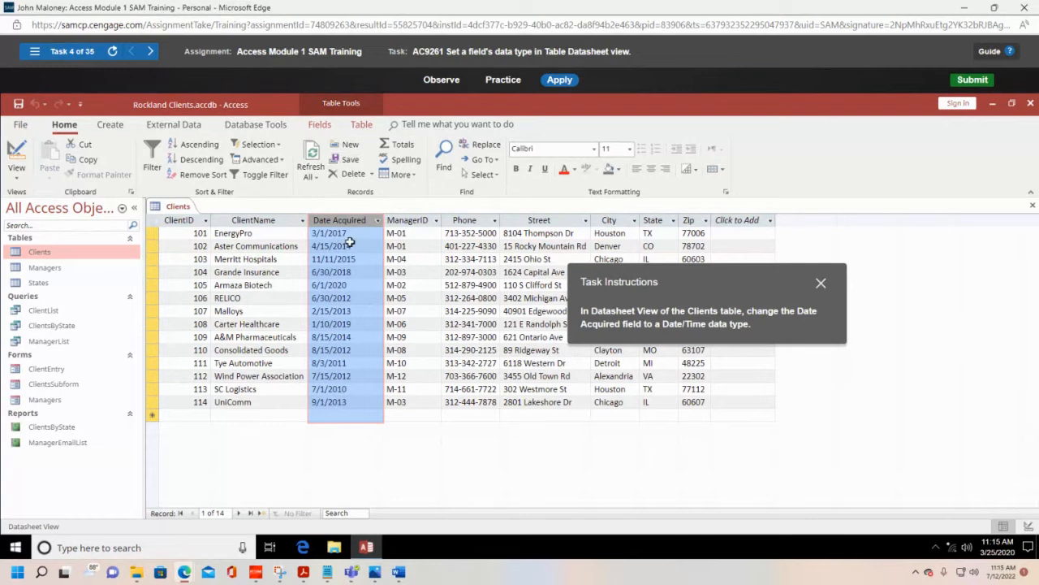
pyautogui.rightClick(359, 234)
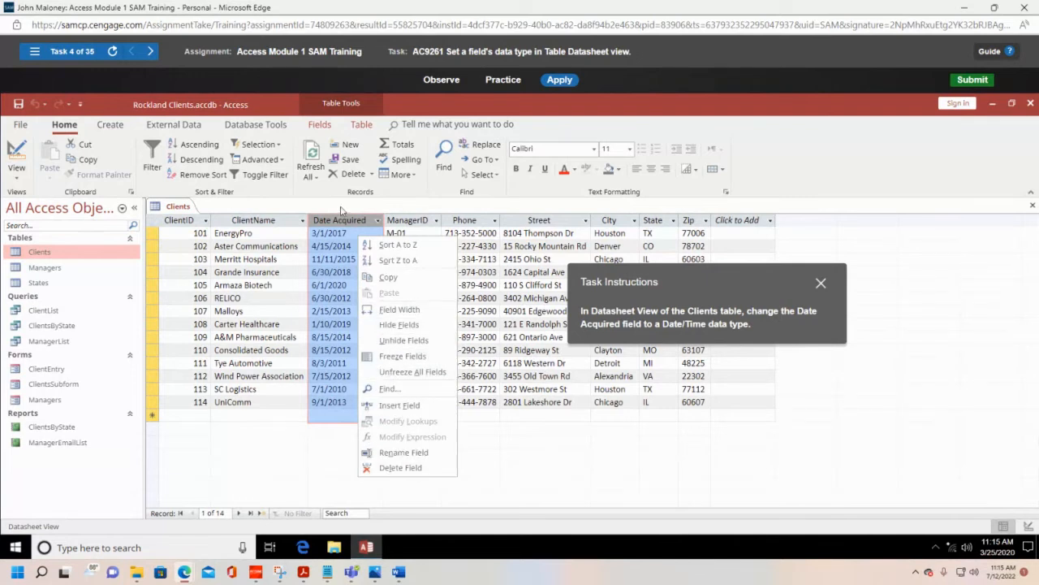
pyautogui.click(348, 229)
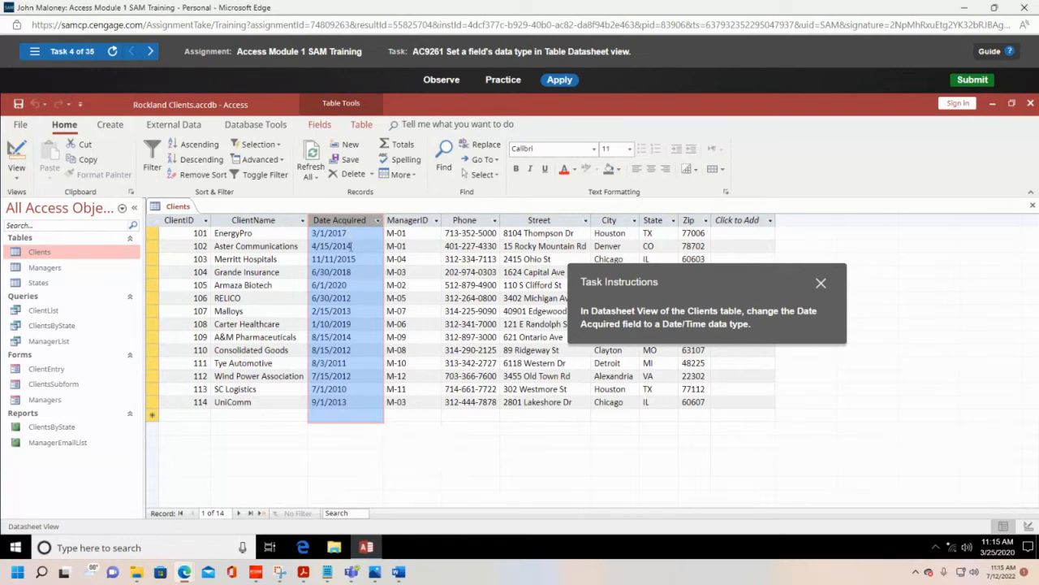
pyautogui.click(320, 124)
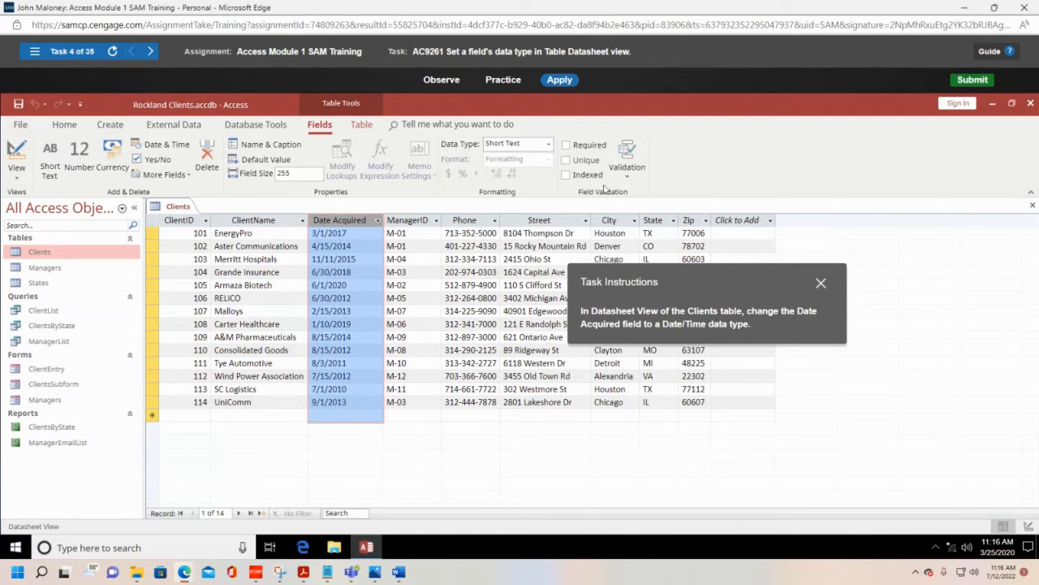
pyautogui.click(549, 146)
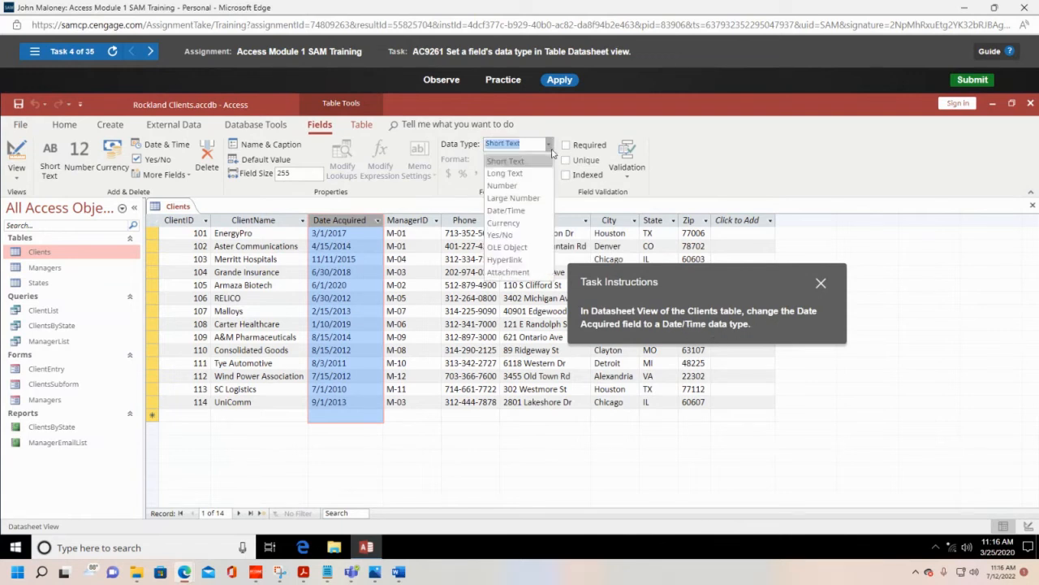
pyautogui.click(510, 211)
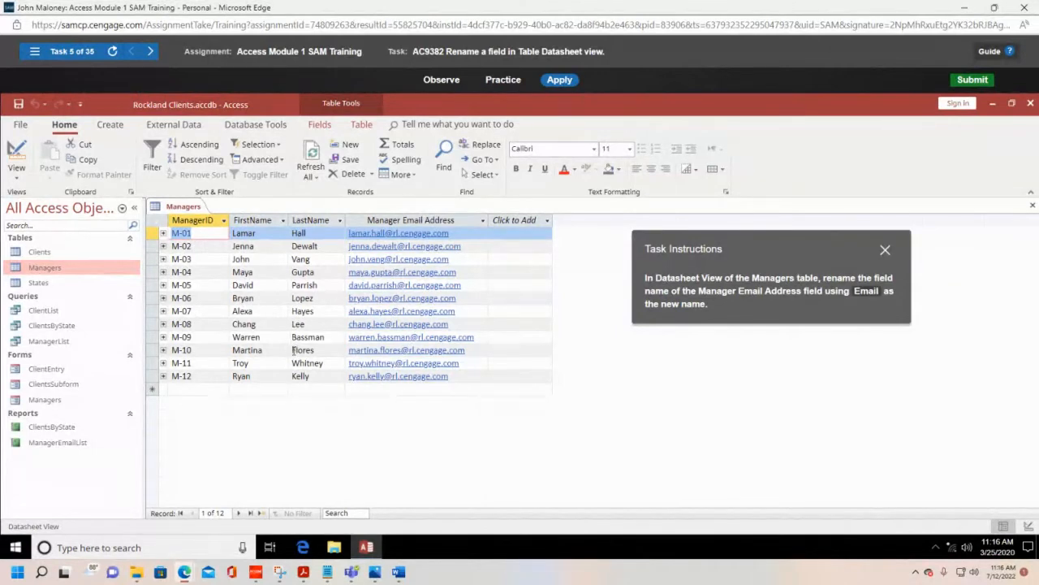
# Step: Rename the Manager Email Address field as Email in the Datasheet view of the Managers table
pyautogui.click(18, 172)
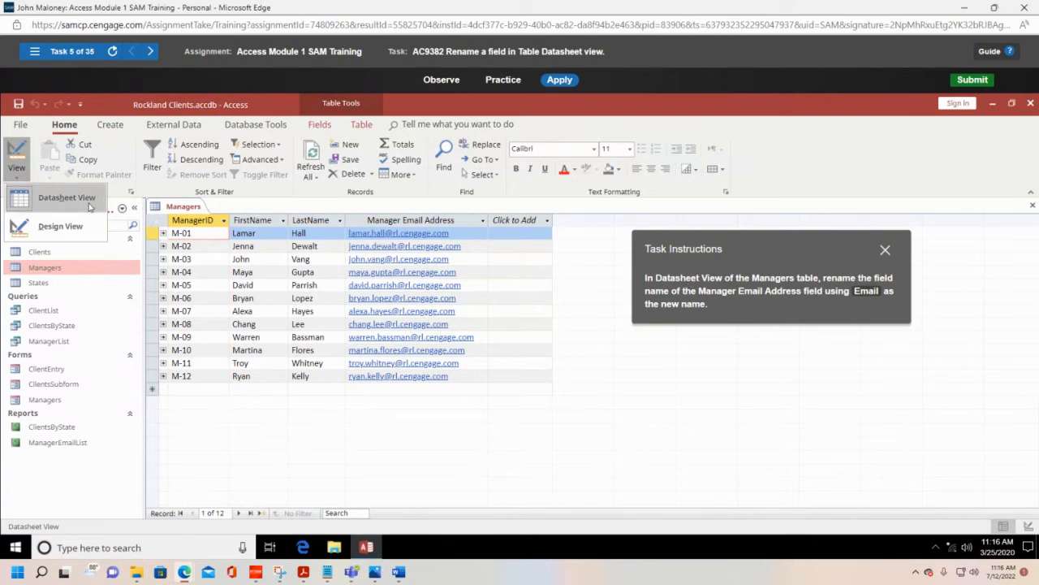
pyautogui.click(294, 213)
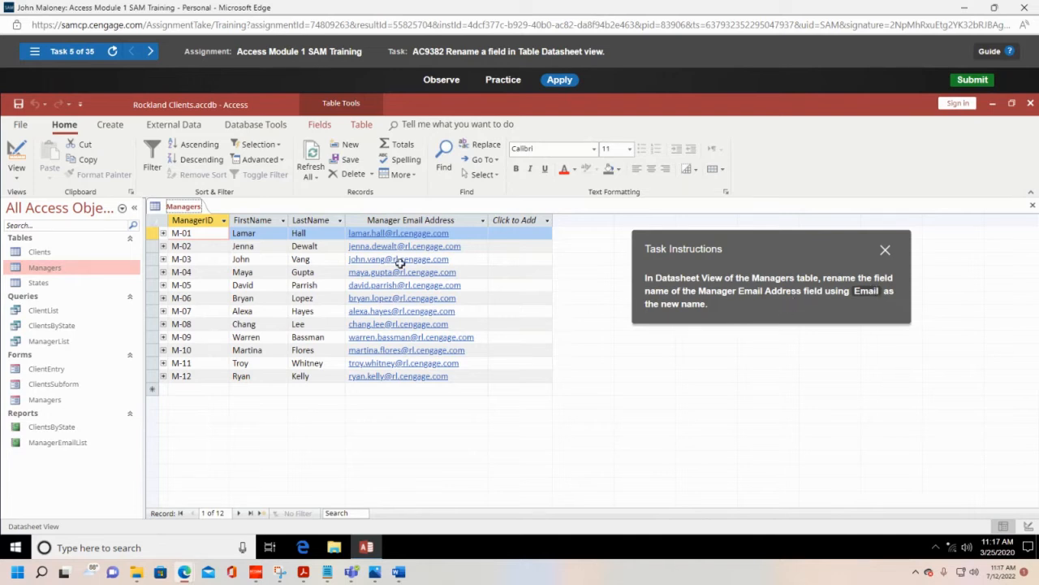
pyautogui.click(426, 217)
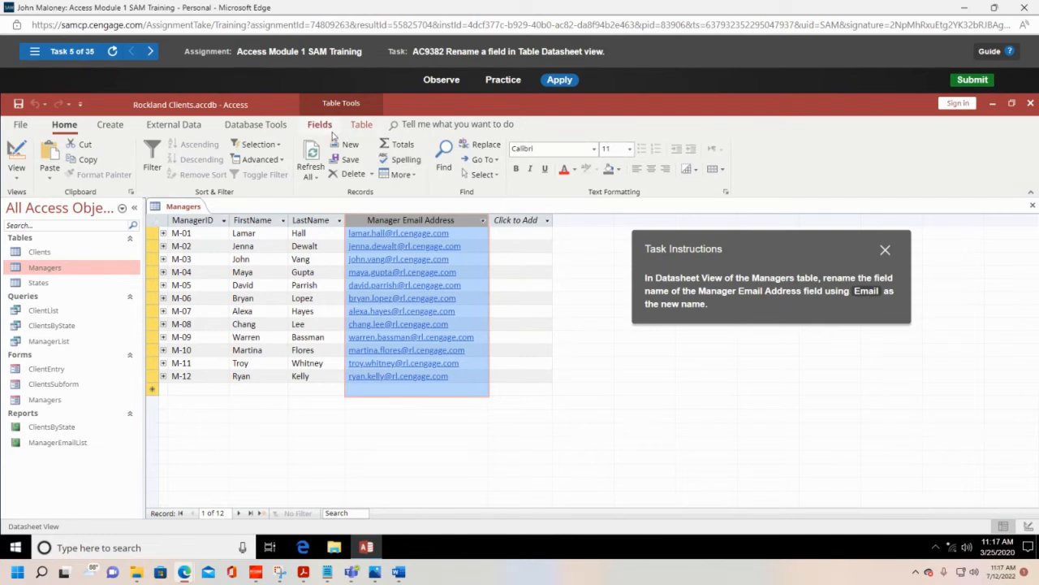
pyautogui.rightClick(445, 220)
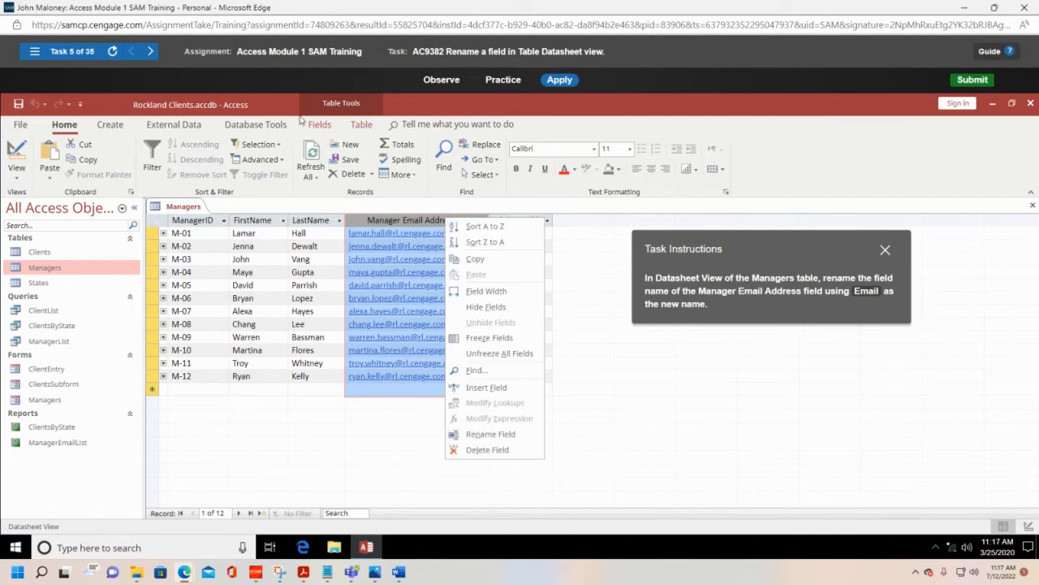
pyautogui.click(322, 126)
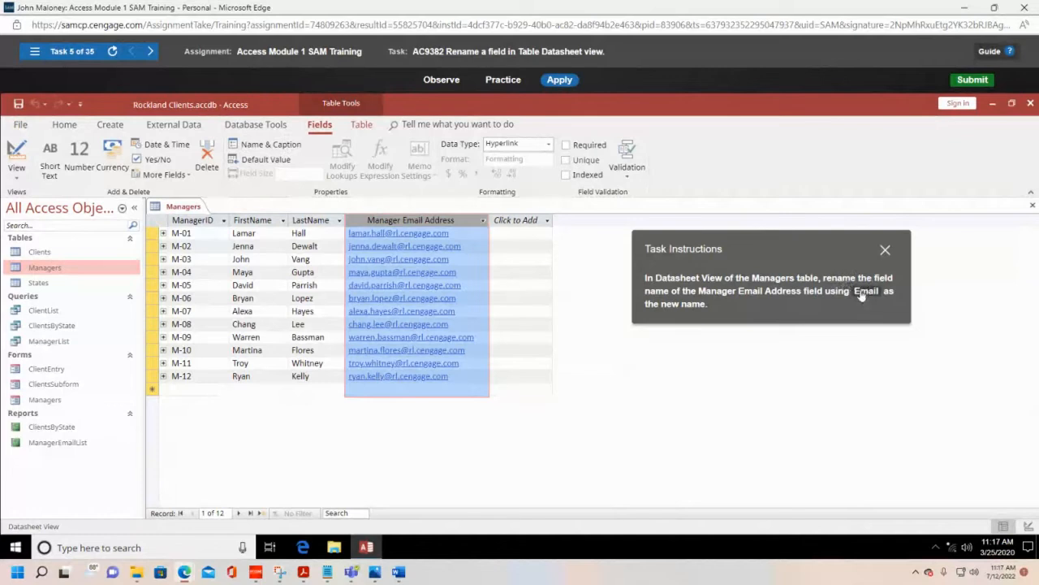
pyautogui.rightClick(440, 222)
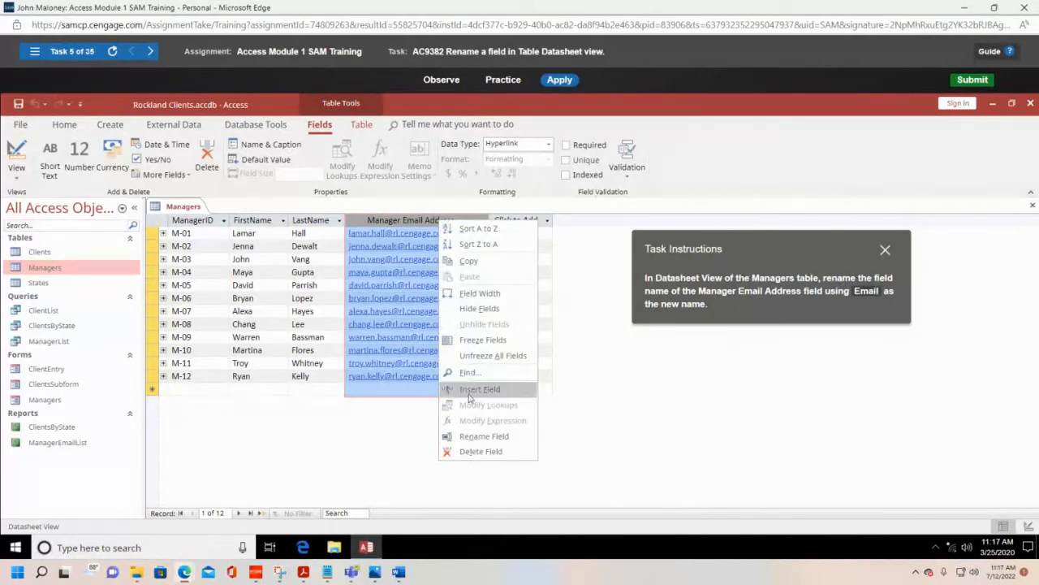
pyautogui.click(486, 438)
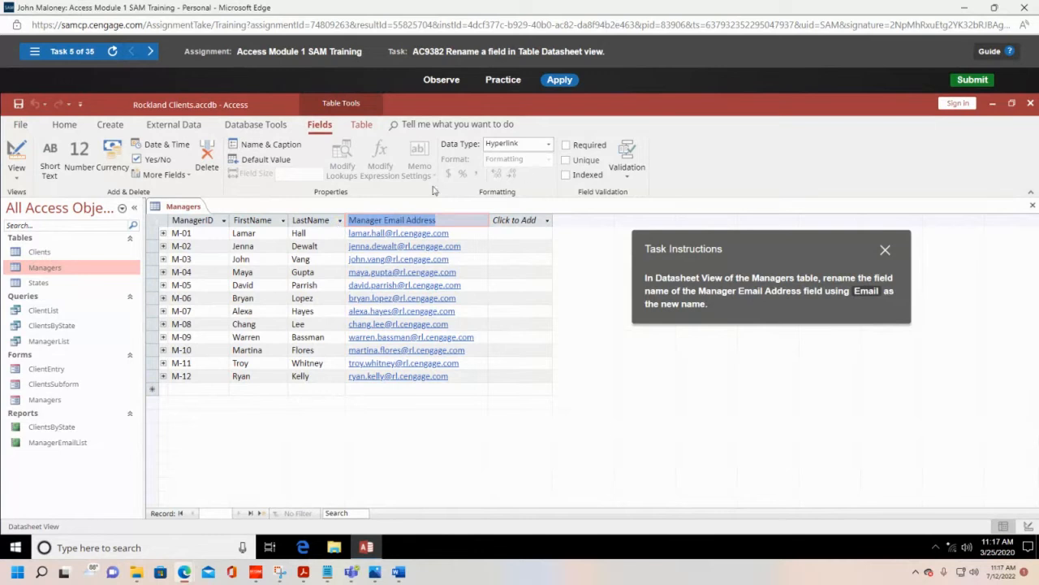
pyautogui.press('Delete')
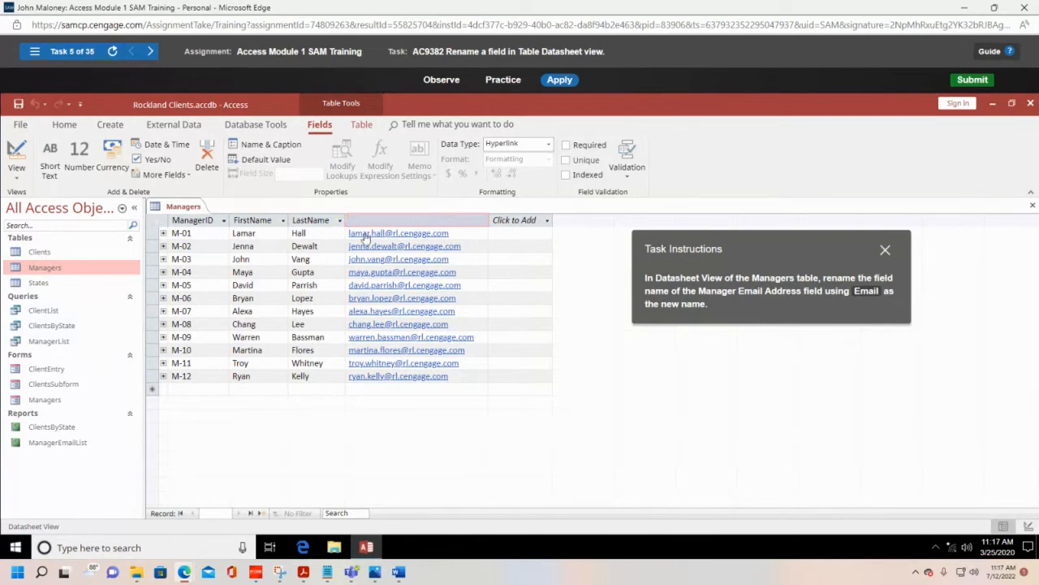
pyautogui.write('Enm')
pyautogui.press('Return')
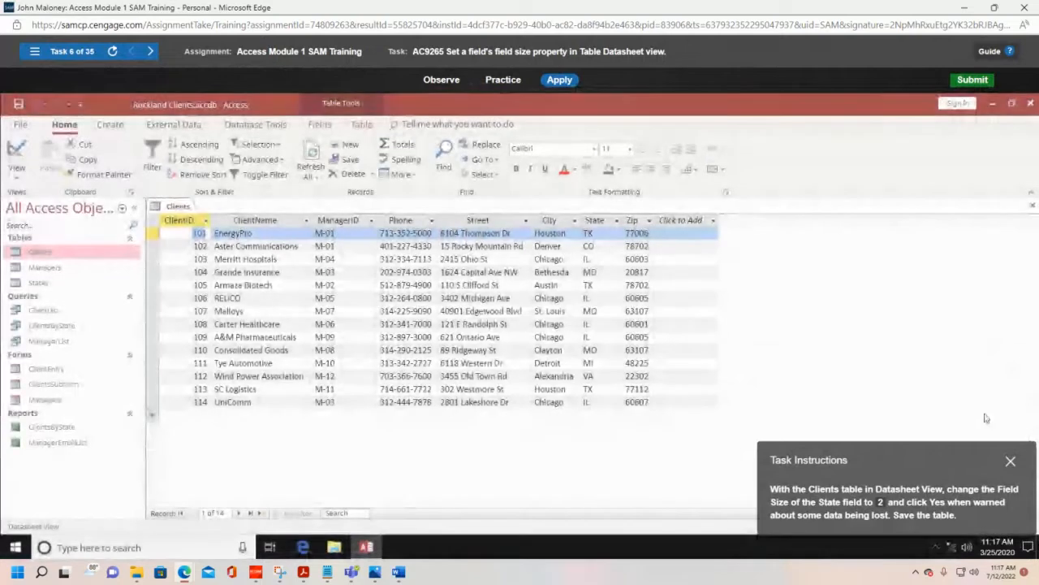
pyautogui.moveTo(959, 457); pyautogui.dragTo(550, 225)
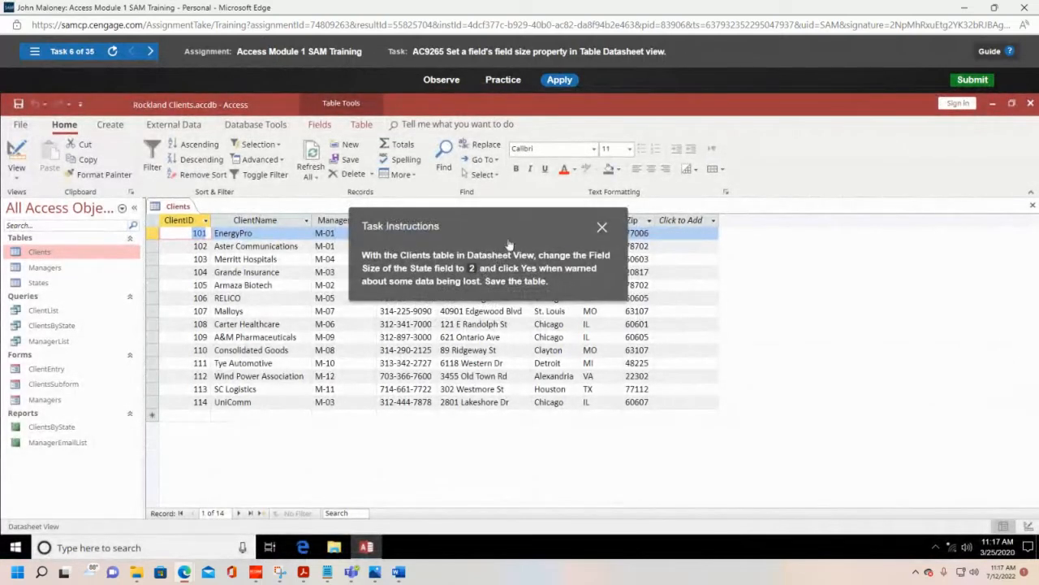
pyautogui.moveTo(518, 230); pyautogui.dragTo(481, 424)
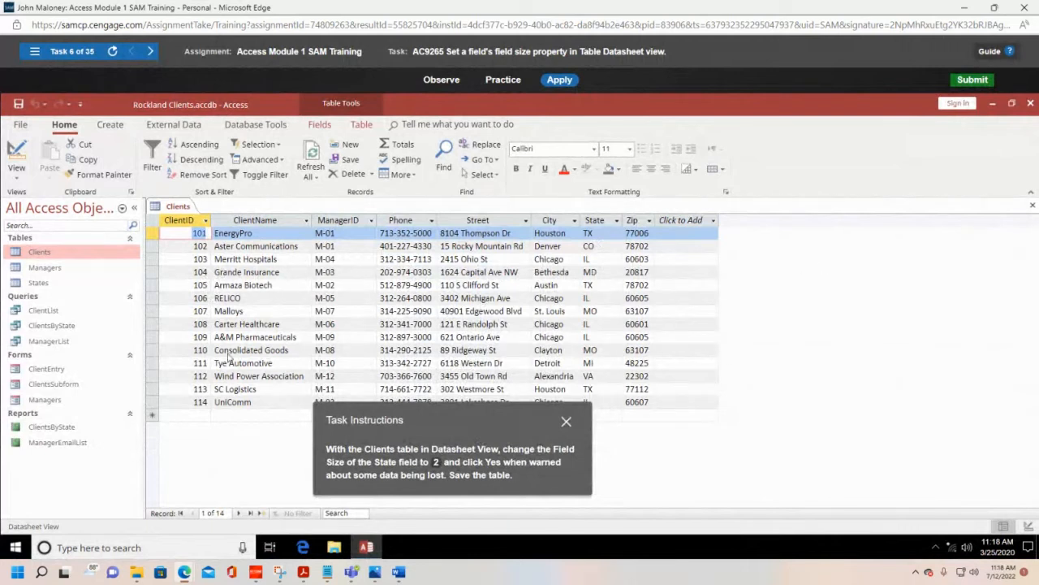
pyautogui.click(17, 182)
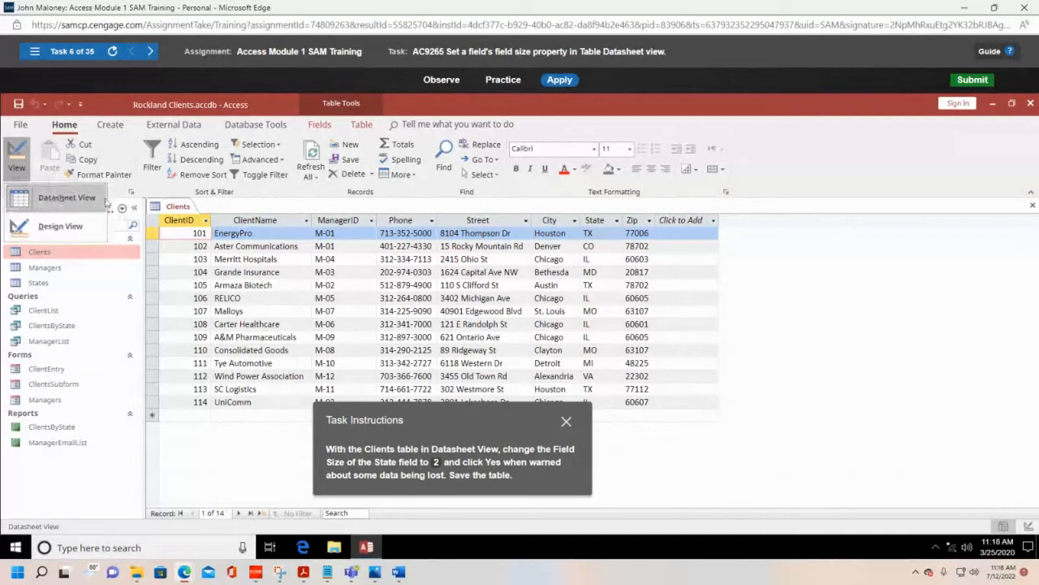
pyautogui.click(617, 111)
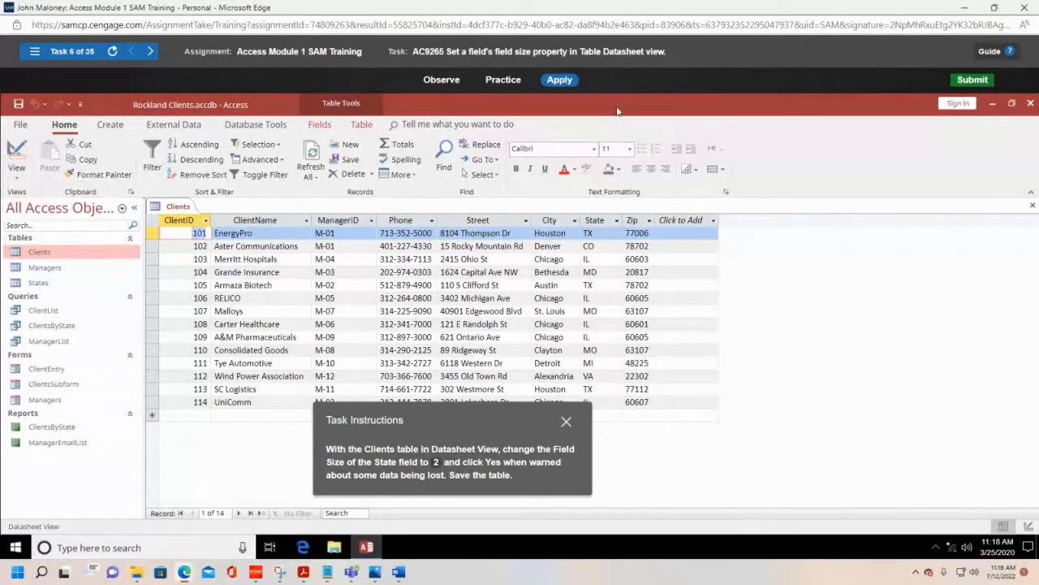
pyautogui.click(18, 177)
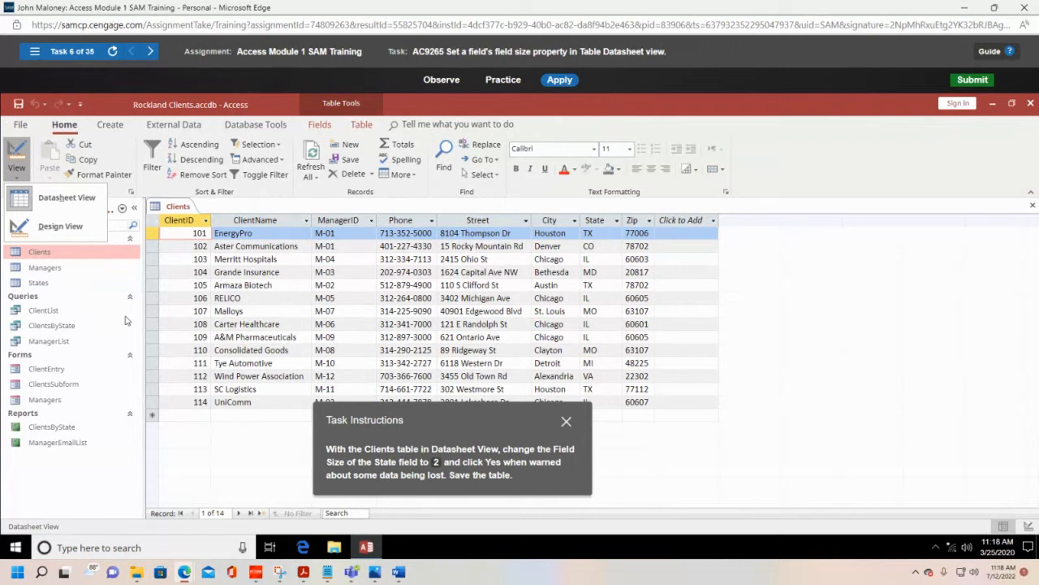
pyautogui.click(579, 130)
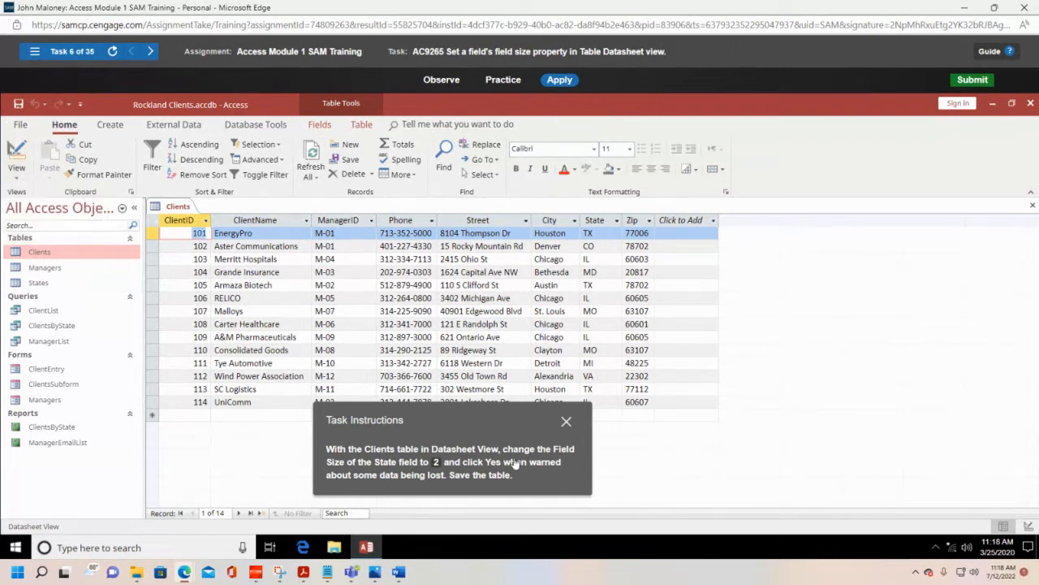
# Step: Set the field size of the State field in the Clients table to 2, keeping the Task Instructions box clear of that field
pyautogui.moveTo(502, 420); pyautogui.dragTo(638, 291)
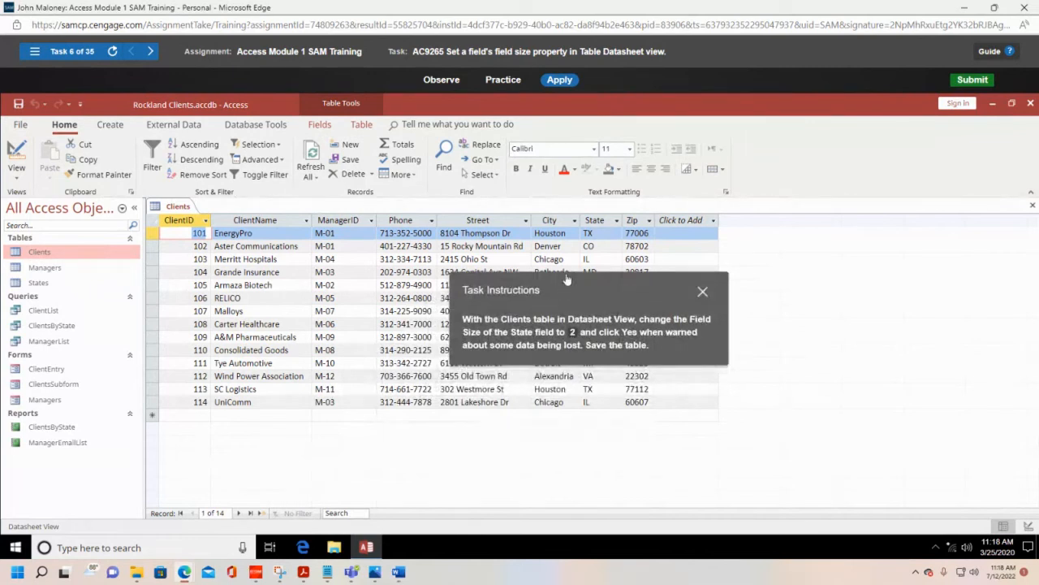
pyautogui.click(603, 220)
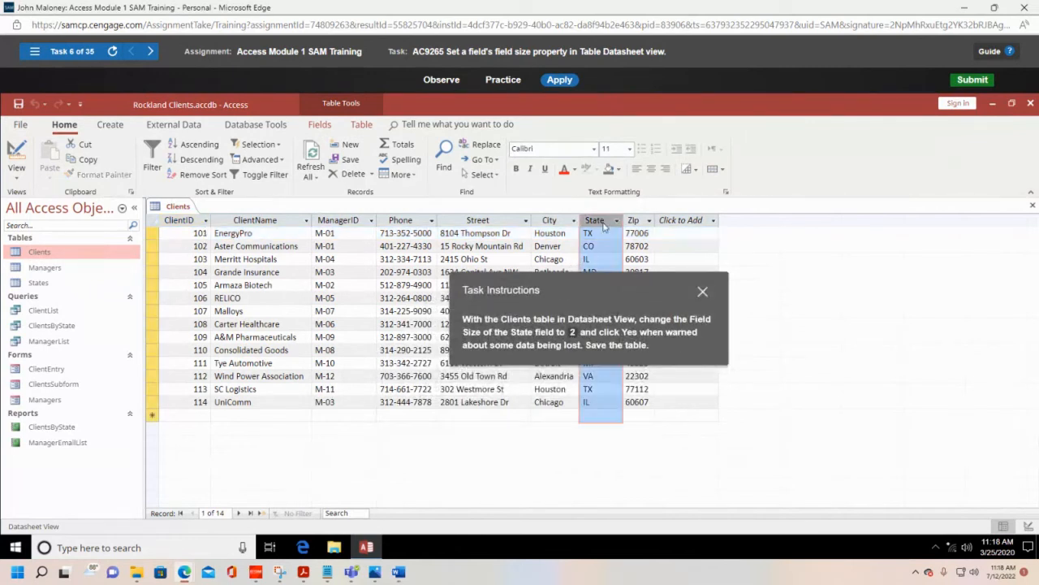
pyautogui.moveTo(610, 288); pyautogui.dragTo(359, 262)
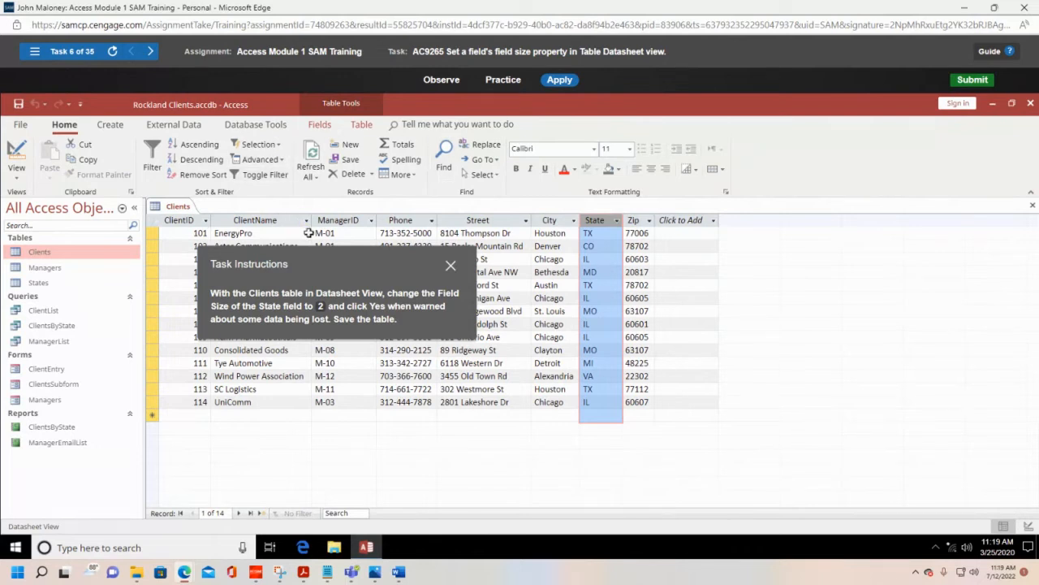
pyautogui.rightClick(589, 224)
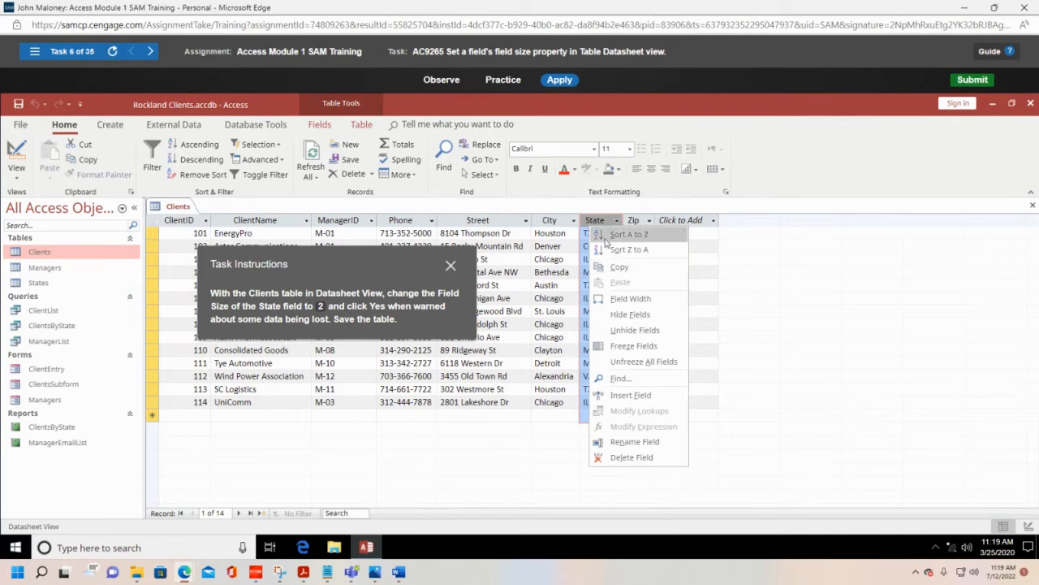
pyautogui.click(320, 124)
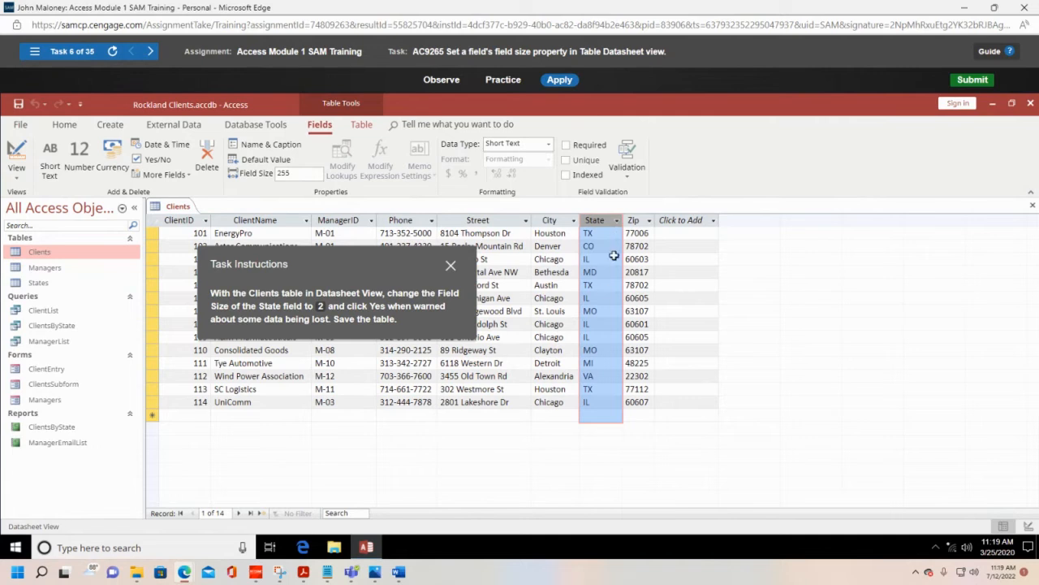
pyautogui.click(553, 220)
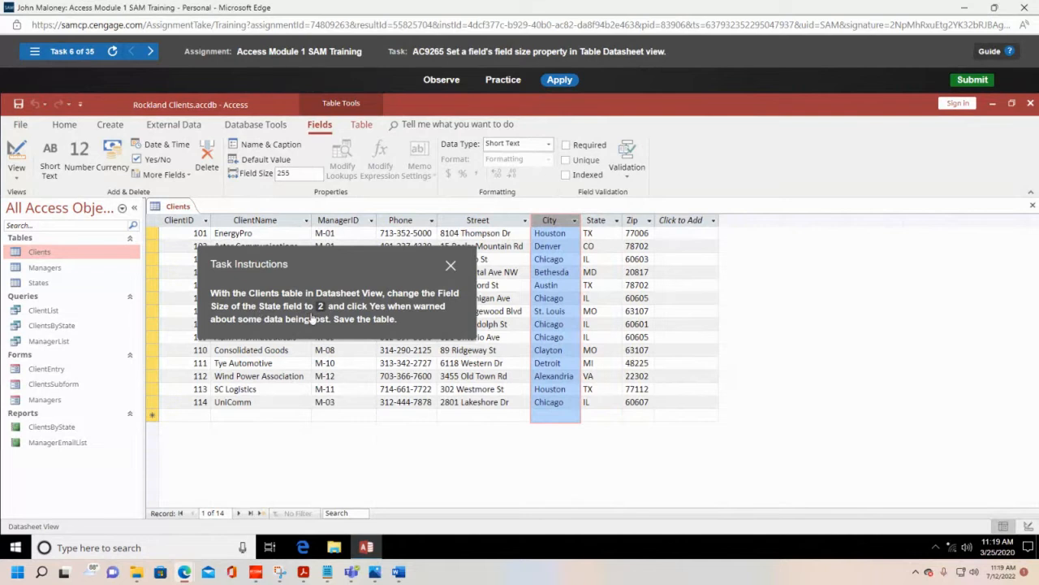
pyautogui.click(601, 220)
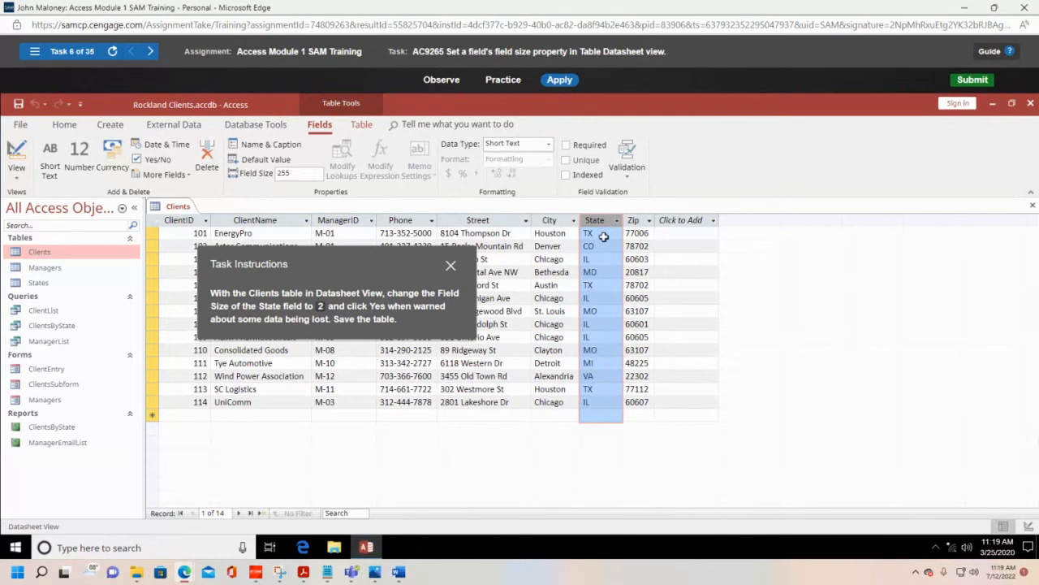
pyautogui.click(605, 237)
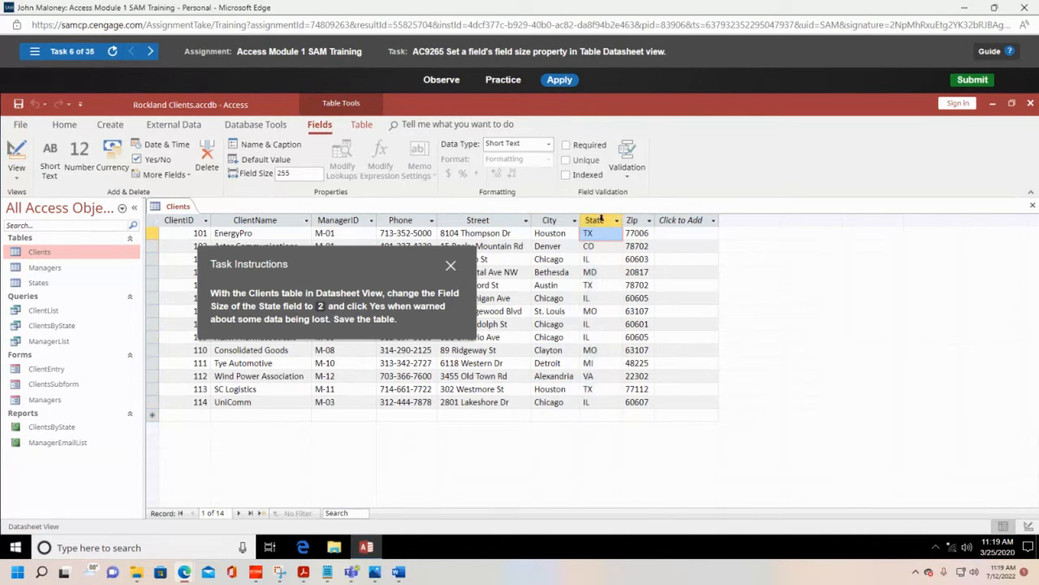
pyautogui.click(602, 220)
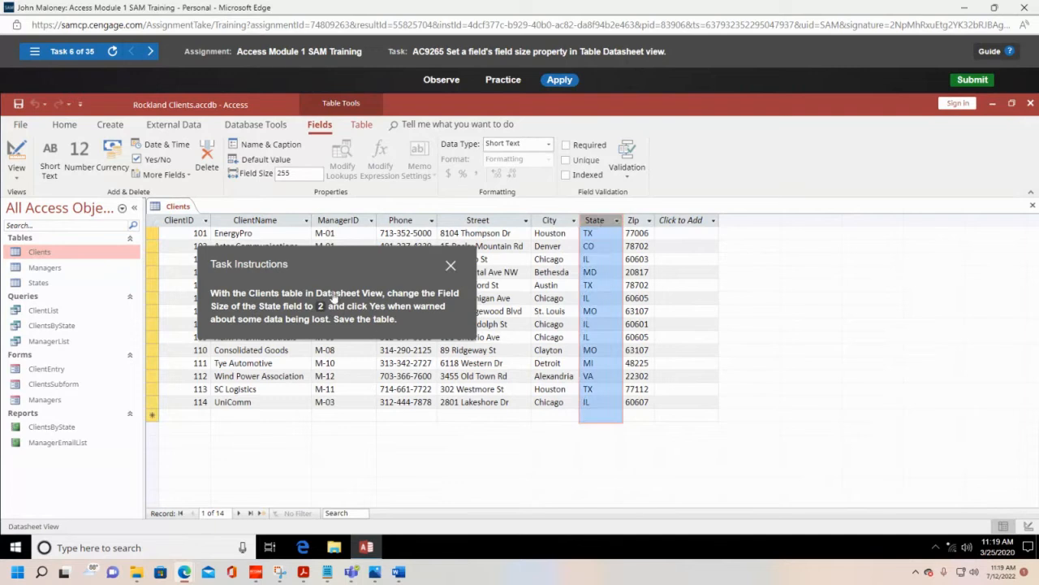
pyautogui.click(298, 172)
pyautogui.click(298, 171)
pyautogui.press('Return')
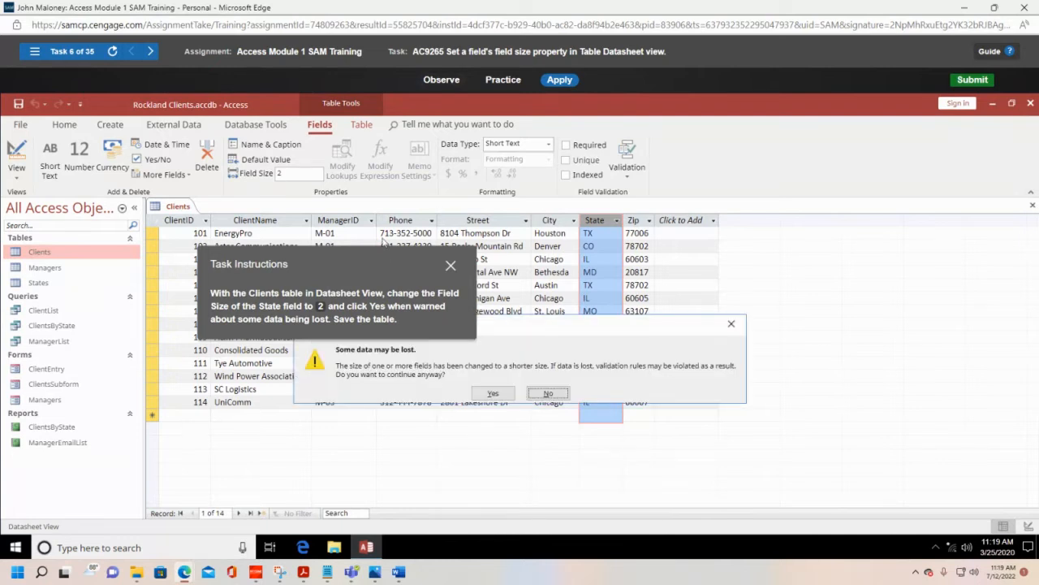
# Step: Accept the possible data loss from shortening the State field and save the Clients table
pyautogui.moveTo(383, 260); pyautogui.dragTo(556, 196)
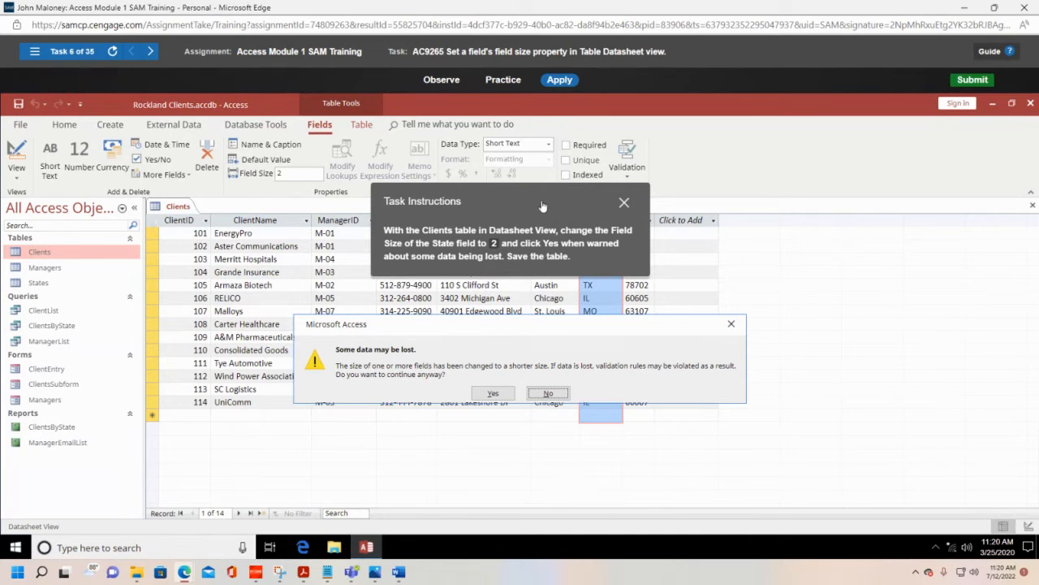
pyautogui.moveTo(538, 204); pyautogui.dragTo(284, 182)
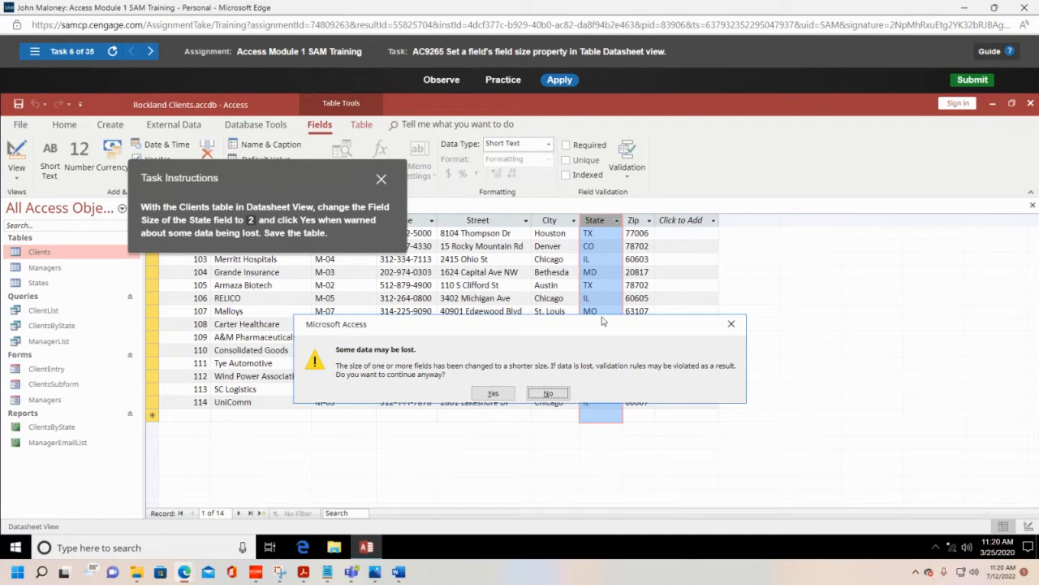
pyautogui.moveTo(601, 329); pyautogui.dragTo(390, 315)
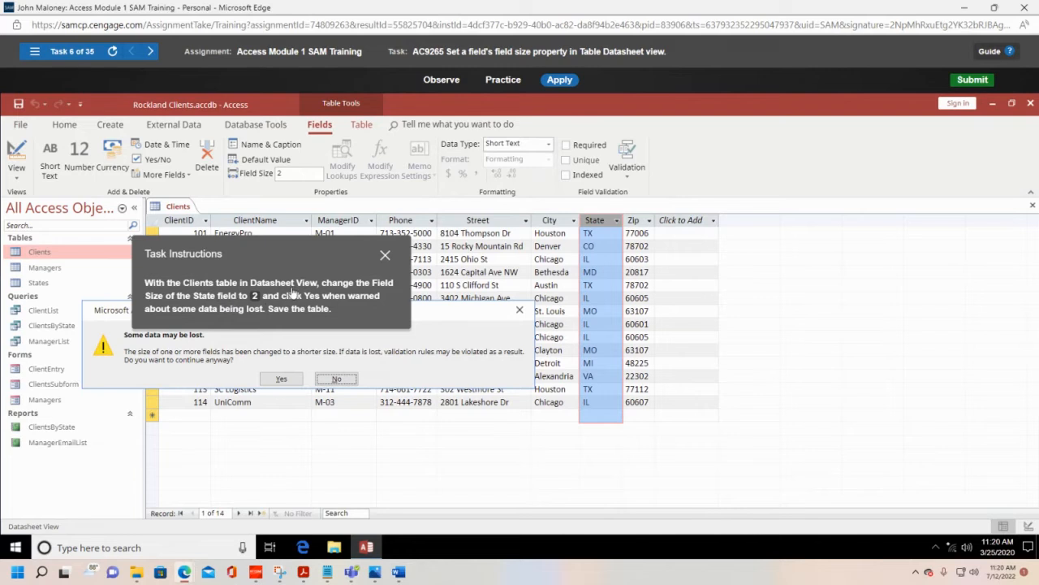
pyautogui.click(281, 380)
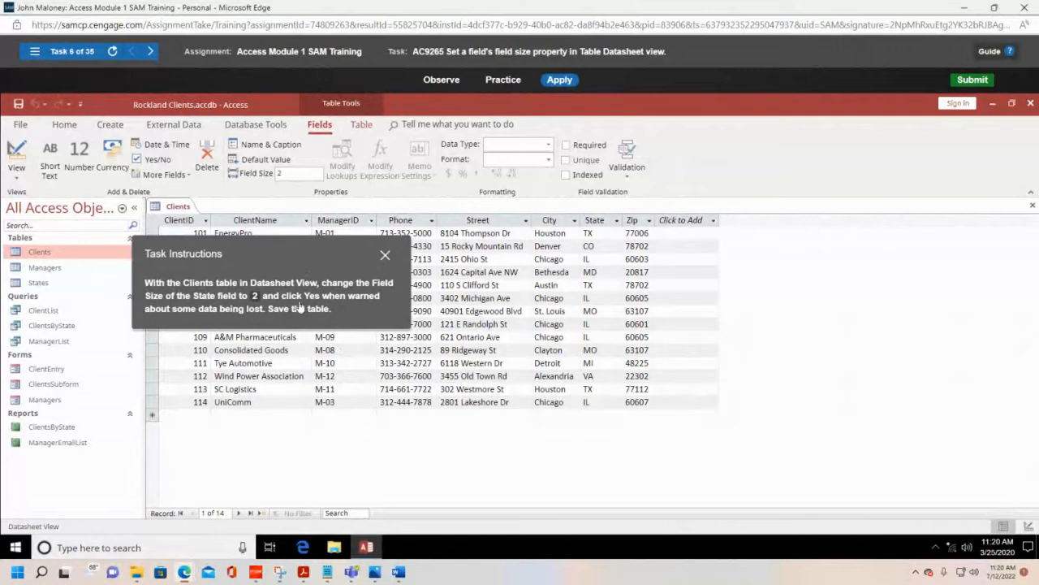
pyautogui.click(16, 105)
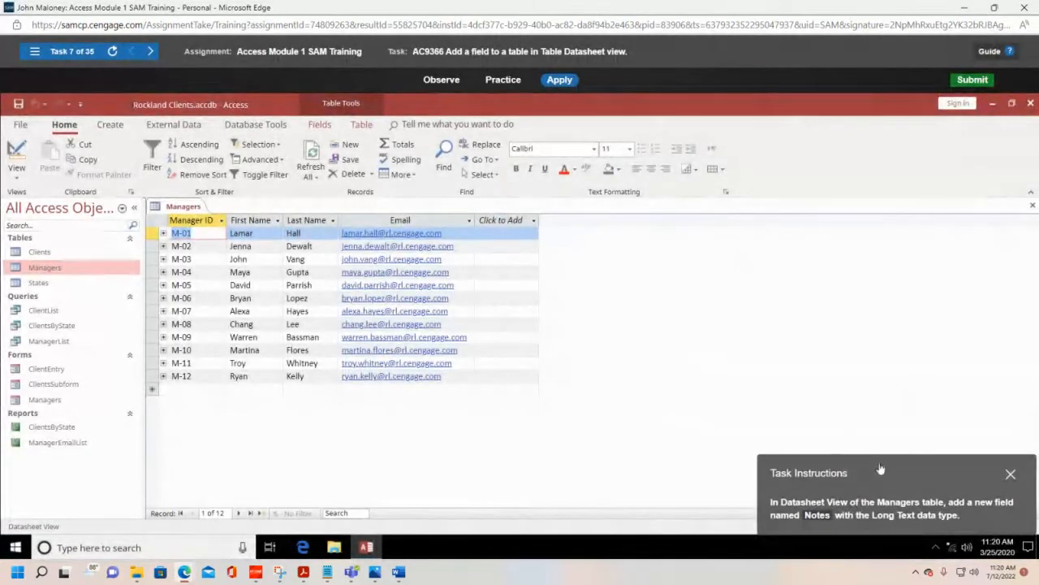
# Step: Add a Long Text field named Notes after the Email field in the Datasheet view of the Managers table
pyautogui.moveTo(877, 468); pyautogui.dragTo(712, 246)
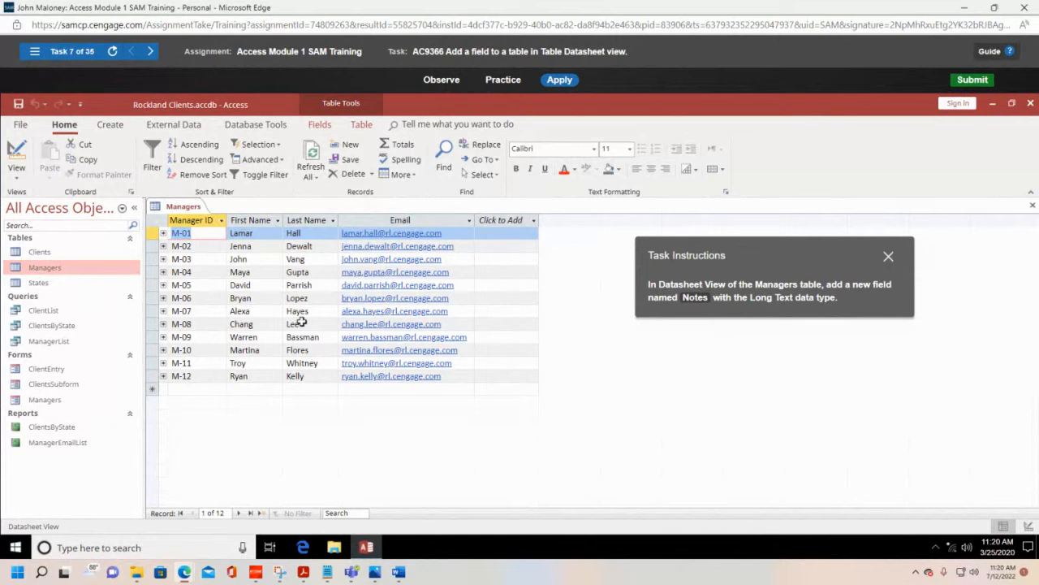
pyautogui.click(16, 179)
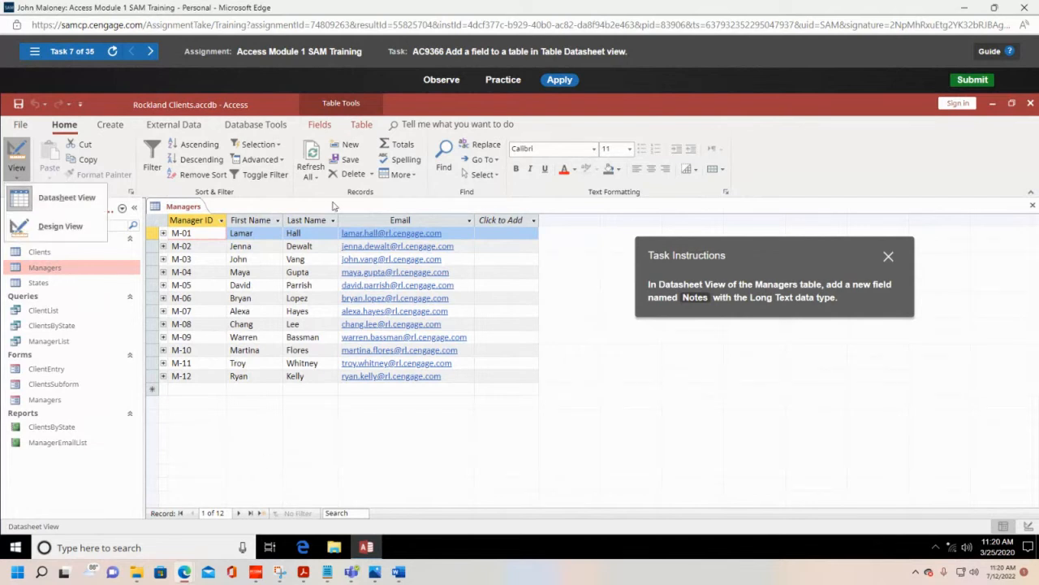
pyautogui.click(424, 197)
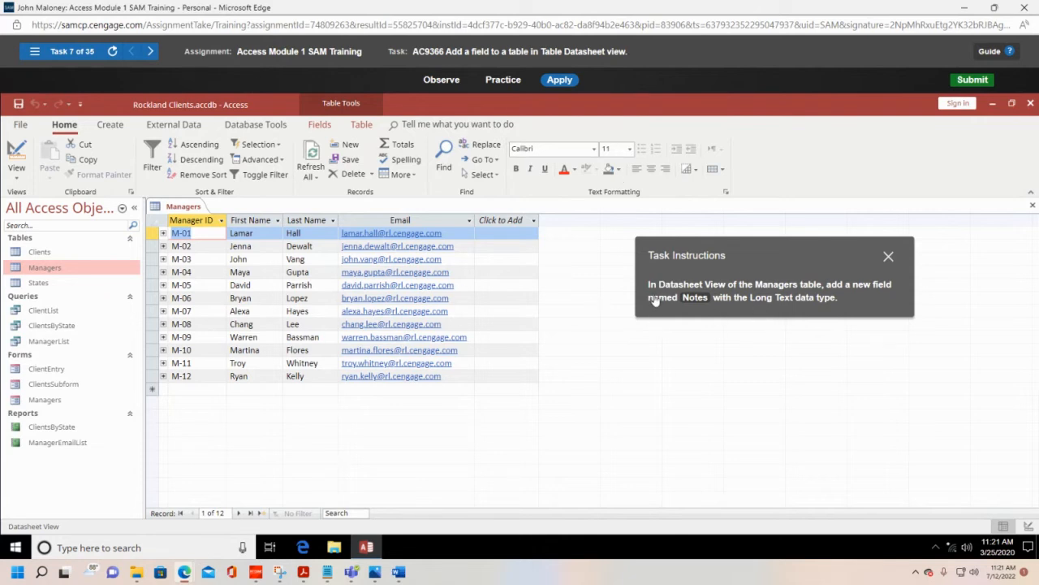
pyautogui.click(506, 223)
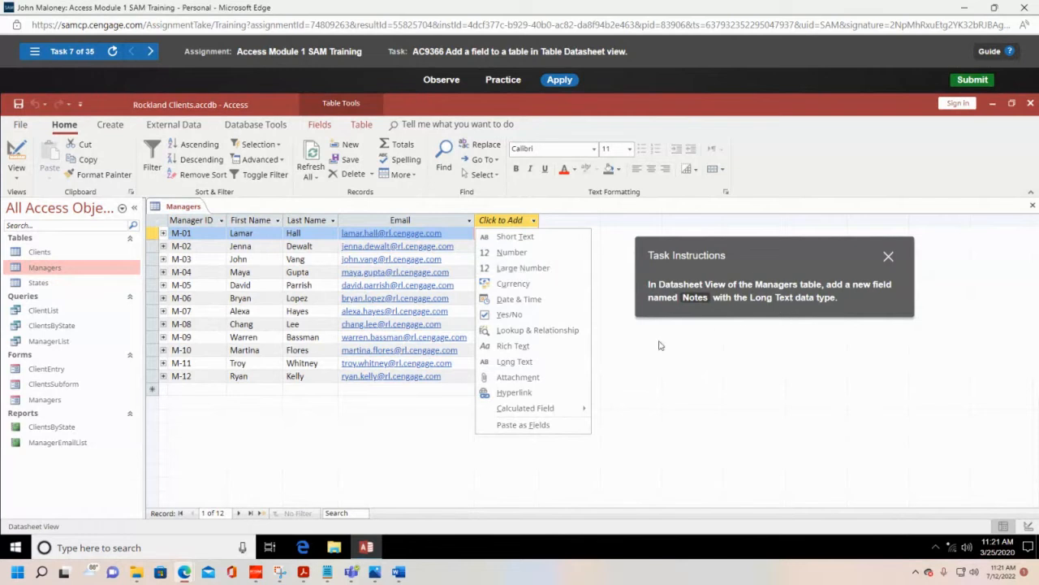
pyautogui.click(515, 362)
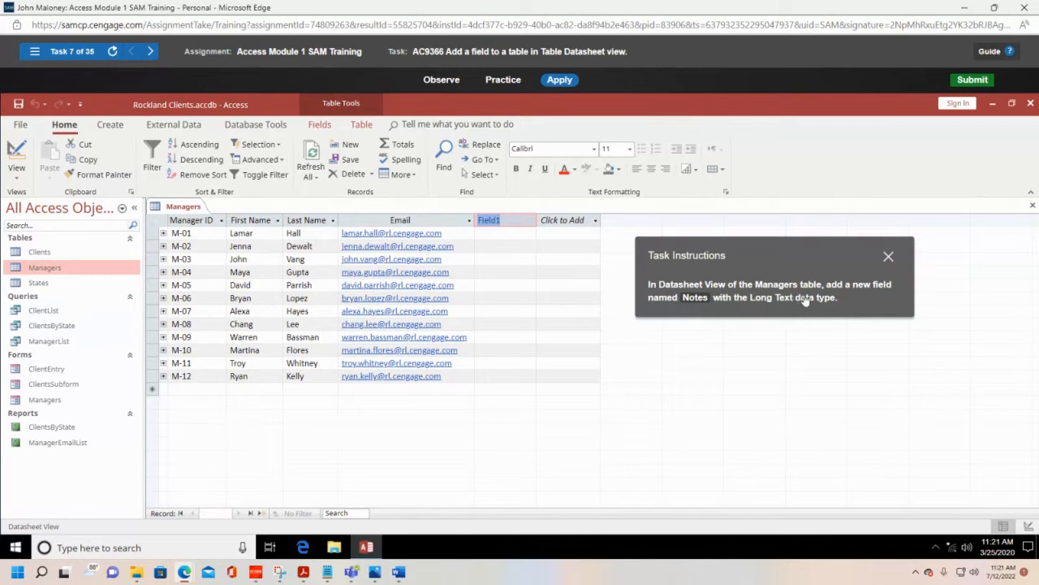
pyautogui.click(511, 226)
pyautogui.press('BackSpace')
pyautogui.press('BackSpace')
pyautogui.press('BackSpace')
pyautogui.press('BackSpace')
pyautogui.press('BackSpace')
pyautogui.press('Return')
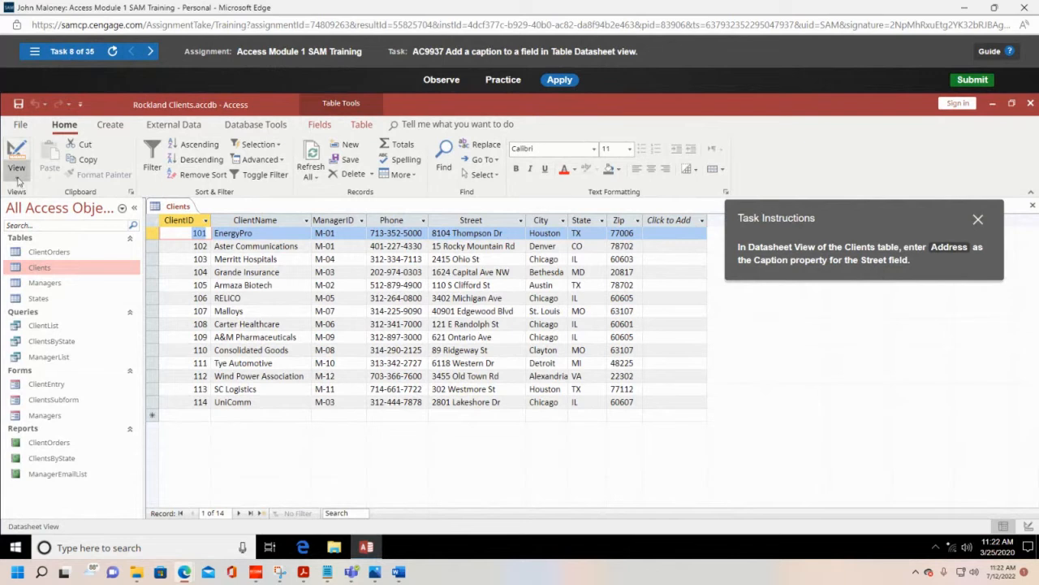
pyautogui.click(678, 307)
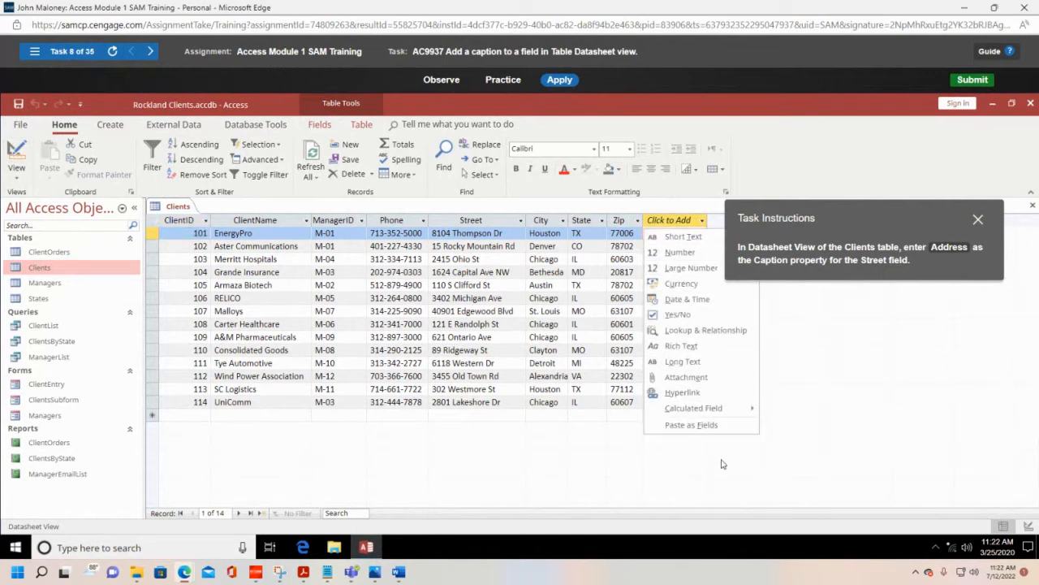
pyautogui.moveTo(854, 214); pyautogui.dragTo(887, 158)
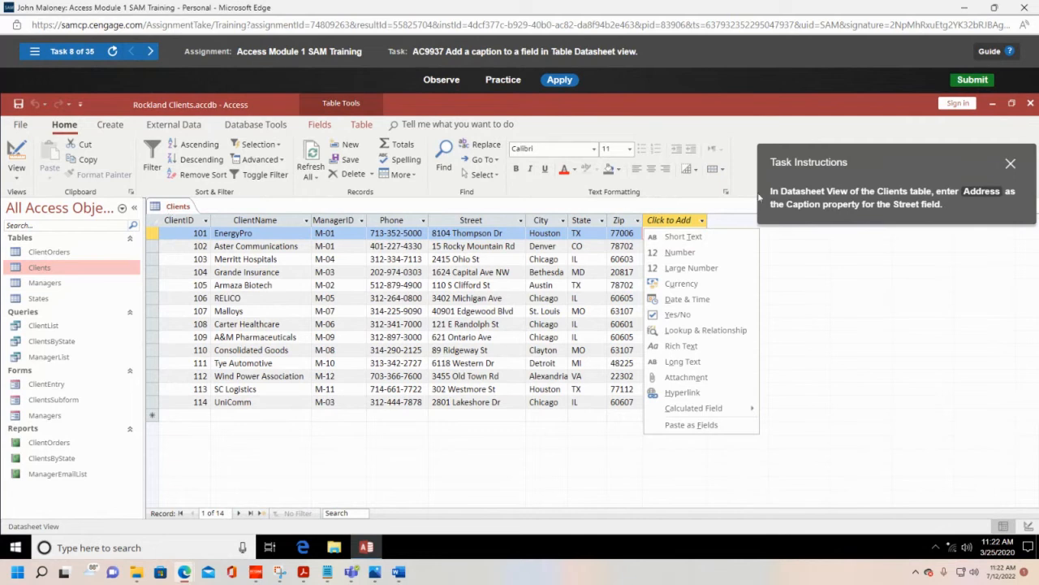
pyautogui.click(16, 177)
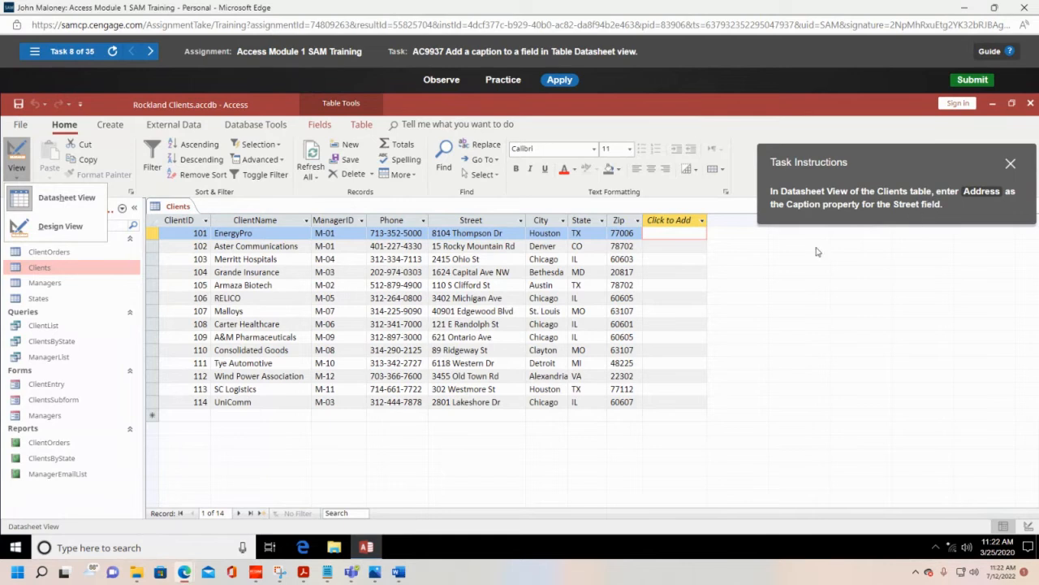
# Step: Give the Street field of the Clients table the caption Address
pyautogui.click(494, 221)
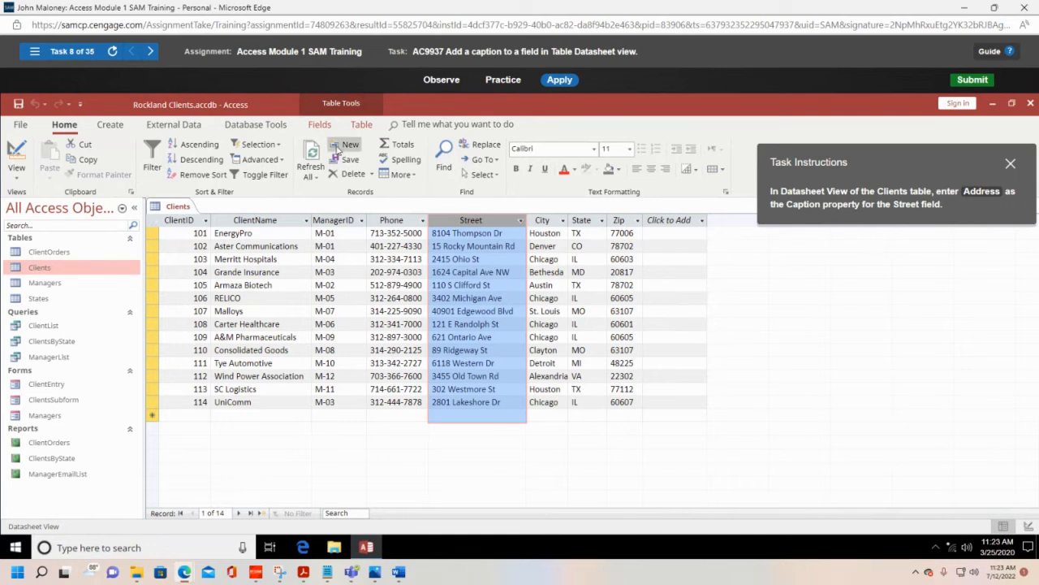
pyautogui.click(320, 126)
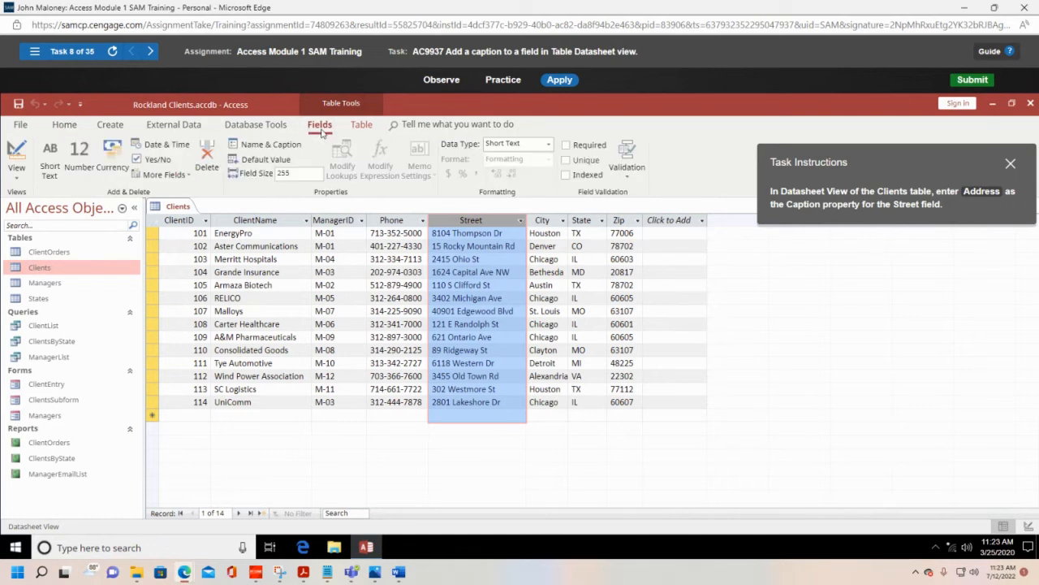
pyautogui.click(279, 148)
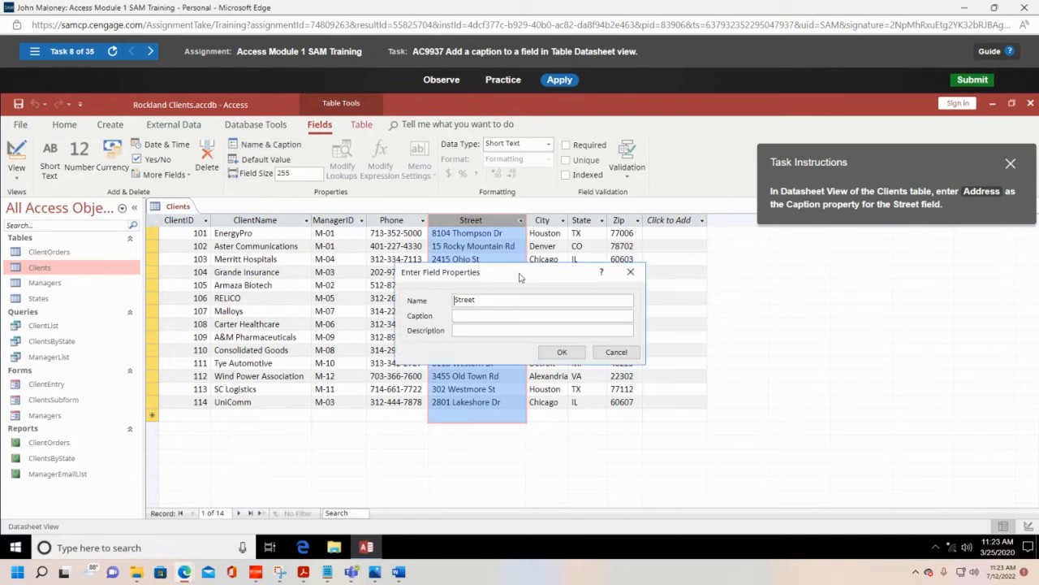
pyautogui.moveTo(518, 276); pyautogui.dragTo(287, 251)
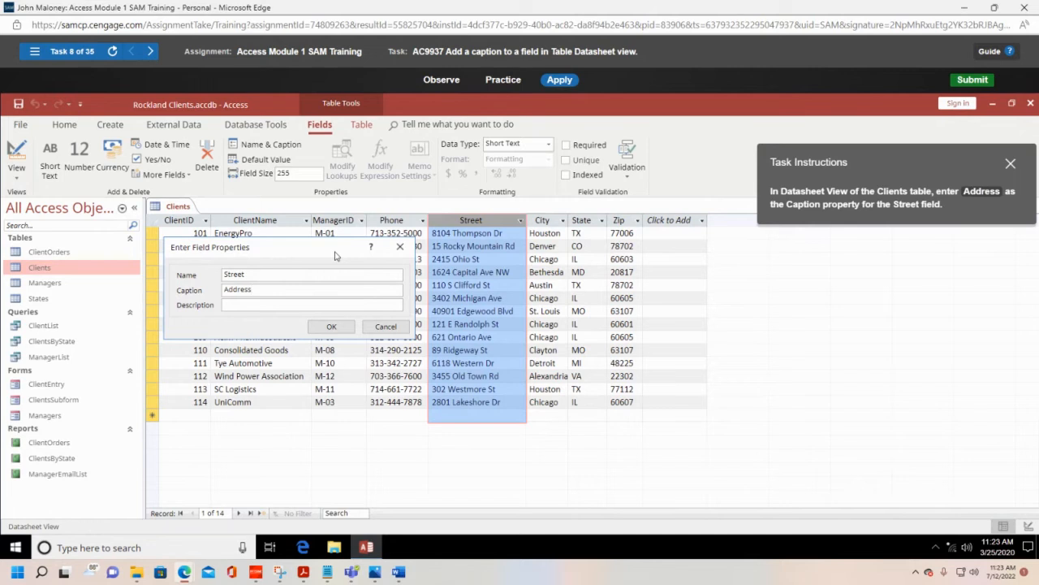
pyautogui.click(333, 326)
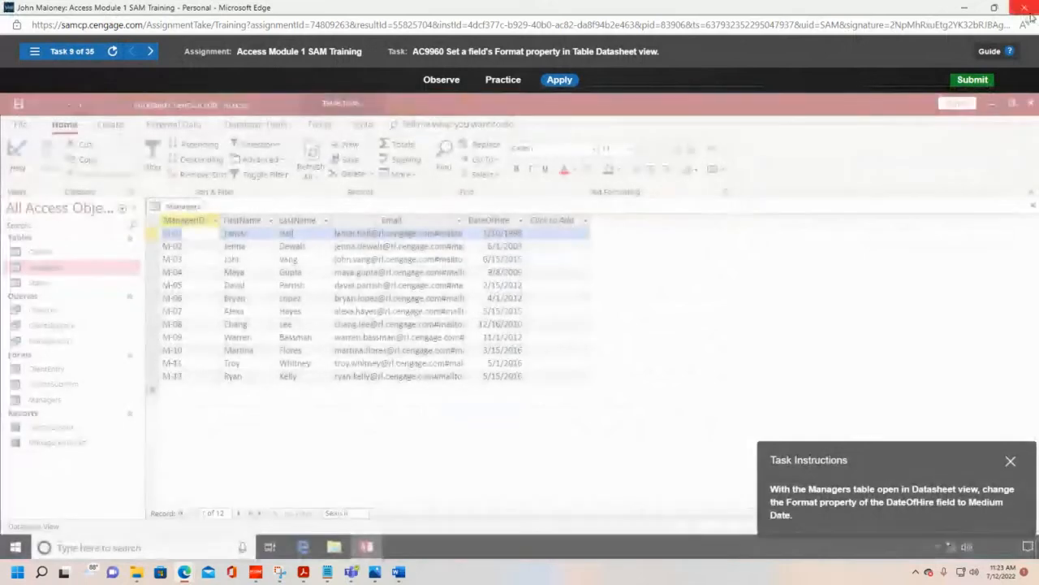
# Step: Close the Access Module 1 SAM Training window and leave its activity page in MindTap
pyautogui.click(1032, 13)
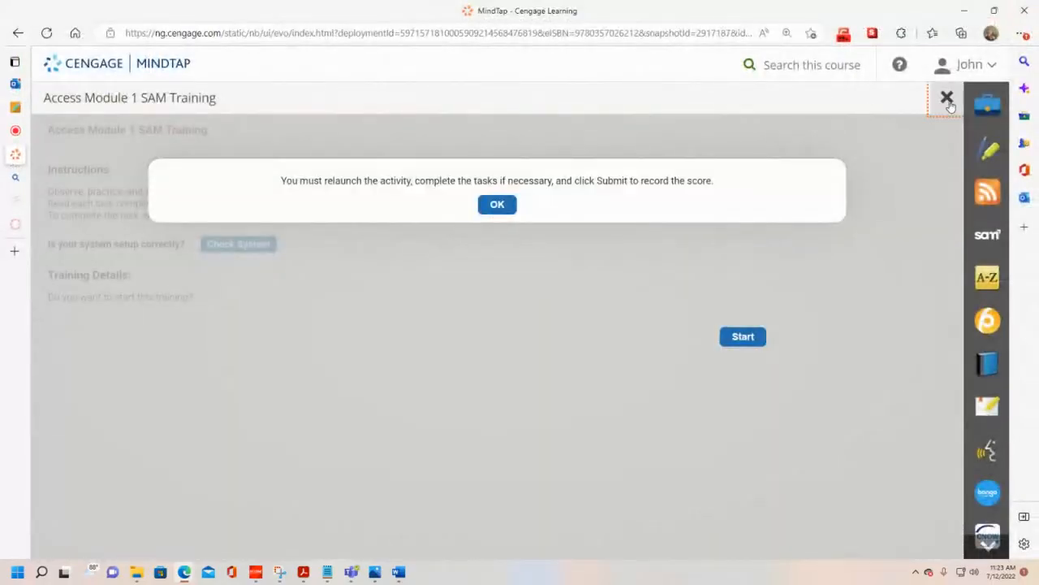
pyautogui.click(947, 98)
# Step: Open Access Module 2 SAM Training from the Querying a Database section of the course outline and start it in a maximized window
pyautogui.scroll(-3, 201, 313)
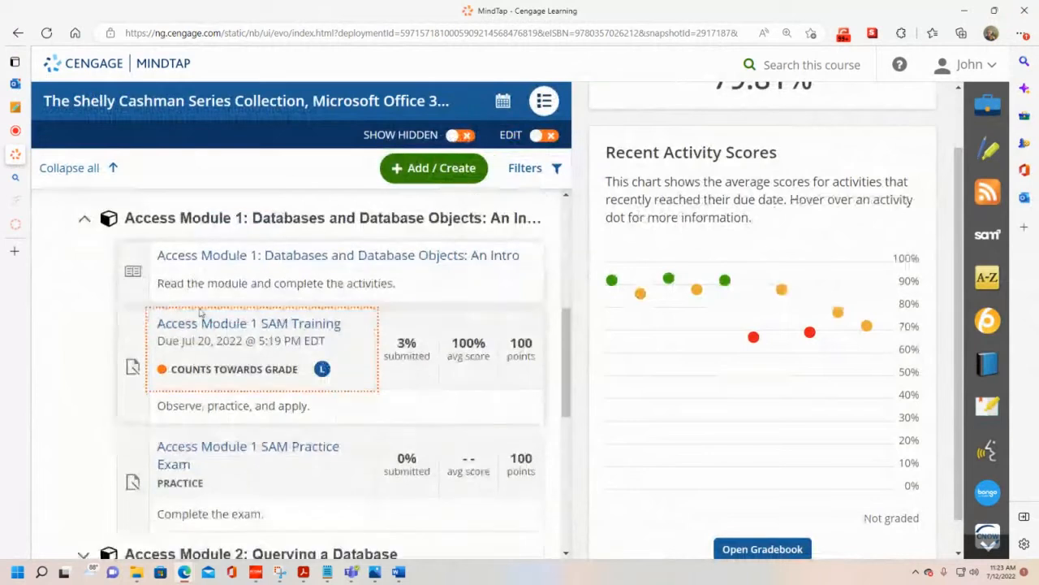
pyautogui.click(255, 362)
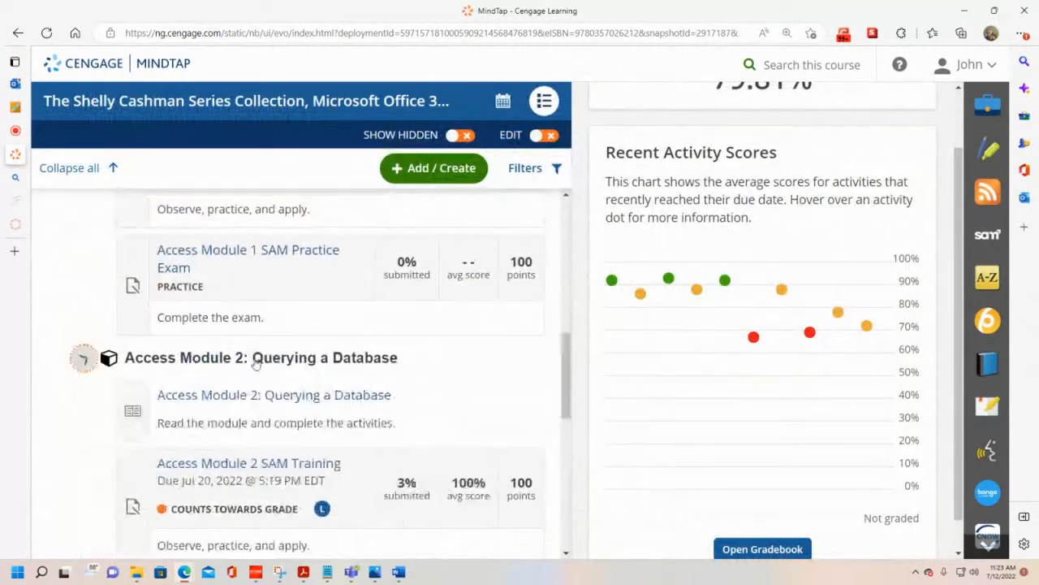
pyautogui.scroll(-1, 268, 419)
pyautogui.click(280, 410)
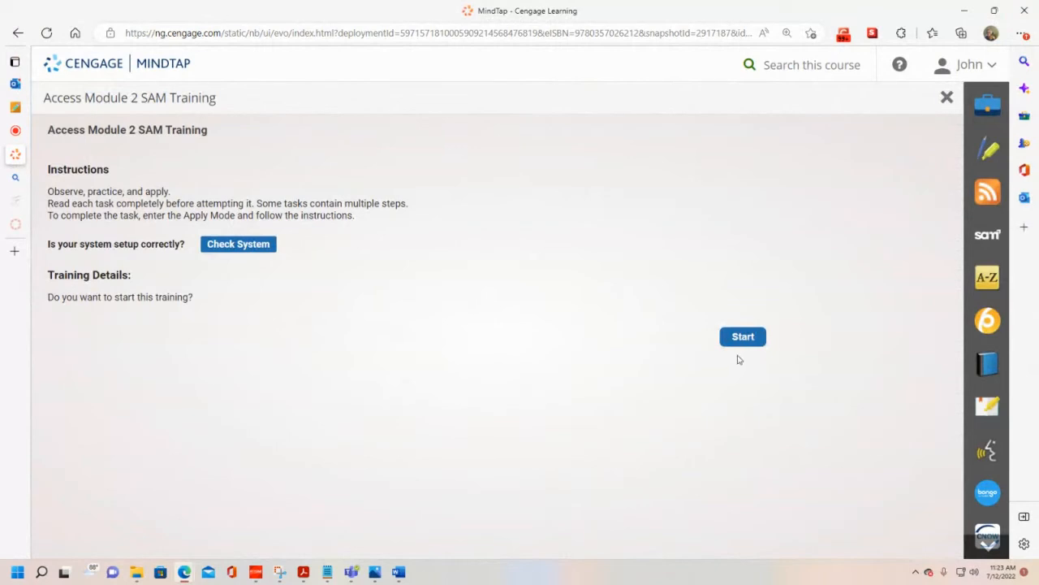
pyautogui.click(756, 338)
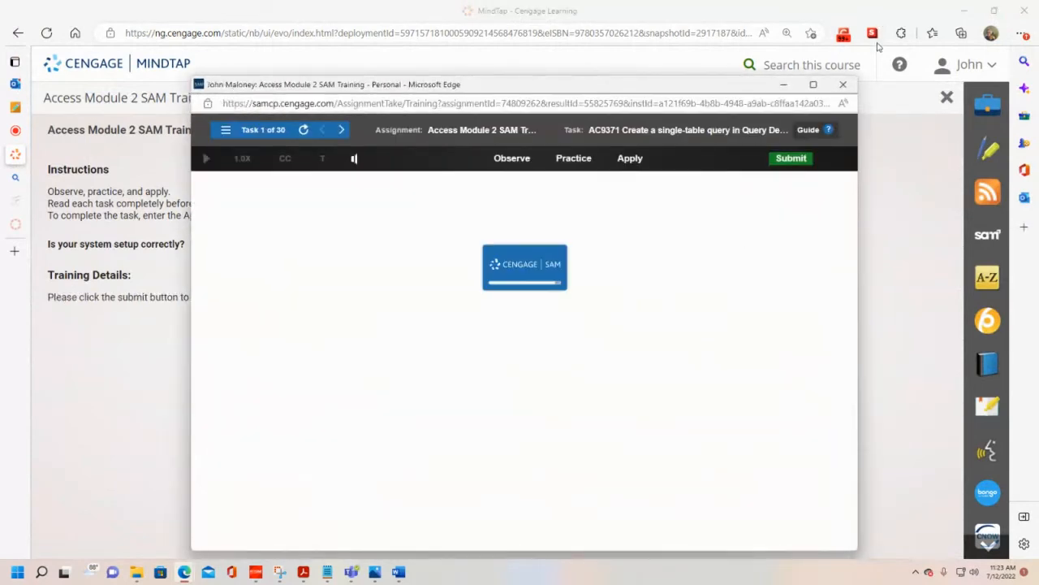
pyautogui.click(812, 84)
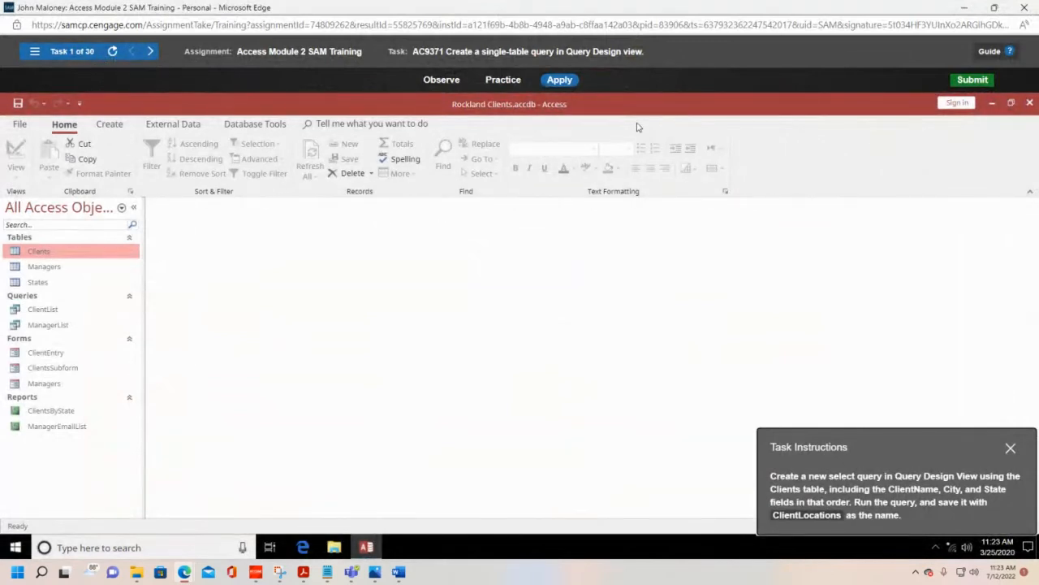
# Step: Create a new query in Query Design view and add the Clients table to it
pyautogui.moveTo(869, 441); pyautogui.dragTo(608, 322)
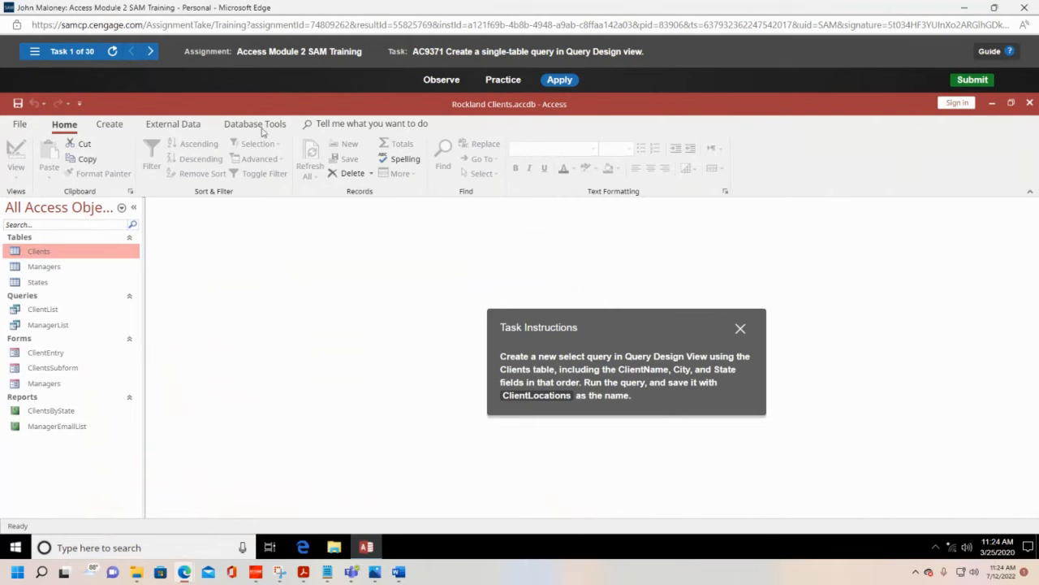
pyautogui.click(109, 124)
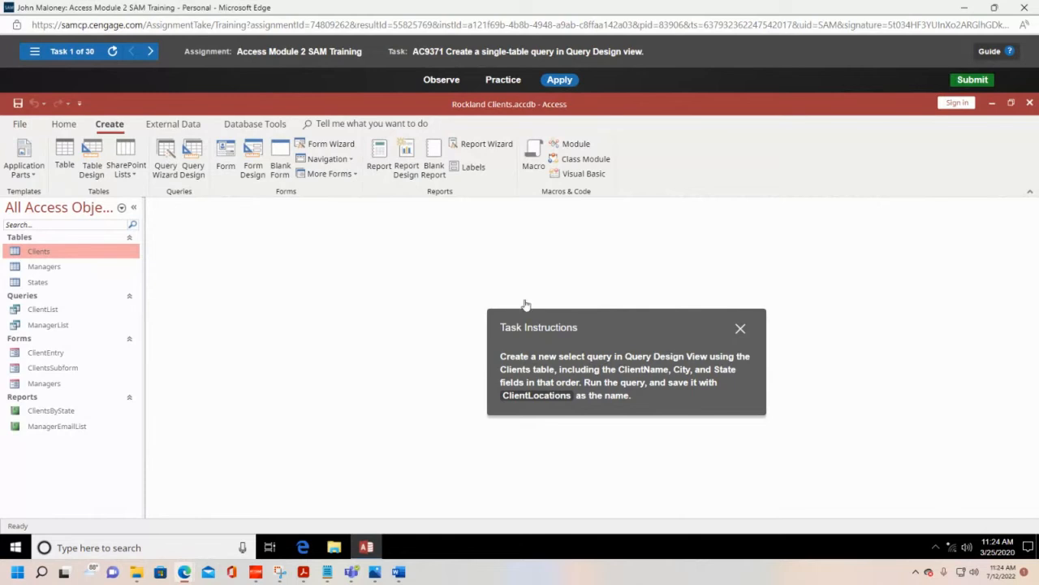
pyautogui.click(192, 168)
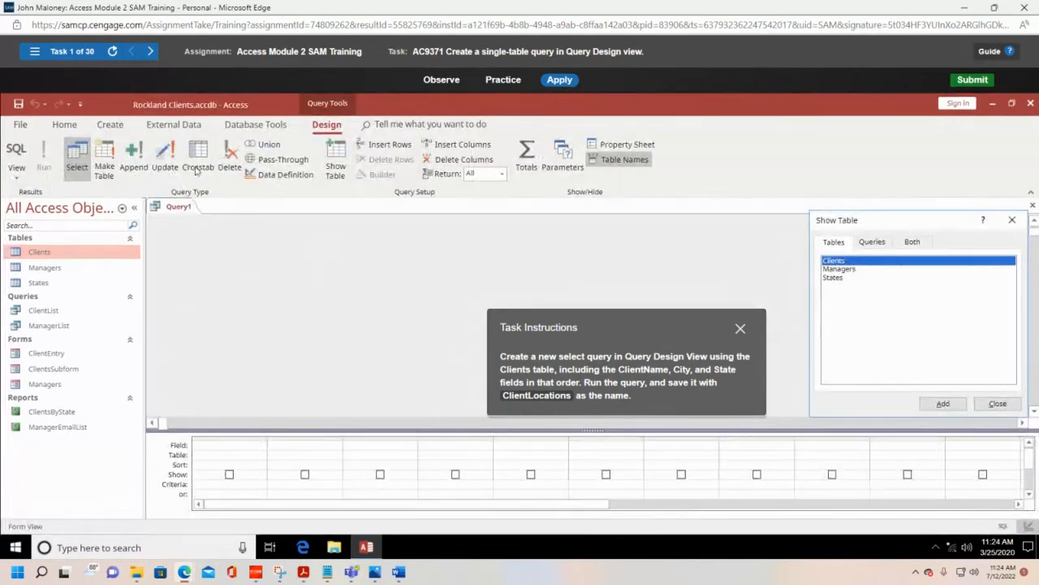
pyautogui.moveTo(657, 323); pyautogui.dragTo(470, 87)
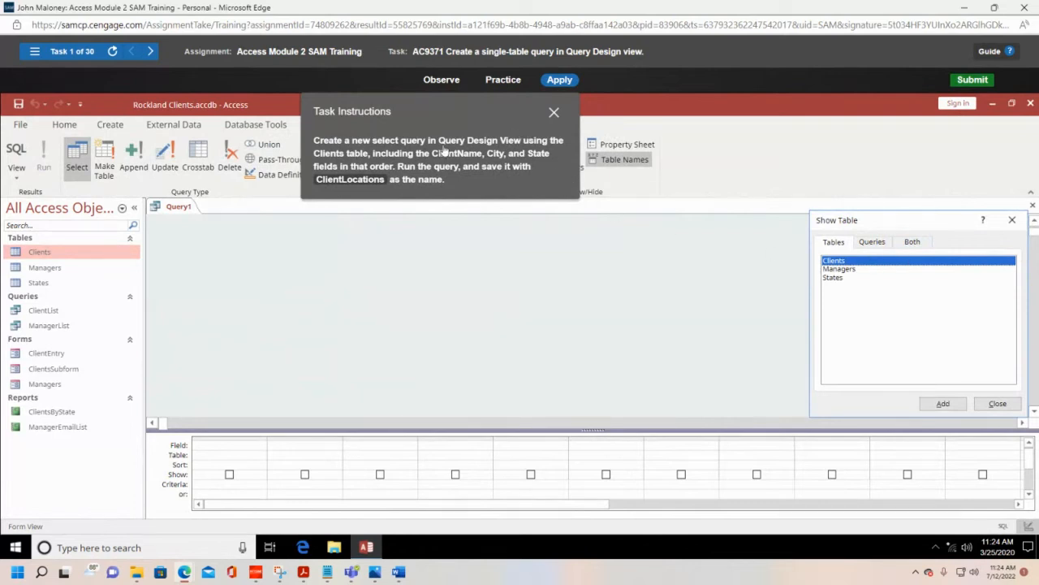
pyautogui.doubleClick(856, 262)
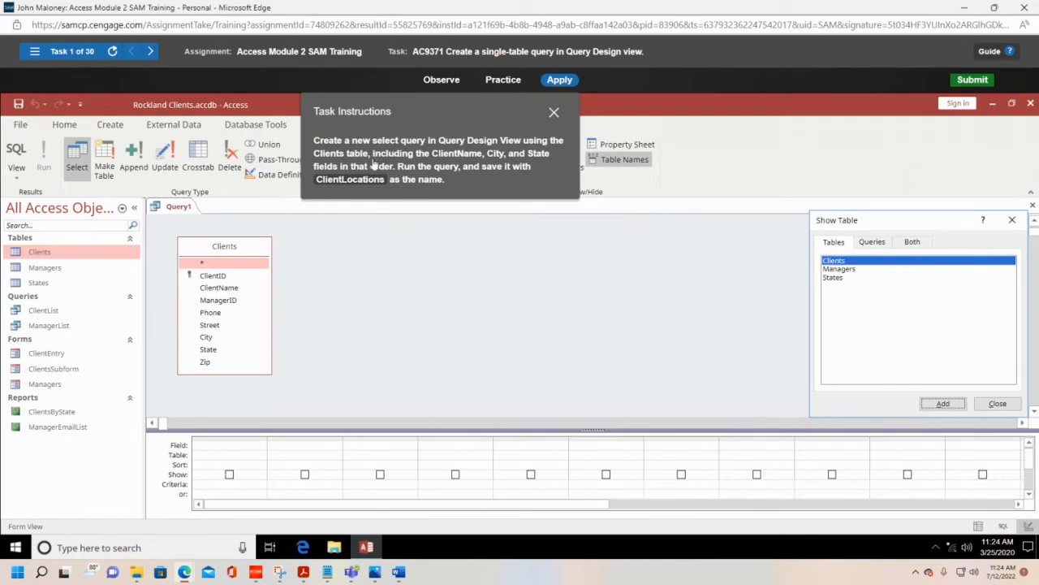
pyautogui.click(997, 404)
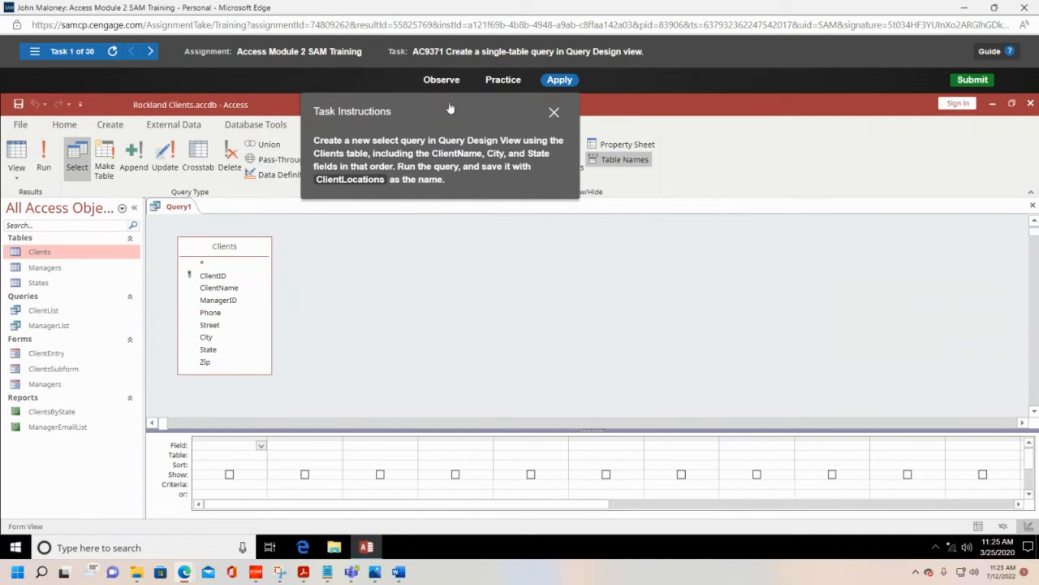
# Step: Add the ClientName, City and State fields of the Clients table to the query in that order and run it
pyautogui.moveTo(456, 112); pyautogui.dragTo(485, 240)
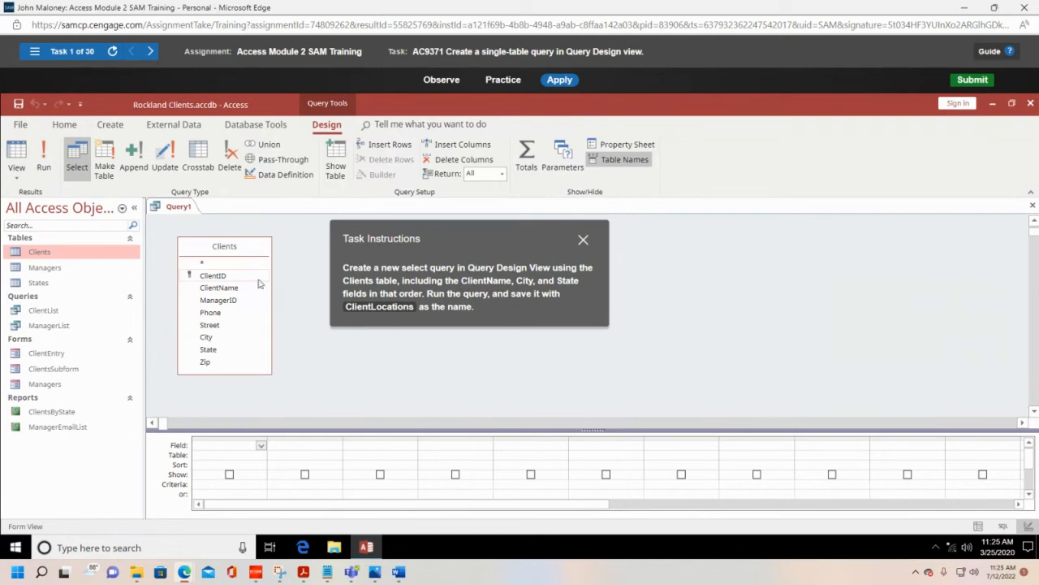
pyautogui.doubleClick(220, 287)
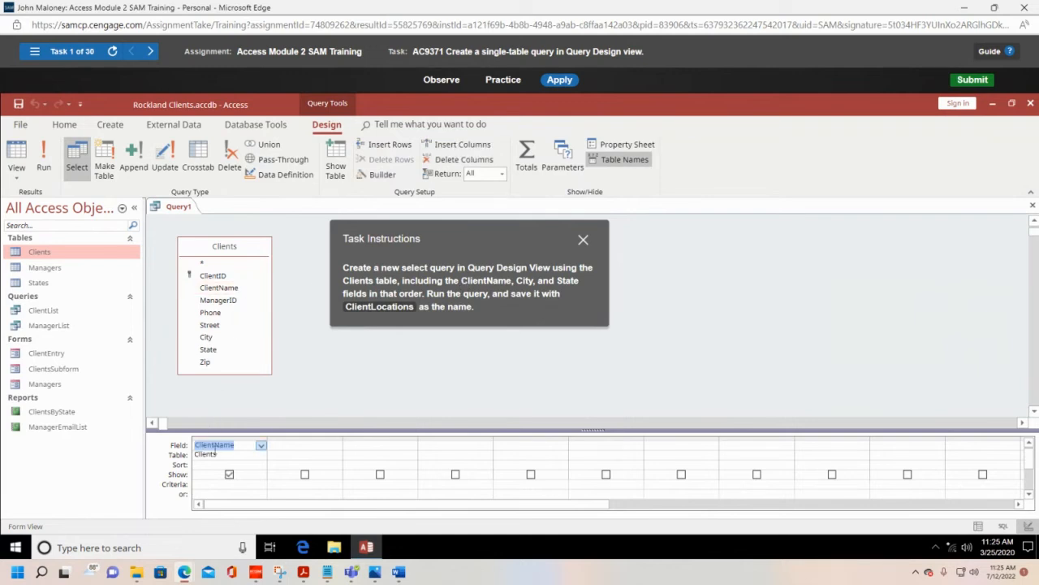
pyautogui.doubleClick(215, 343)
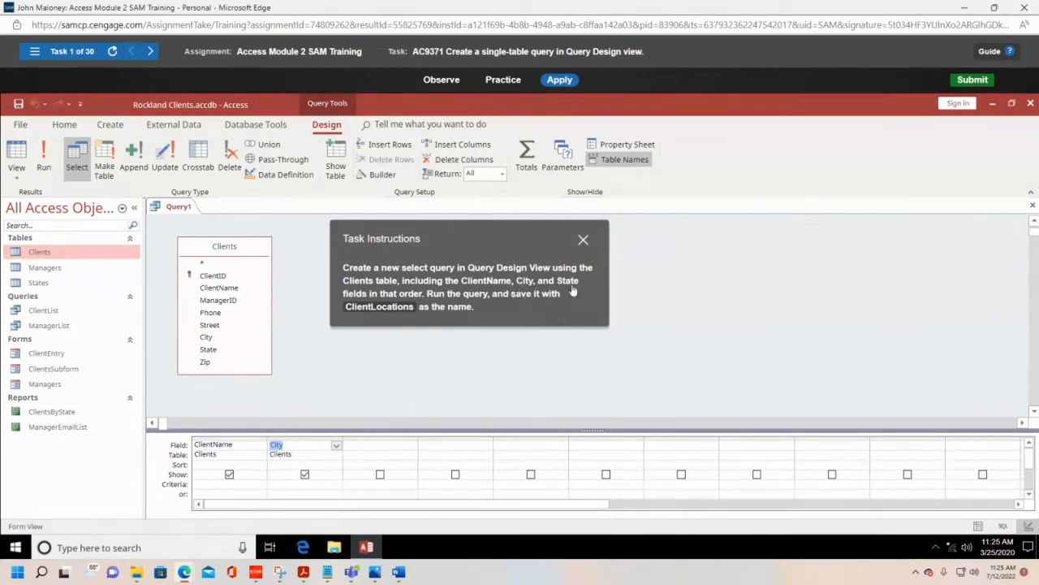
pyautogui.doubleClick(214, 349)
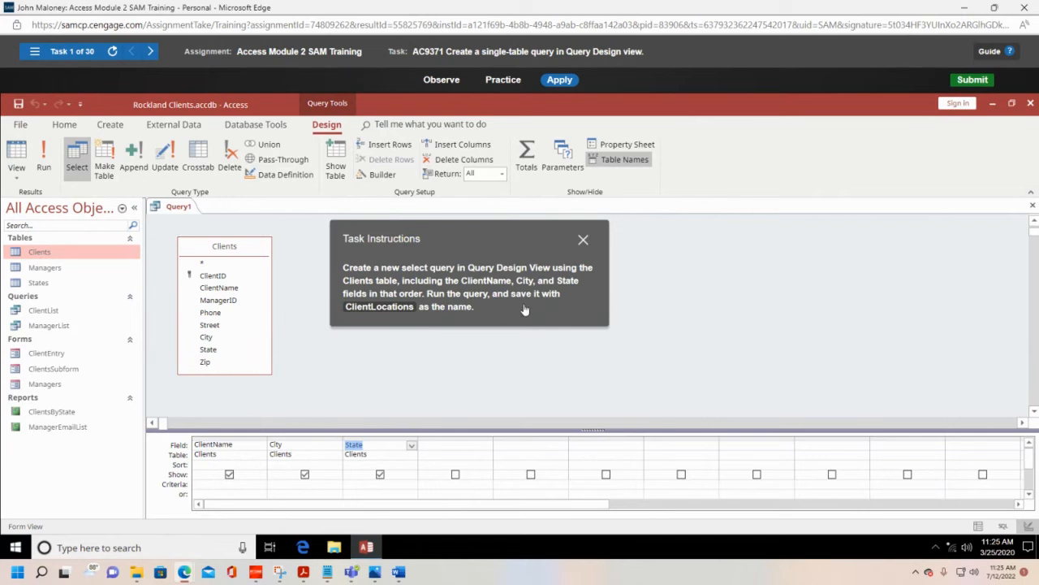
pyautogui.click(45, 166)
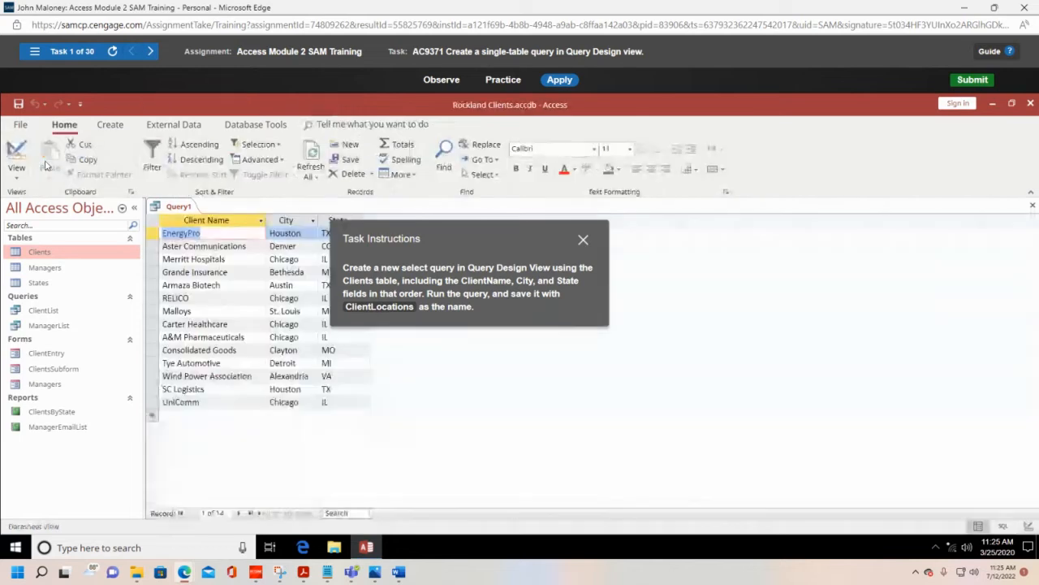
pyautogui.moveTo(445, 230); pyautogui.dragTo(597, 211)
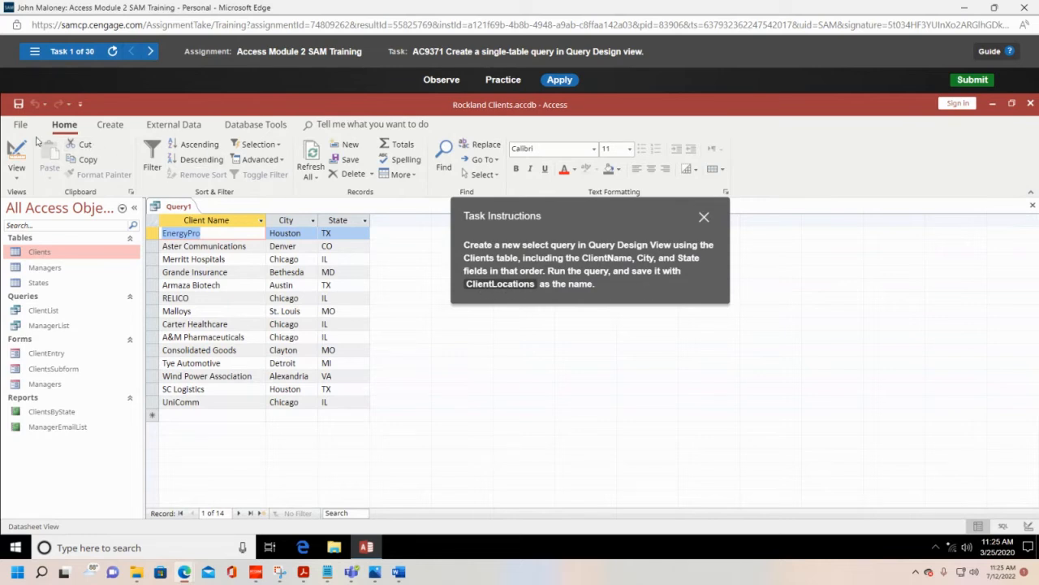
# Step: Save the new query with the name ClientLocations
pyautogui.click(18, 105)
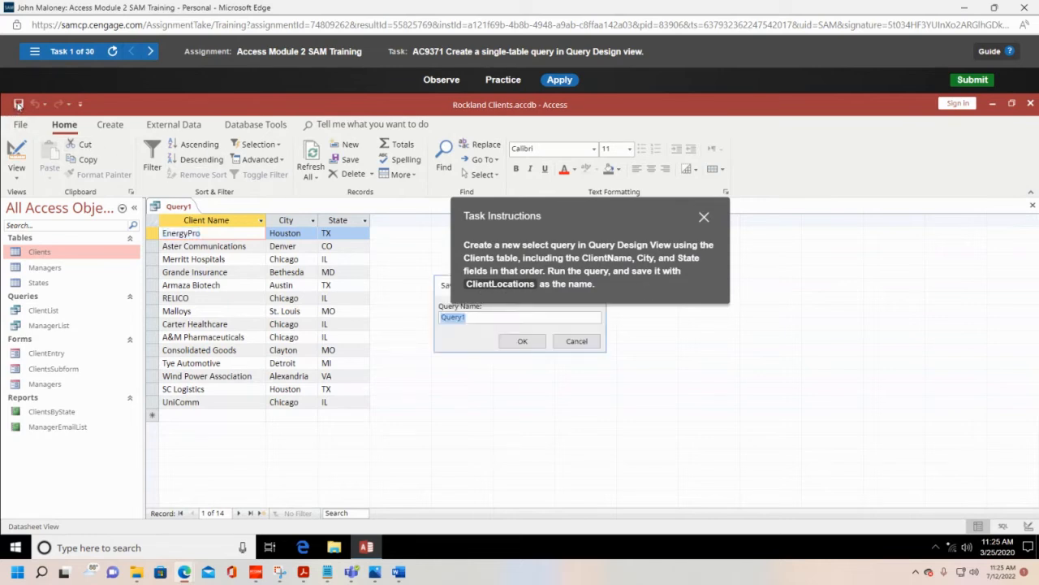
pyautogui.moveTo(591, 227); pyautogui.dragTo(788, 250)
pyautogui.doubleClick(487, 319)
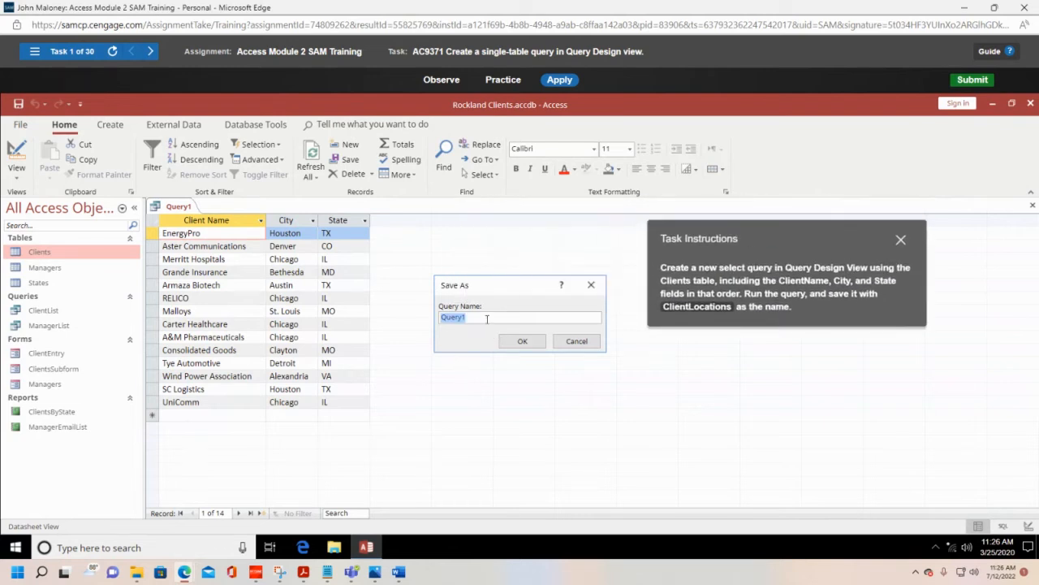
pyautogui.click(487, 318)
pyautogui.doubleClick(483, 317)
pyautogui.write('ClientLocations')
pyautogui.click(524, 344)
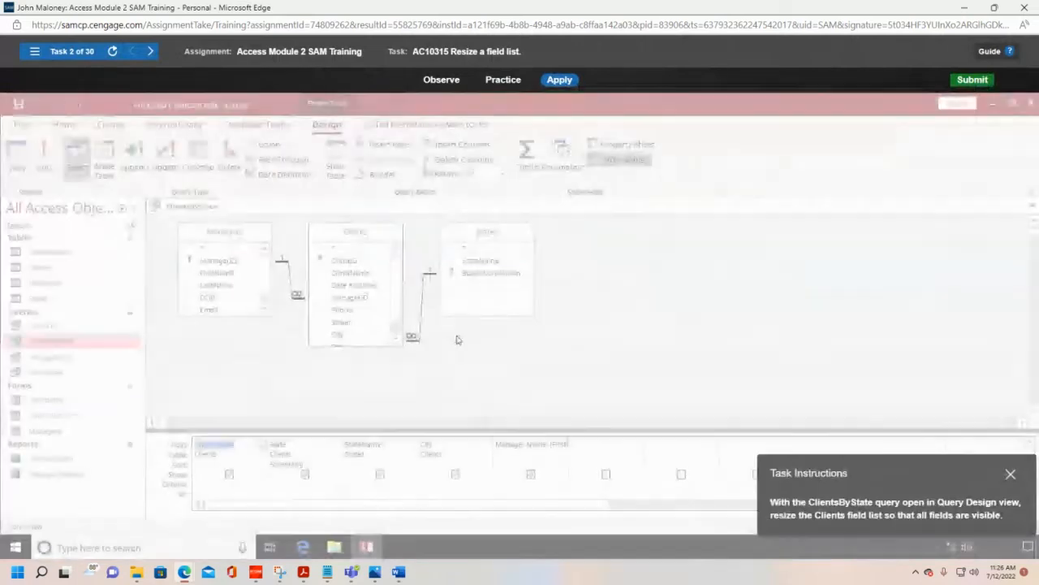
# Step: Lengthen the Clients field list in the ClientsByState query design so that all its fields fit
pyautogui.moveTo(907, 467); pyautogui.dragTo(759, 255)
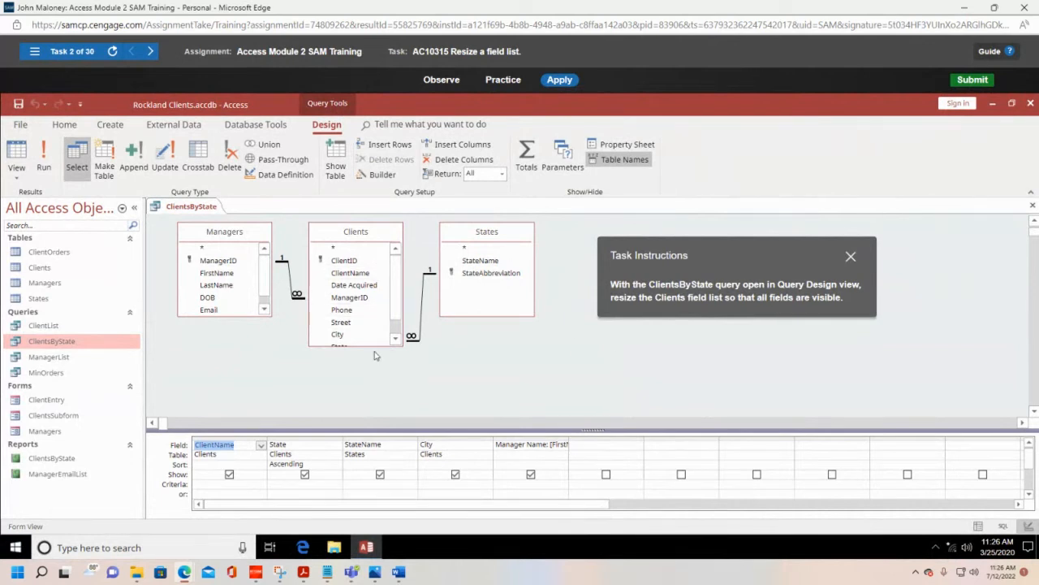
pyautogui.moveTo(373, 342); pyautogui.dragTo(373, 383)
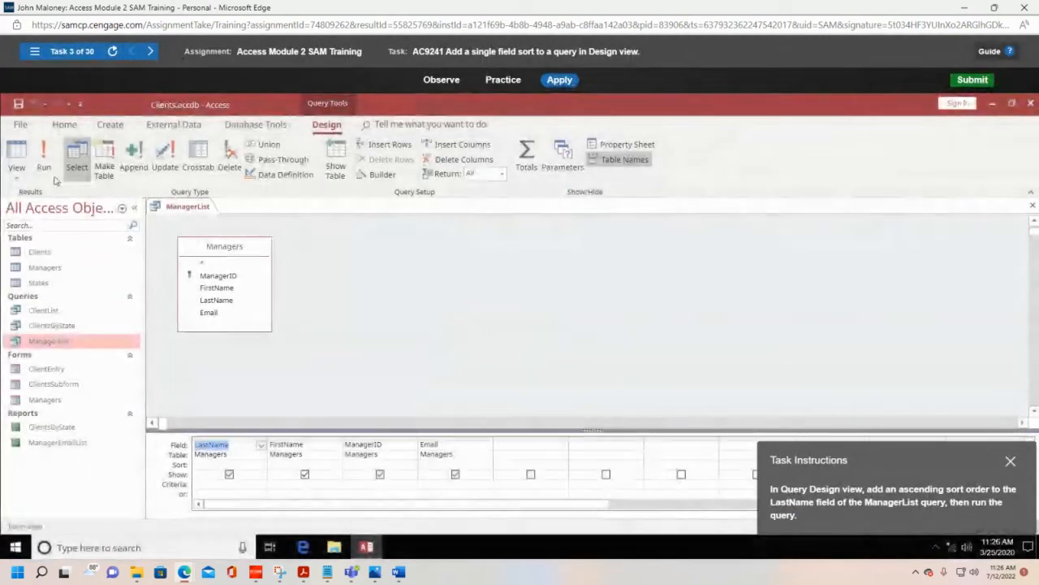
# Step: Reopen task 2, Resize a field list, and extend the Clients field list downward again to show every field
pyautogui.click(35, 51)
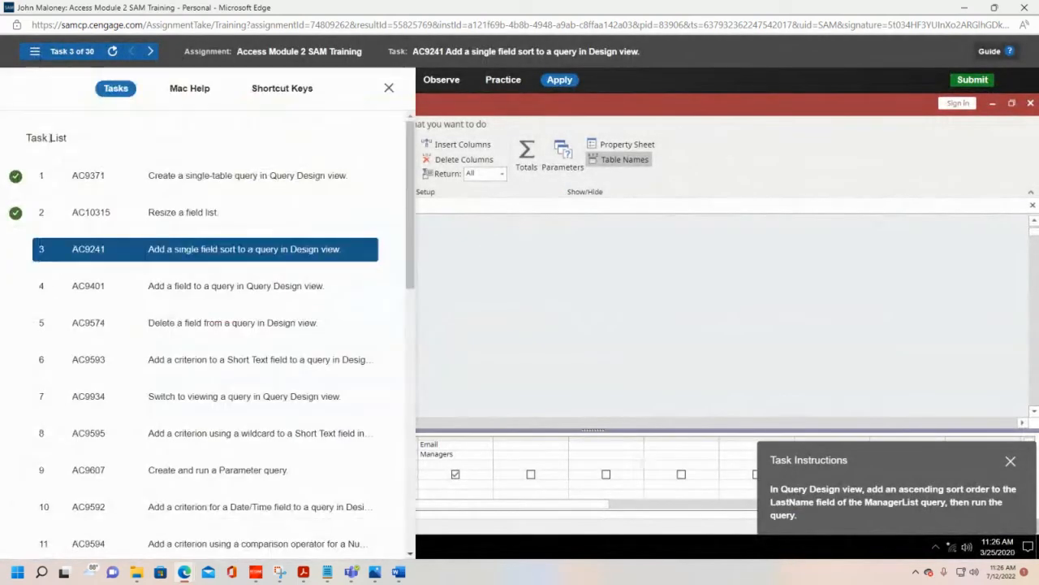
pyautogui.click(167, 213)
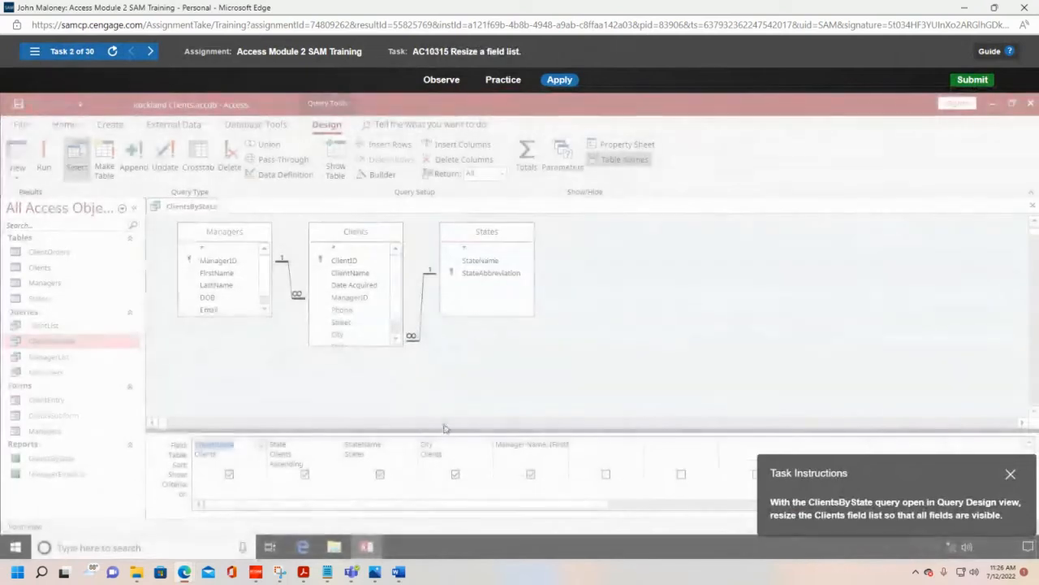
pyautogui.moveTo(881, 451); pyautogui.dragTo(753, 245)
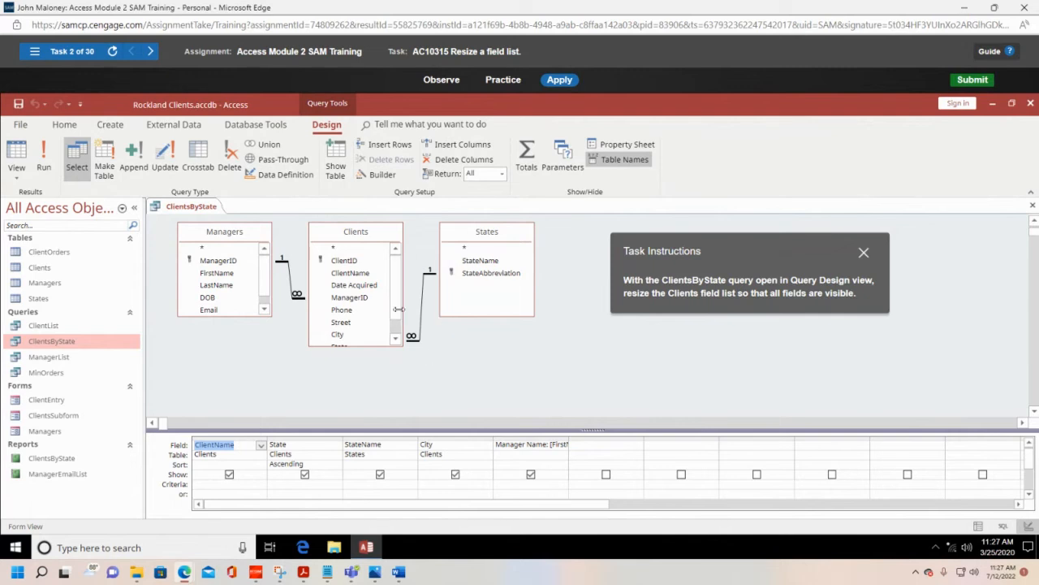
pyautogui.scroll(-2, 399, 305)
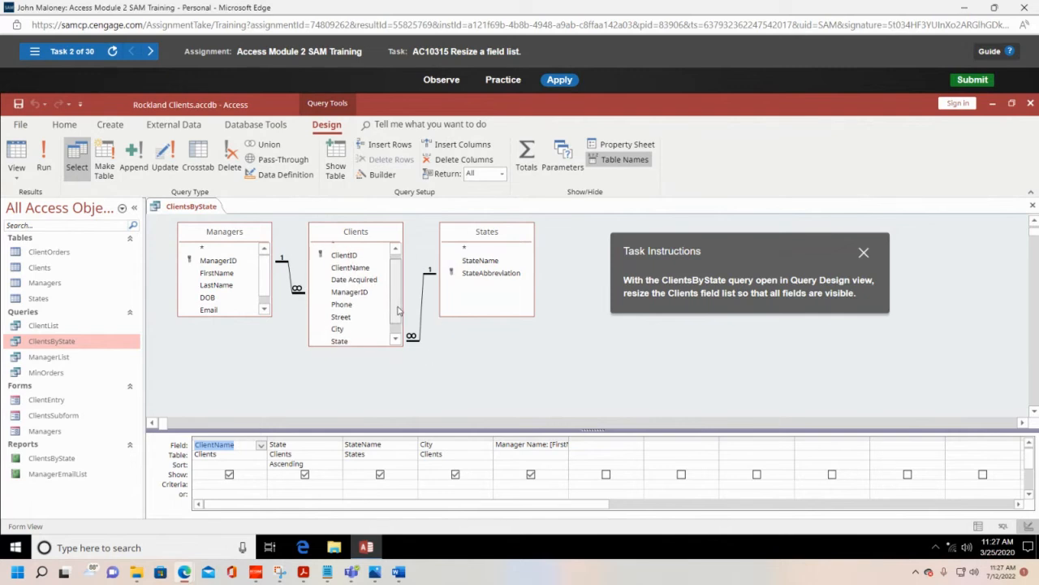
pyautogui.moveTo(398, 305)
pyautogui.mouseDown()
pyautogui.moveTo(399, 324)
pyautogui.moveTo(405, 294)
pyautogui.mouseUp()
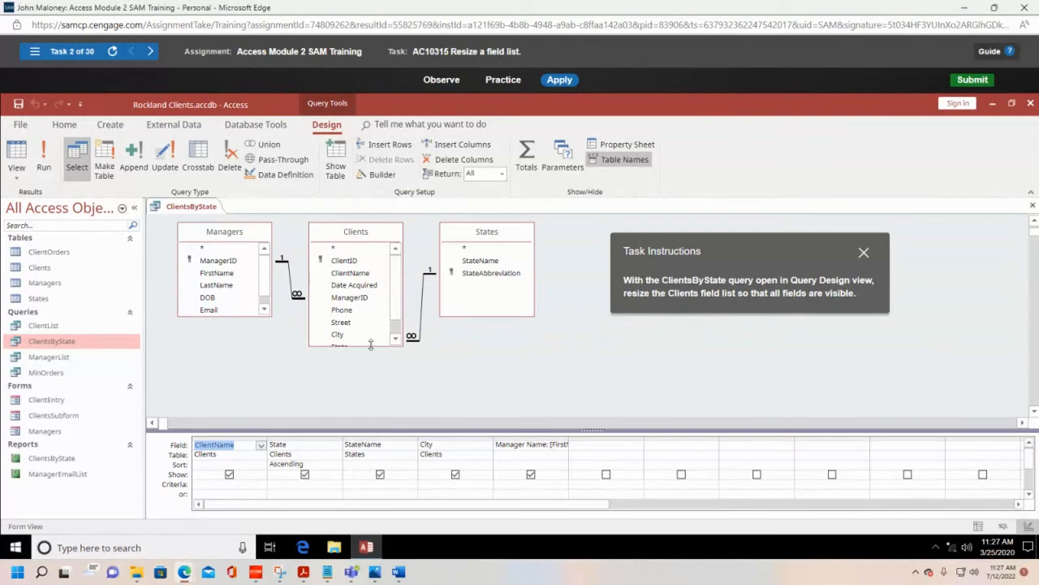
pyautogui.moveTo(370, 345); pyautogui.dragTo(373, 383)
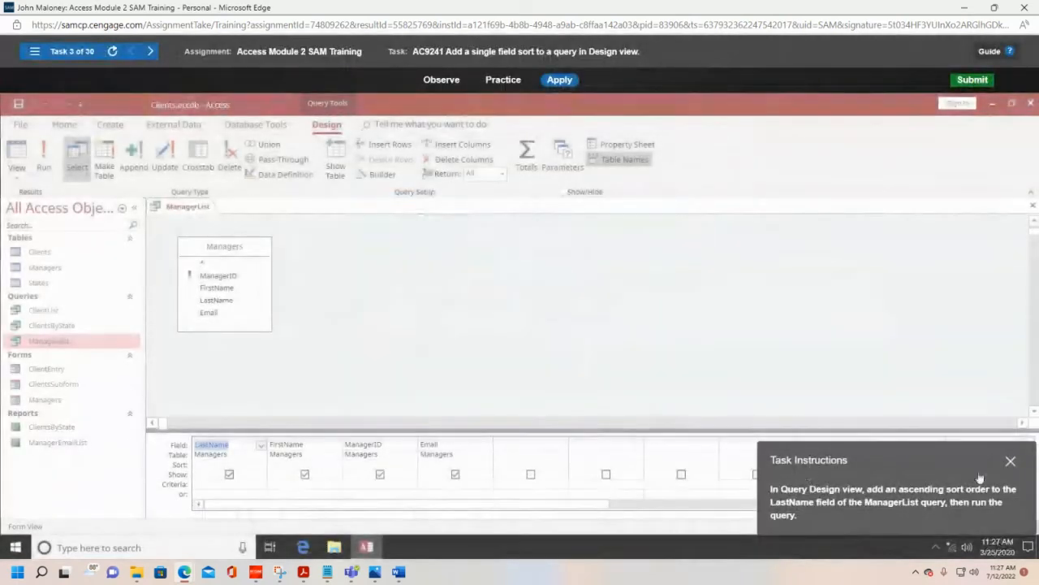
# Step: Set an ascending sort on the LastName field of the ManagerList query and run the query
pyautogui.moveTo(757, 365); pyautogui.dragTo(577, 244)
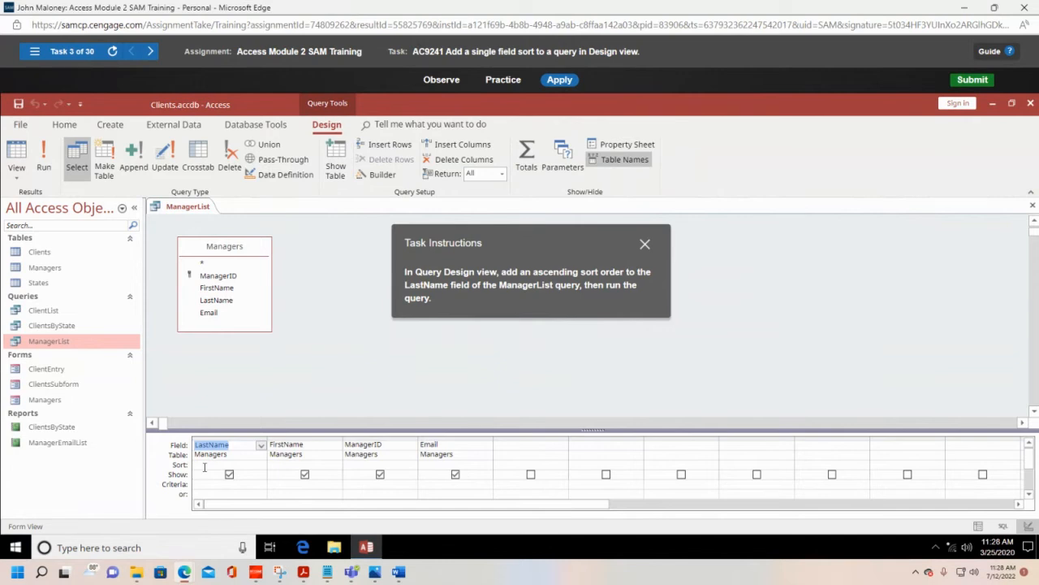
pyautogui.click(205, 465)
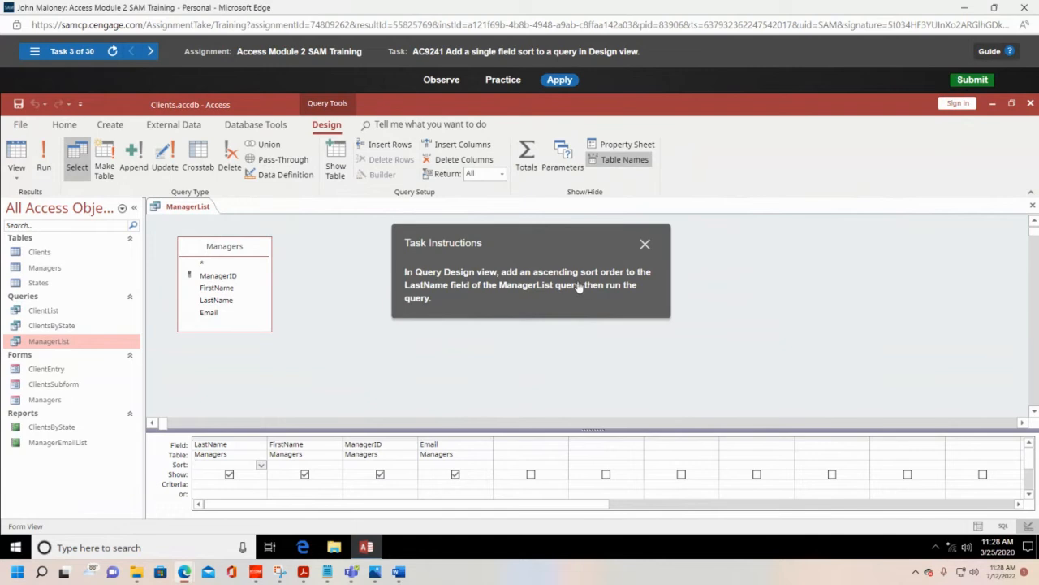
pyautogui.click(261, 466)
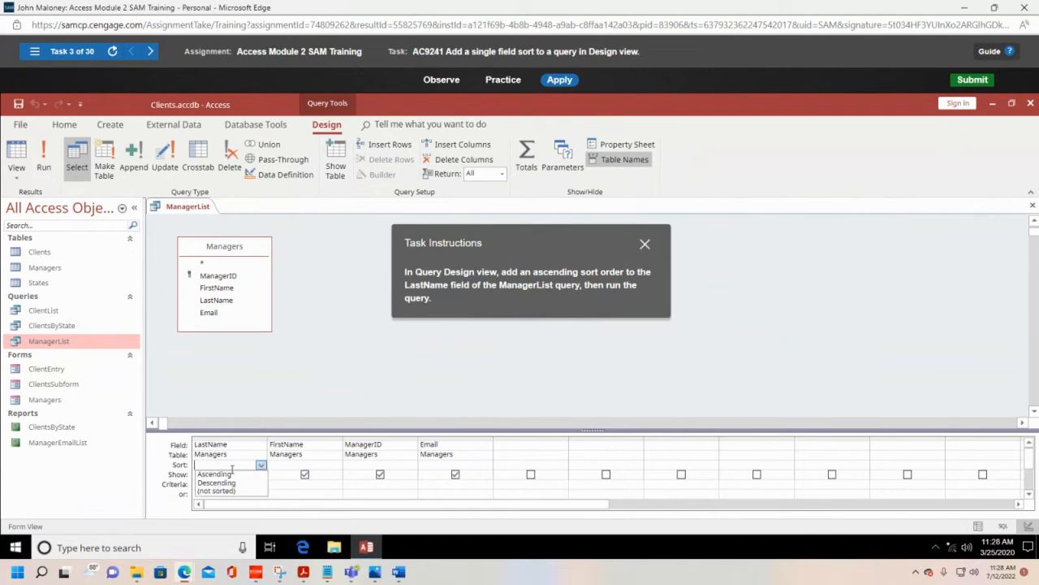
pyautogui.click(232, 473)
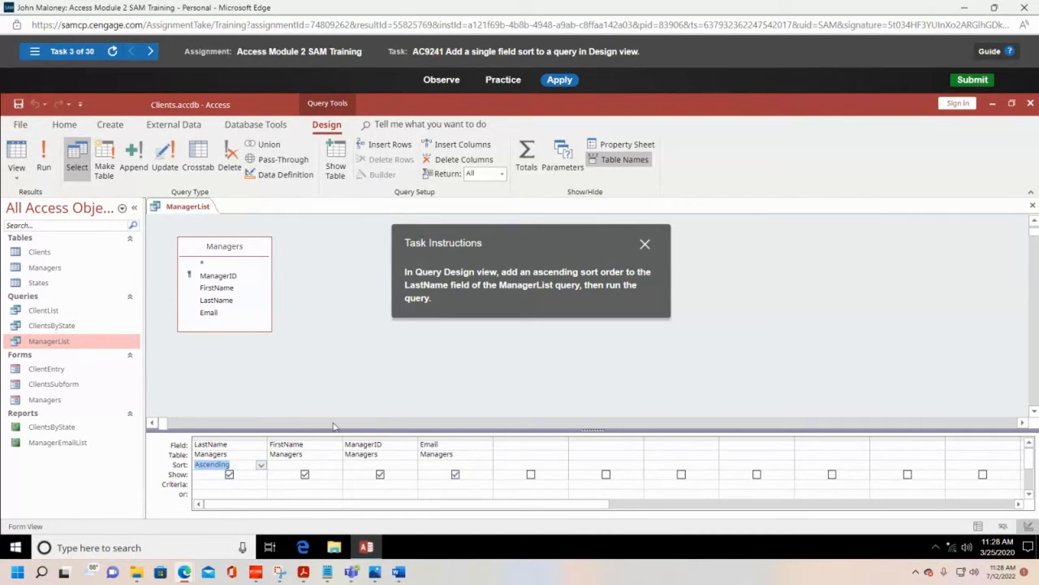
pyautogui.click(45, 155)
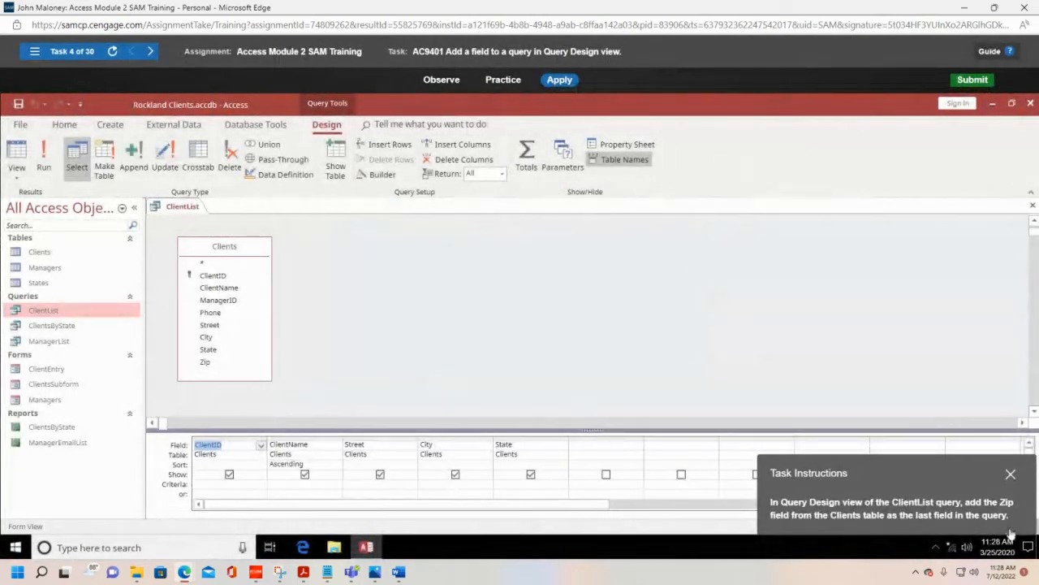
# Step: Add the Zip field from the Clients table as the last field of the ClientList query
pyautogui.moveTo(922, 475); pyautogui.dragTo(668, 278)
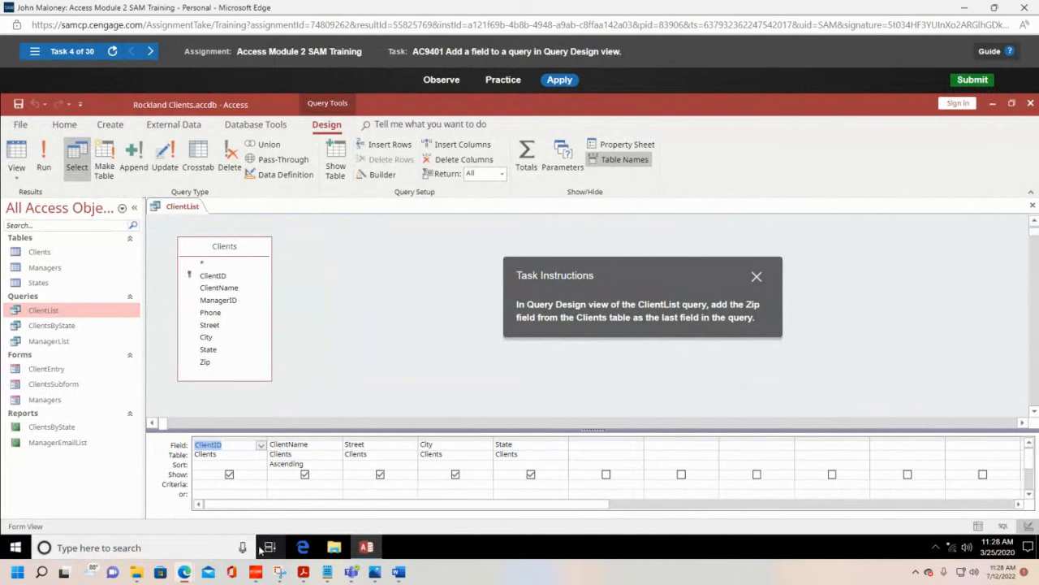
pyautogui.click(15, 184)
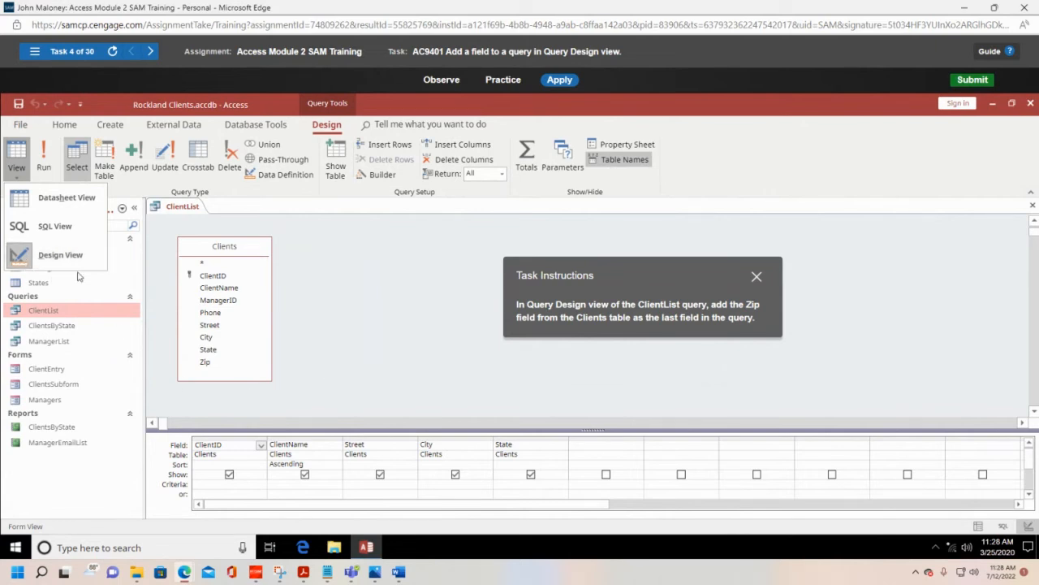
pyautogui.click(358, 252)
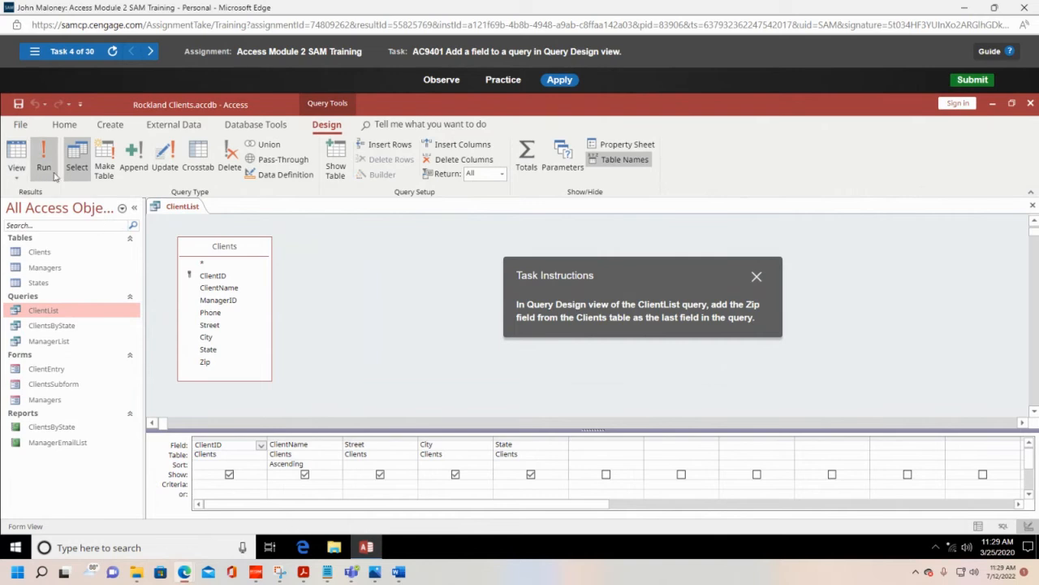
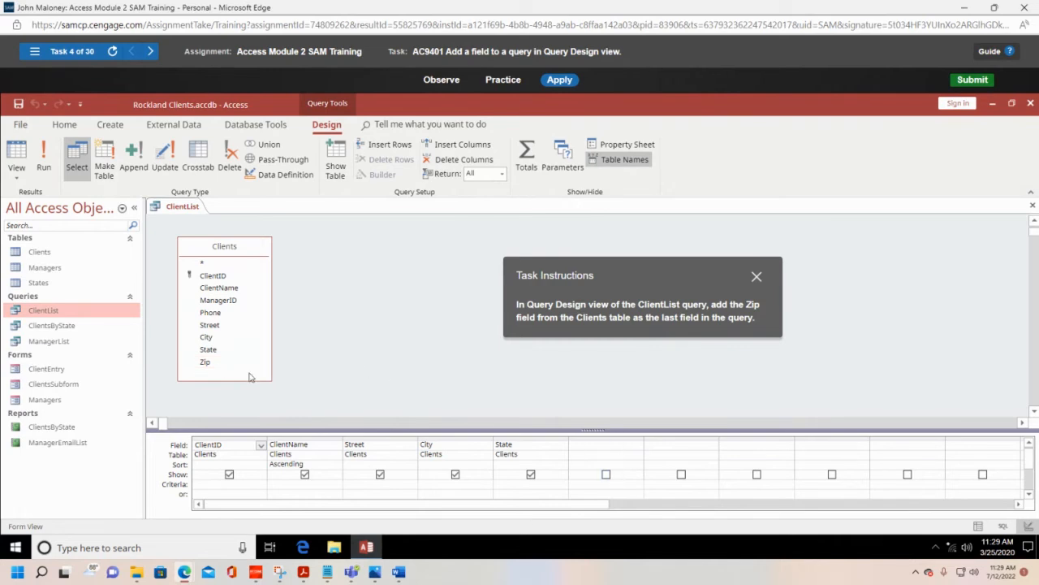
# Step: Place the Zip field from the Clients field list directly after State in the ClientList query design
pyautogui.click(207, 364)
pyautogui.doubleClick(242, 365)
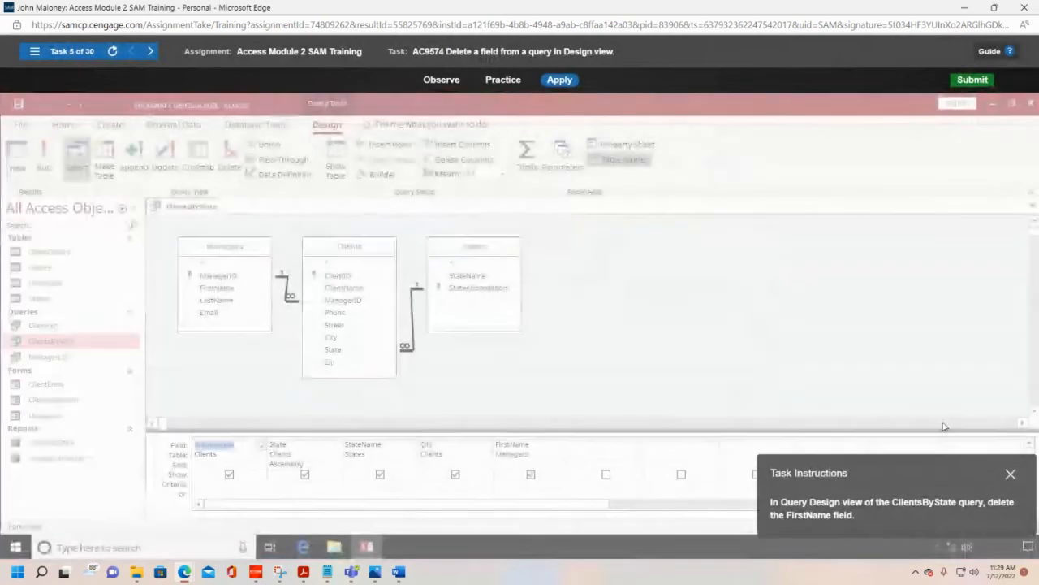
# Step: Delete the FirstName field from the ClientsByState query design
pyautogui.moveTo(931, 476); pyautogui.dragTo(768, 274)
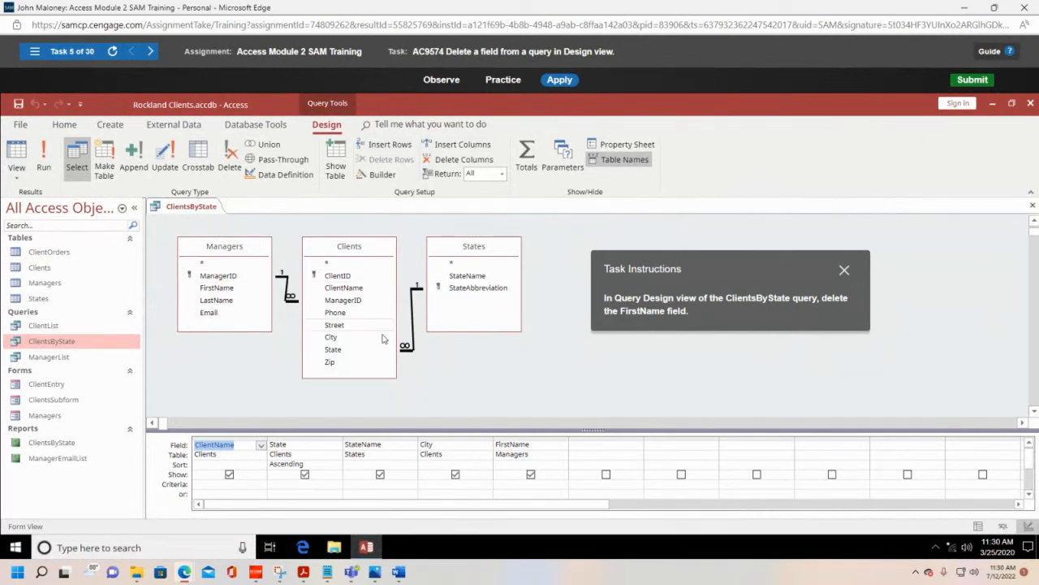
pyautogui.click(16, 175)
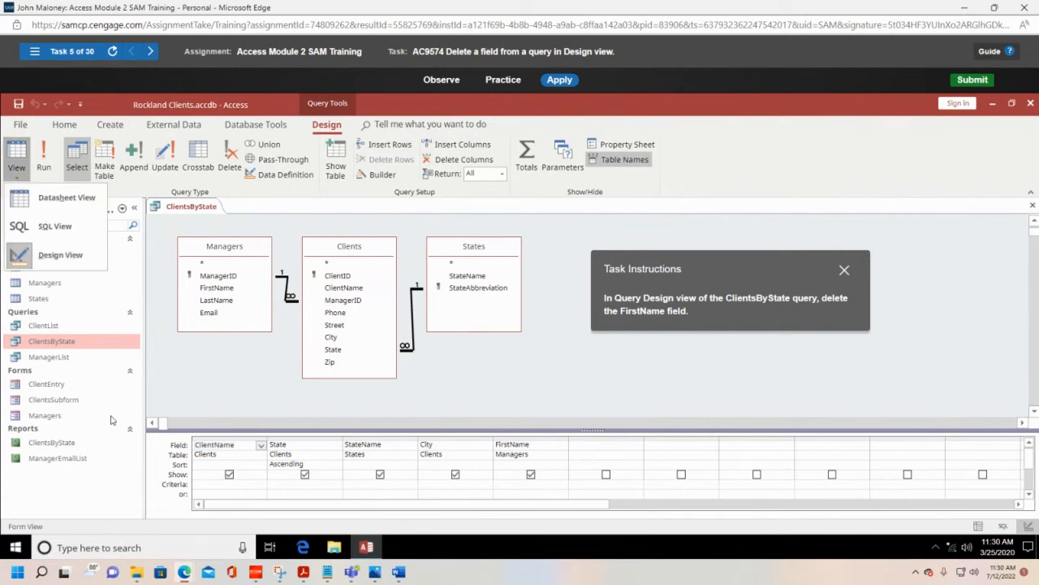
pyautogui.click(76, 177)
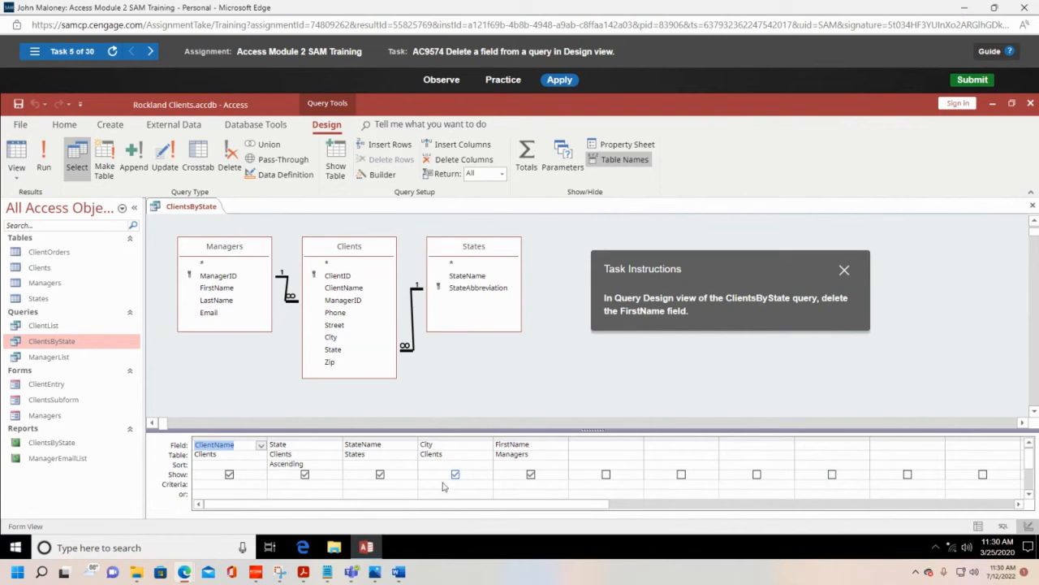
pyautogui.click(539, 445)
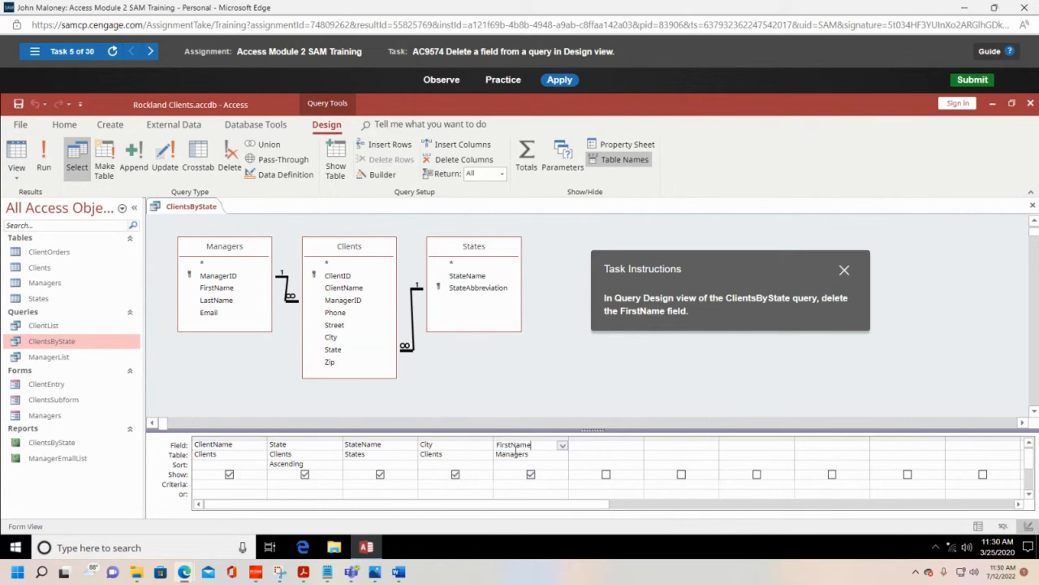
pyautogui.click(465, 160)
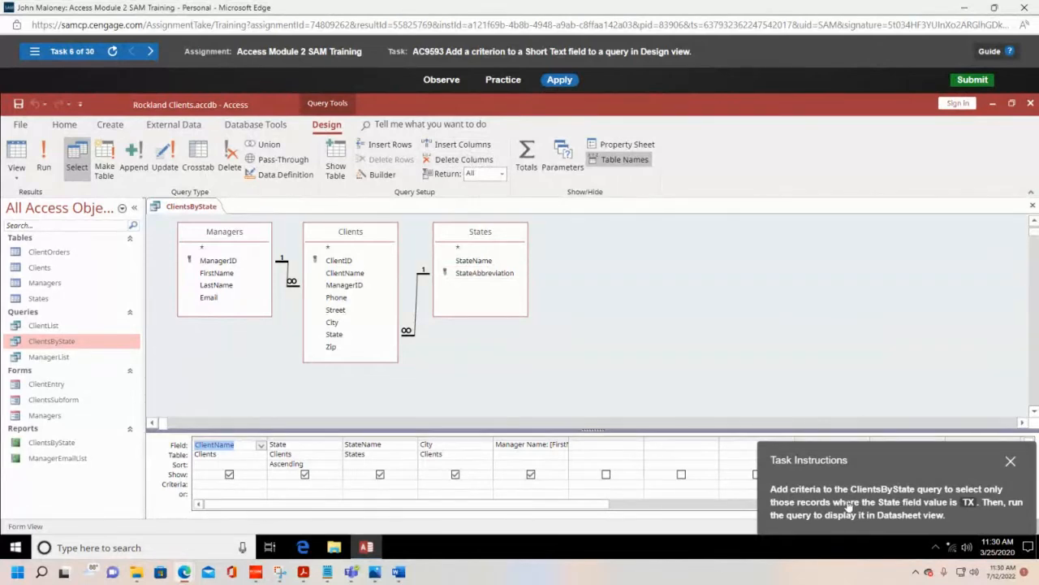
# Step: Add the criterion TX to the State field of the ClientsByState query and run the query
pyautogui.moveTo(907, 462); pyautogui.dragTo(696, 288)
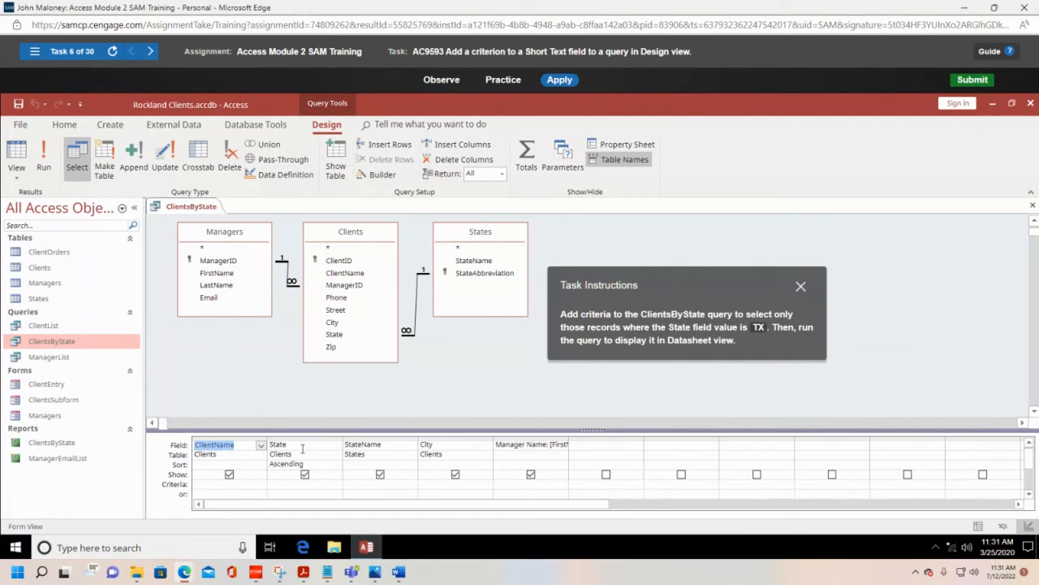
pyautogui.click(293, 483)
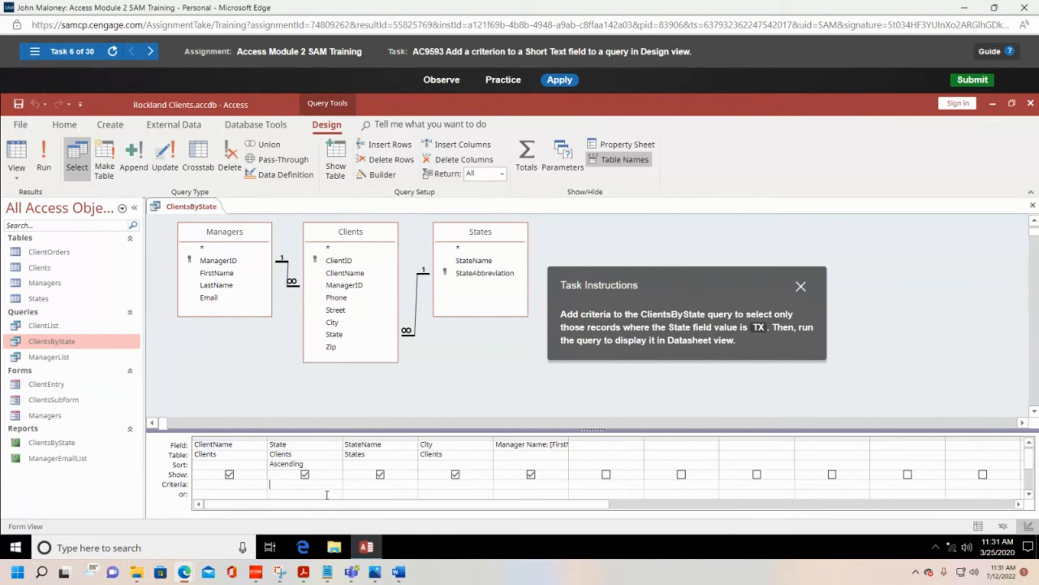
pyautogui.write('TX')
pyautogui.click(45, 162)
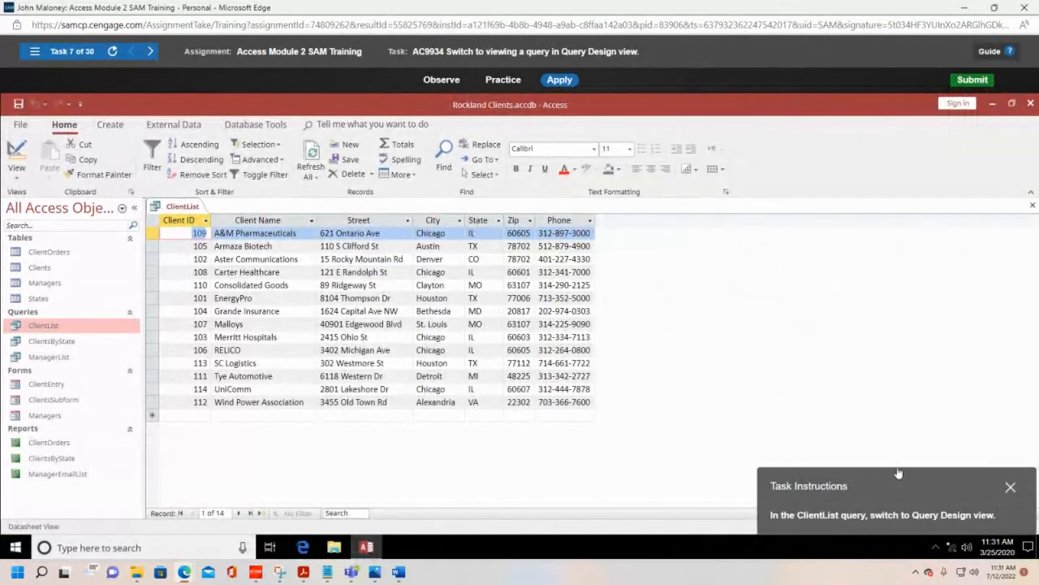
# Step: Switch the ClientList query from Datasheet view to Design view
pyautogui.moveTo(898, 474); pyautogui.dragTo(763, 247)
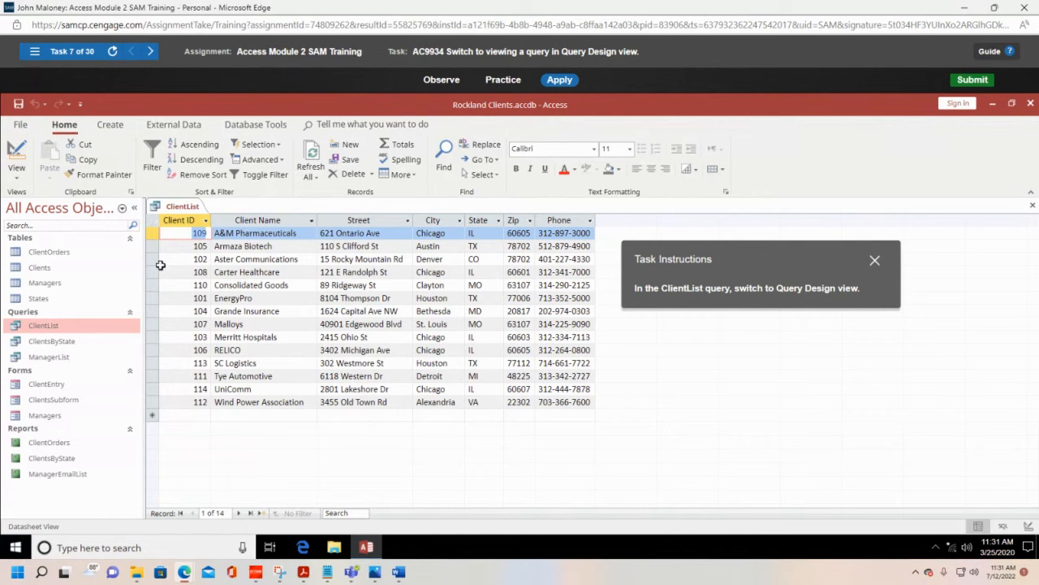
pyautogui.rightClick(188, 209)
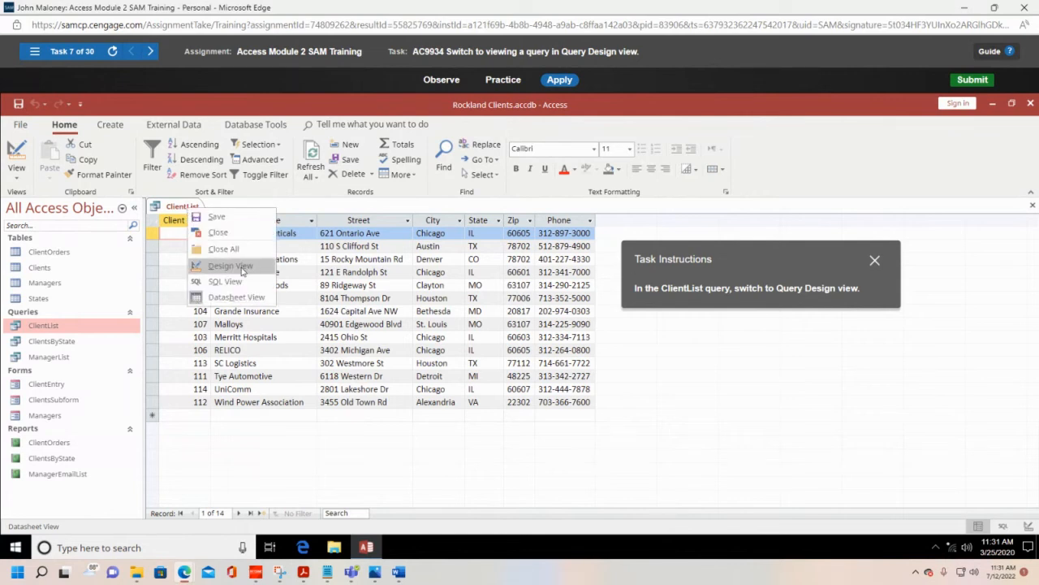
pyautogui.click(16, 181)
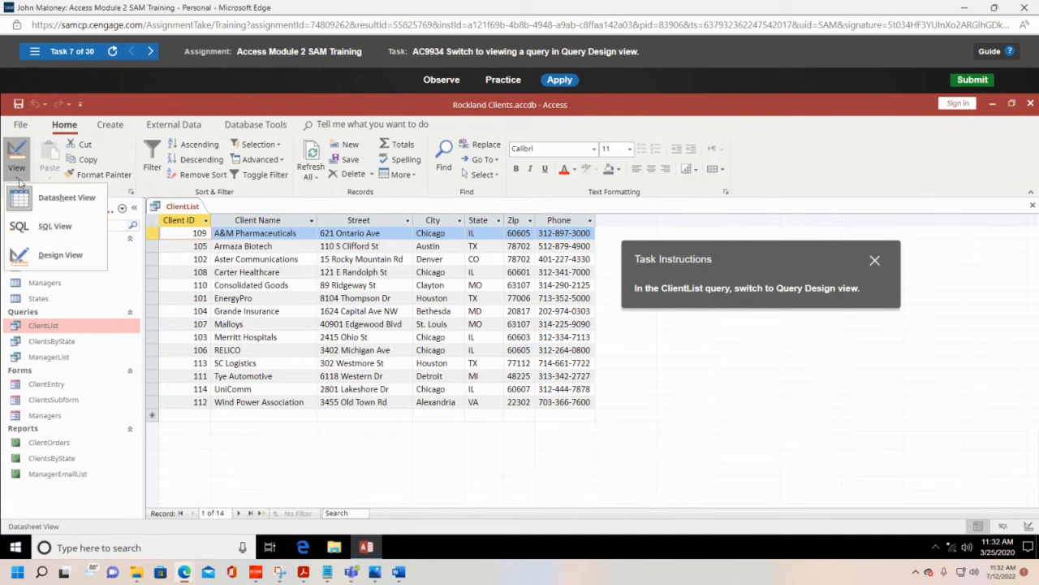
pyautogui.click(41, 258)
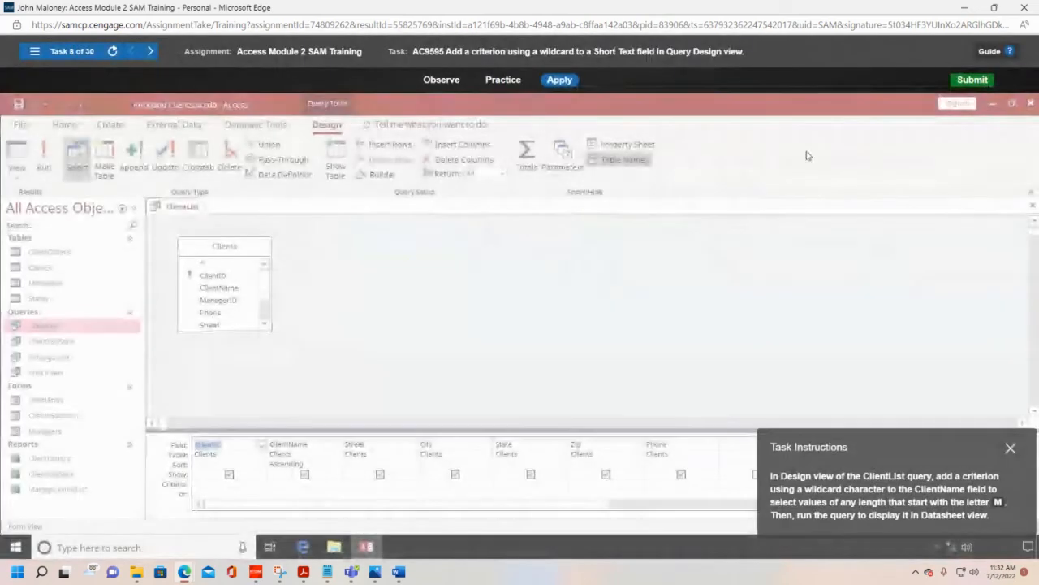
# Step: Lengthen the Clients field list in the ClientList query design so that all its fields fit
pyautogui.moveTo(906, 452); pyautogui.dragTo(466, 239)
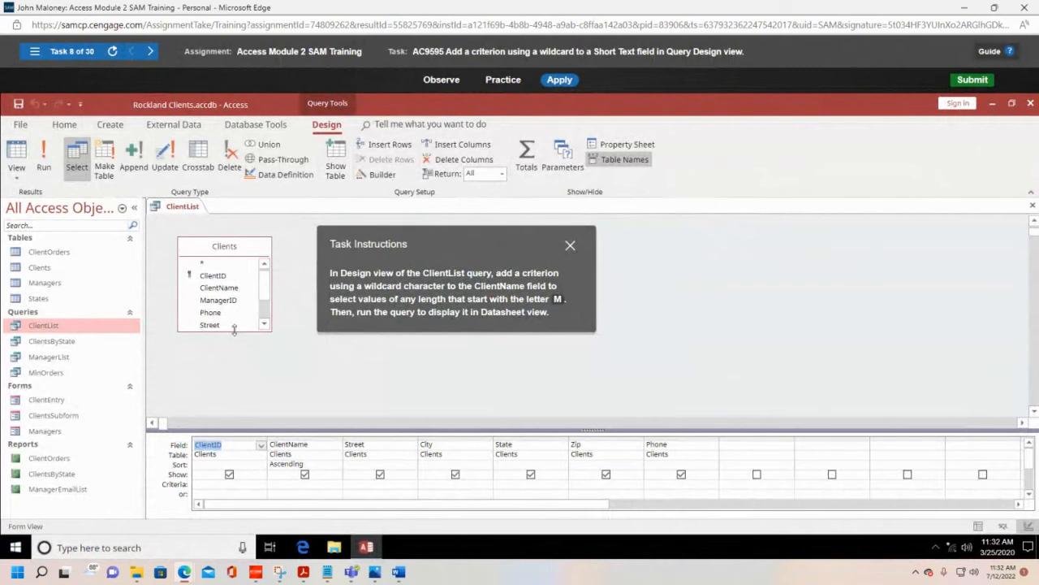
pyautogui.moveTo(234, 328); pyautogui.dragTo(238, 376)
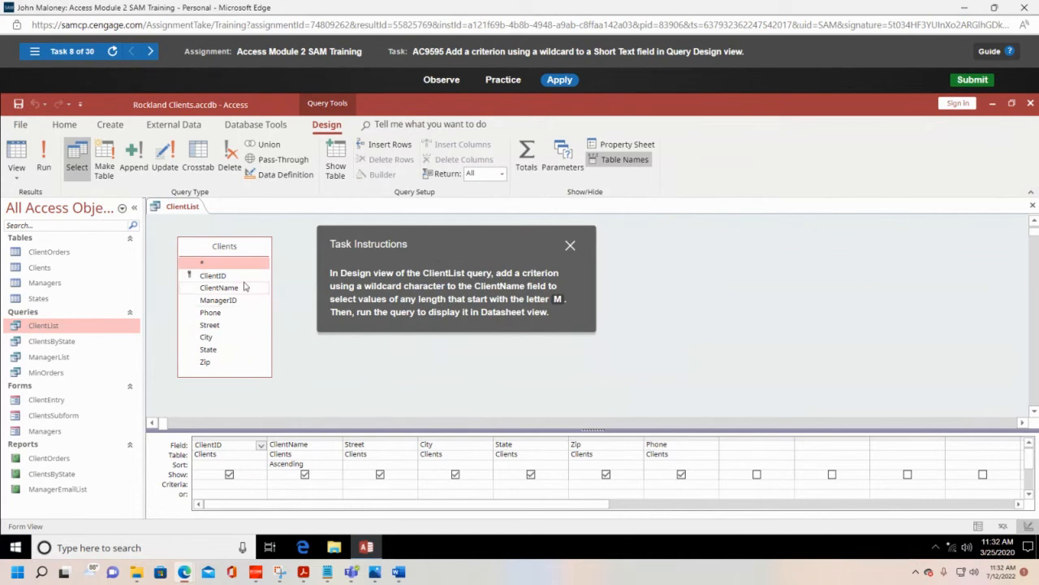
pyautogui.click(16, 177)
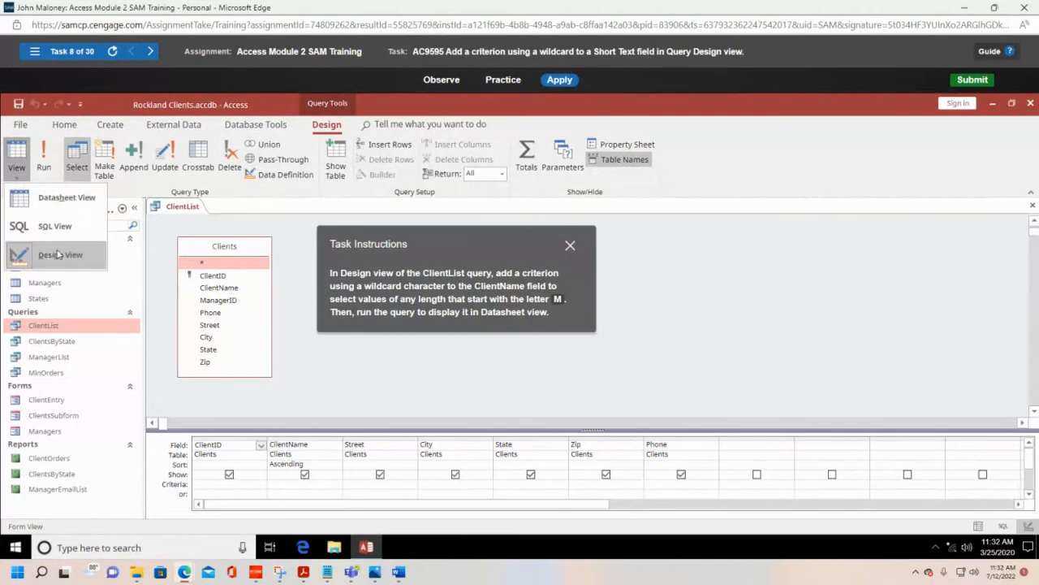
pyautogui.click(23, 177)
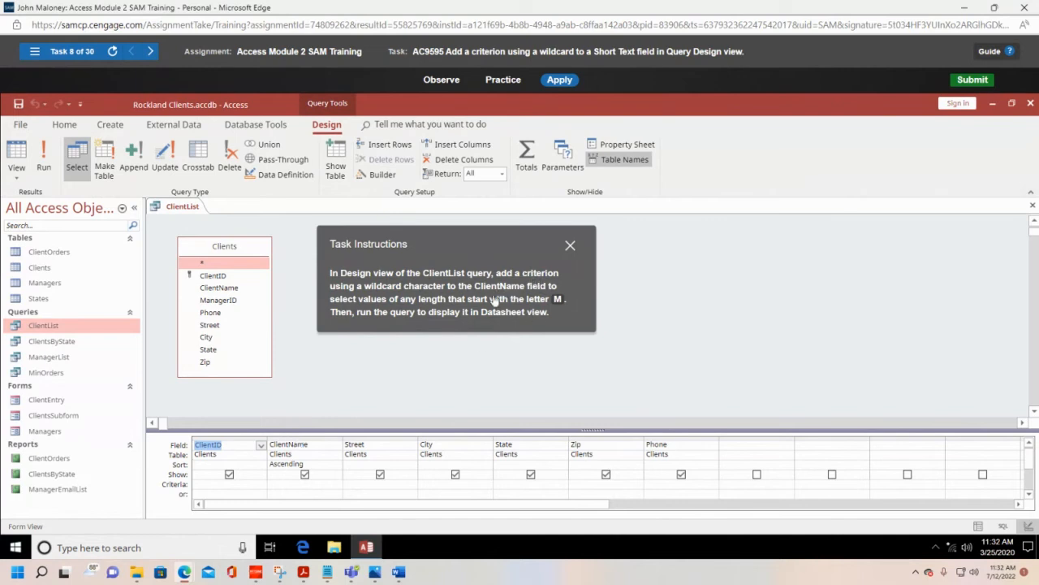
# Step: Add the wildcard criterion M* to the ClientName field of the ClientList query and run the query
pyautogui.click(303, 485)
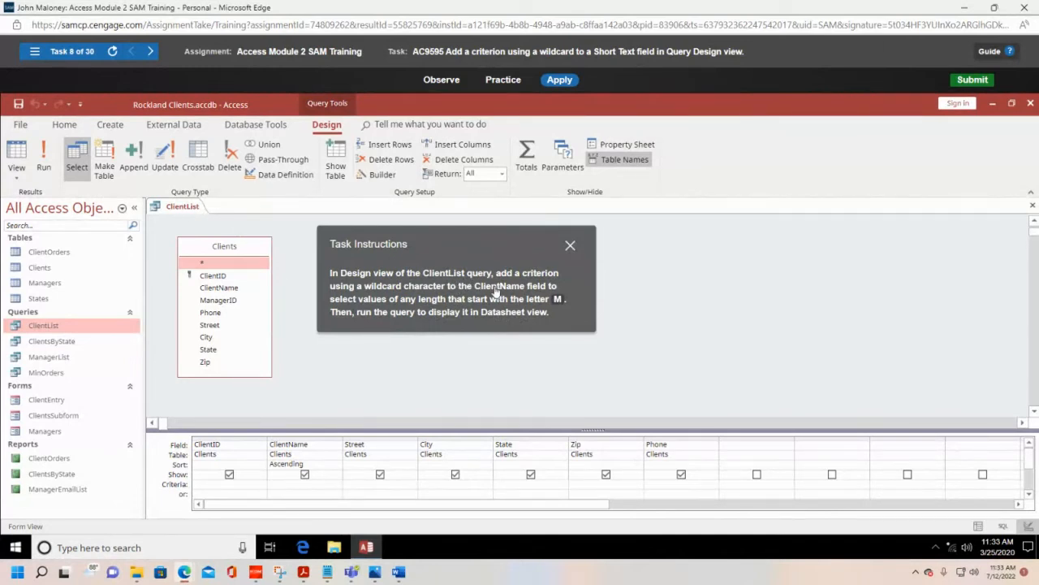
pyautogui.click(271, 484)
pyautogui.write('M')
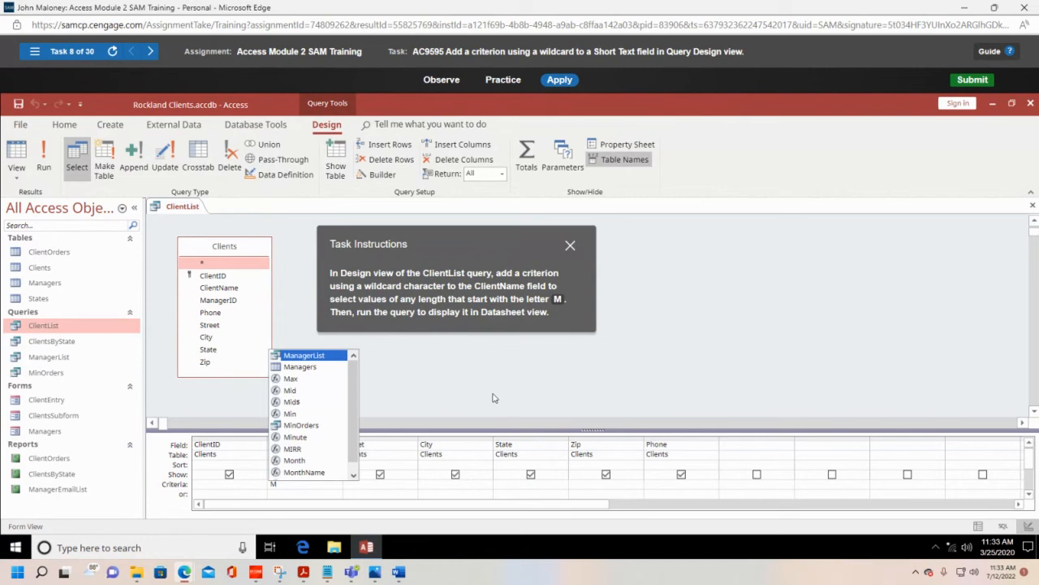
pyautogui.write('*')
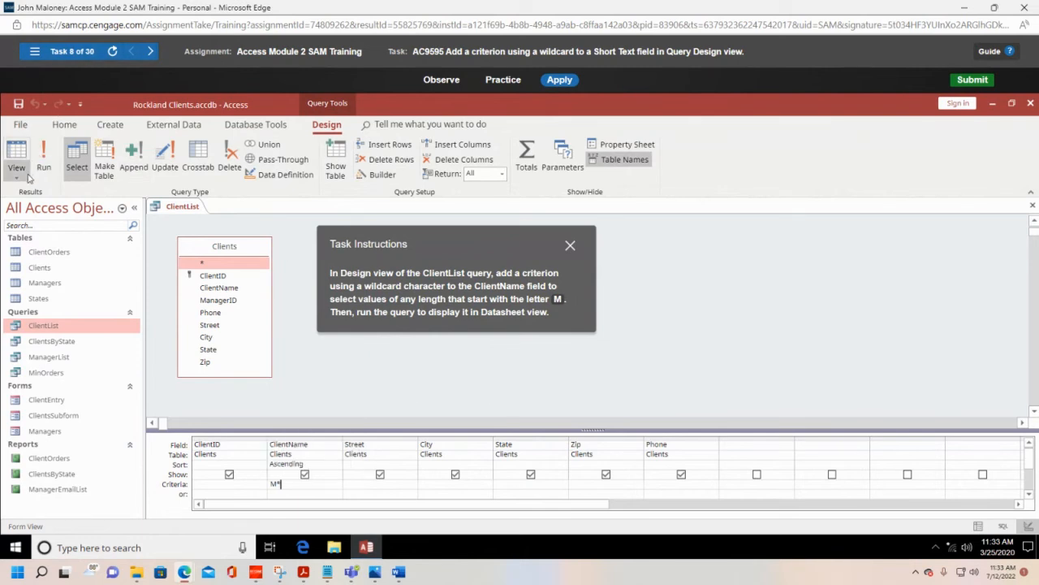
pyautogui.click(45, 155)
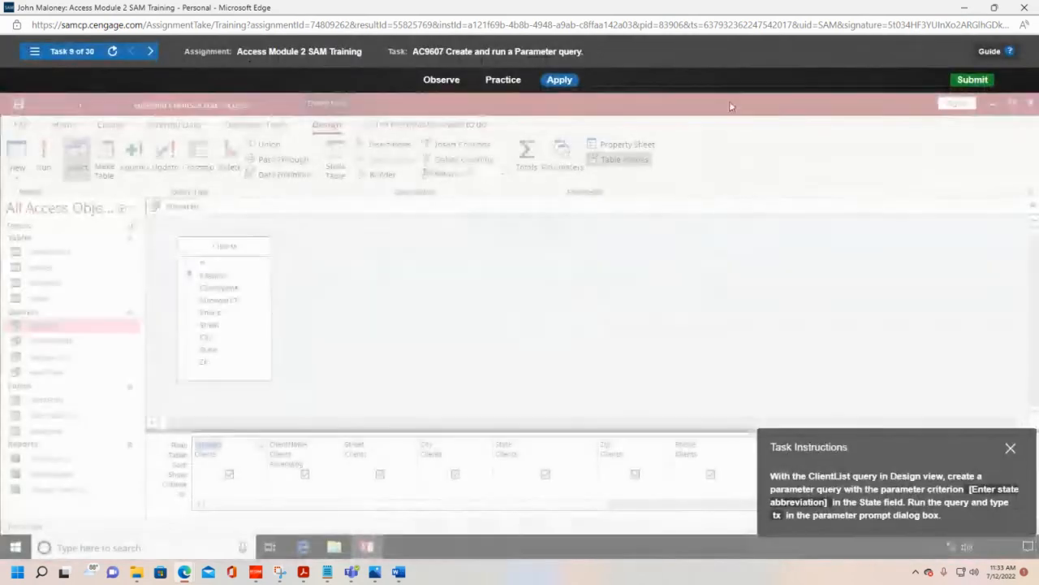
# Step: Close the Access Module 2 SAM Training and start the Access Module 3 SAM Training in a maximized window
pyautogui.click(1027, 8)
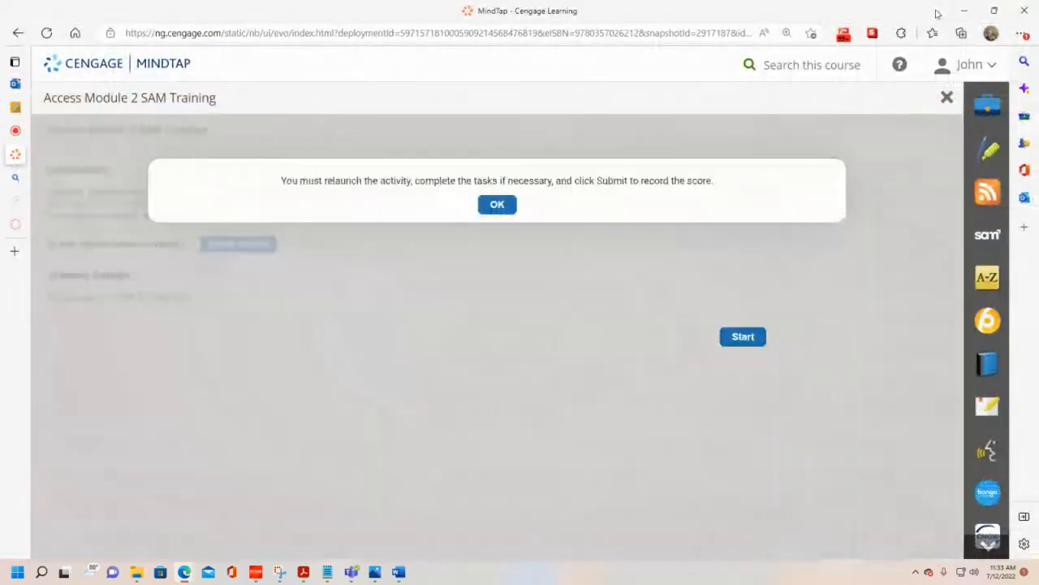
pyautogui.click(947, 98)
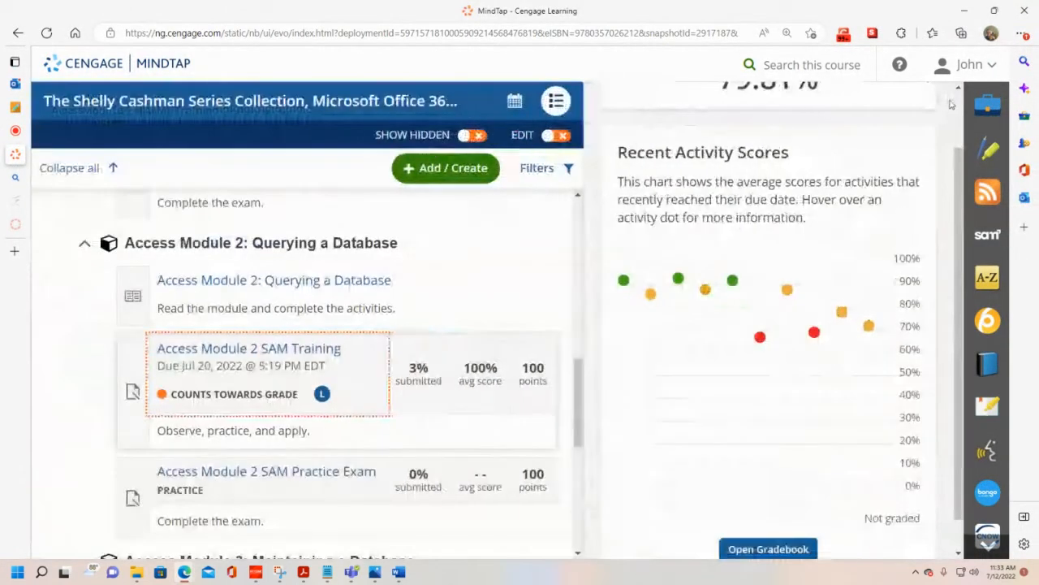
pyautogui.scroll(-2, 385, 358)
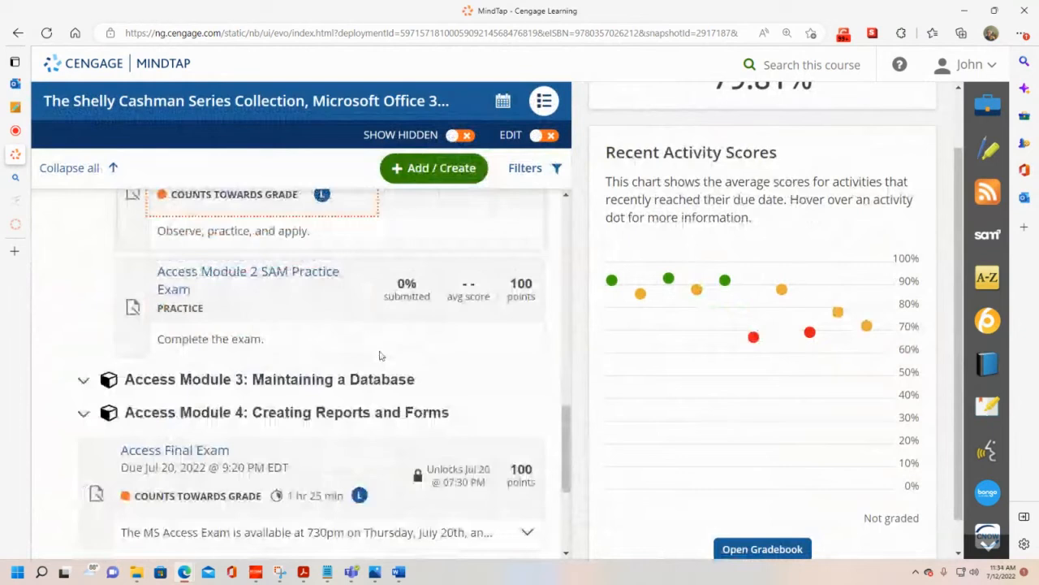
pyautogui.click(288, 377)
pyautogui.scroll(-2, 288, 377)
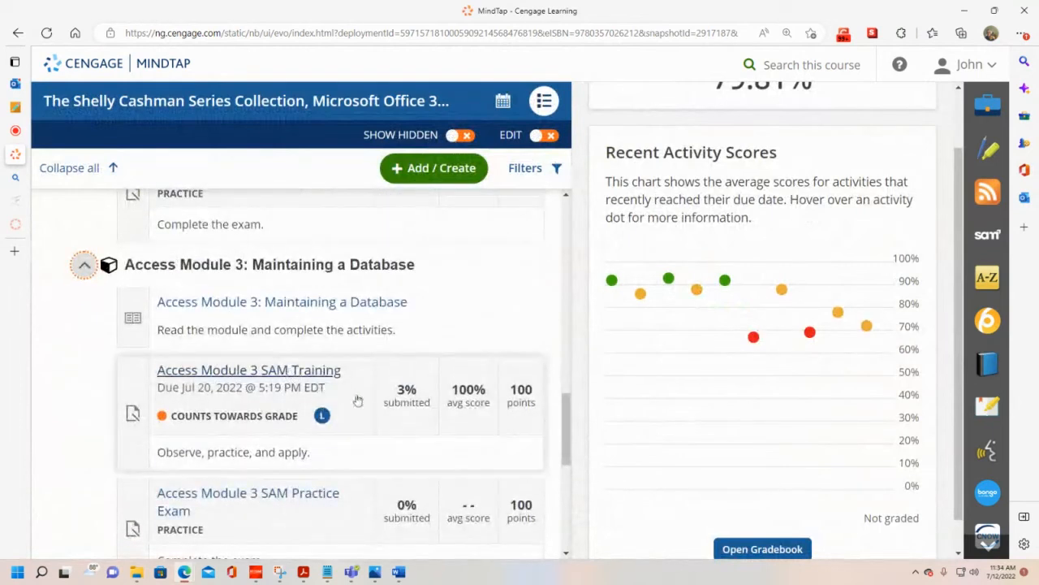
pyautogui.click(309, 372)
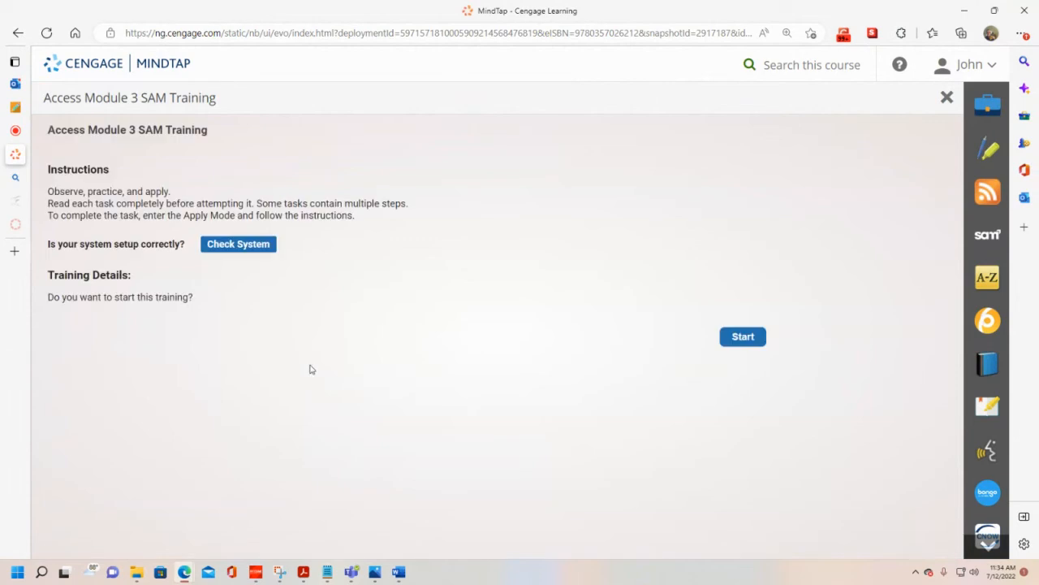
pyautogui.click(738, 344)
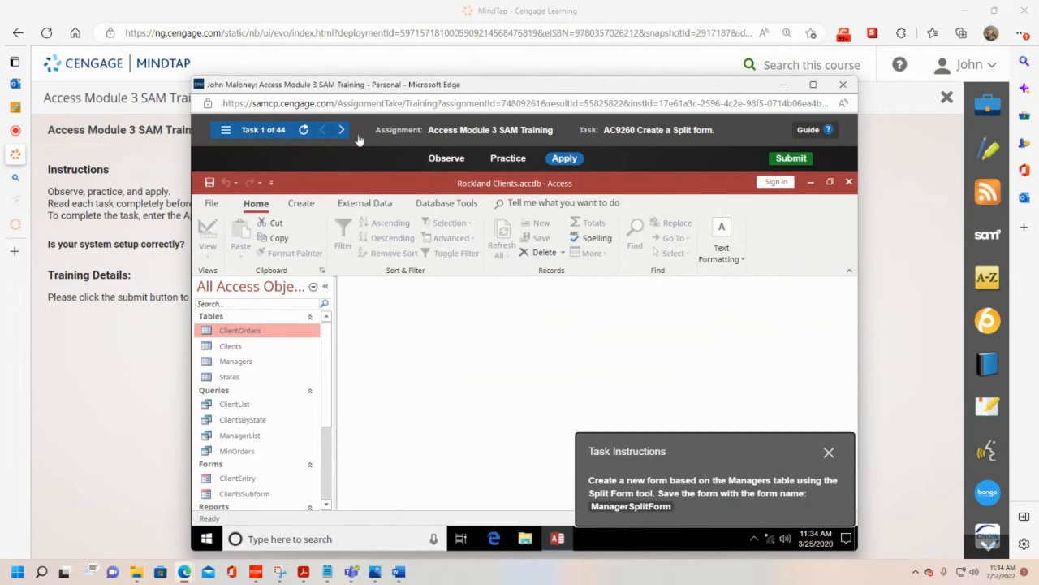
pyautogui.click(813, 84)
# Step: Create a new form based on the Managers table using the Split Form tool
pyautogui.moveTo(890, 451); pyautogui.dragTo(591, 218)
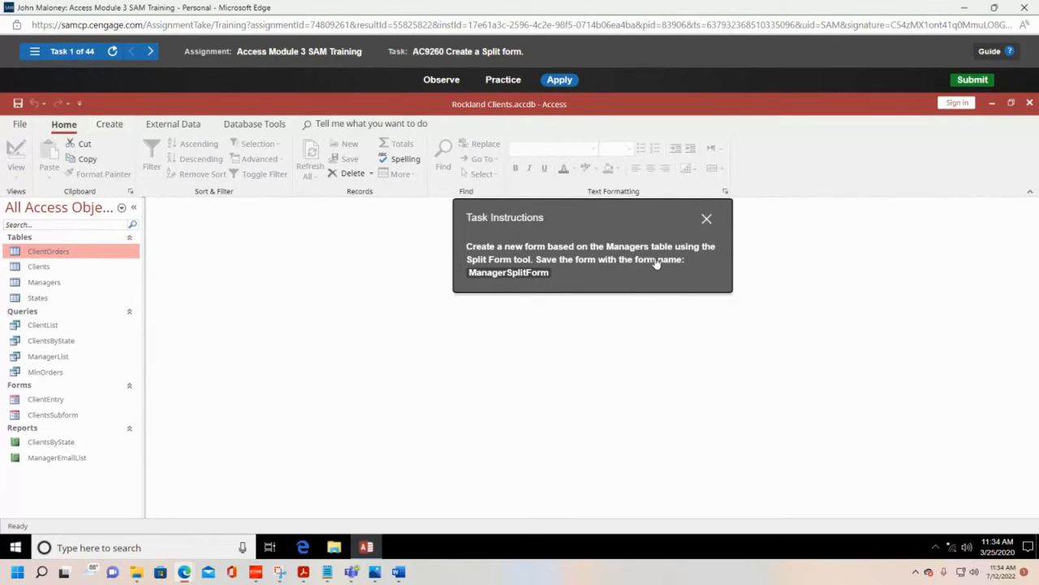
pyautogui.click(49, 284)
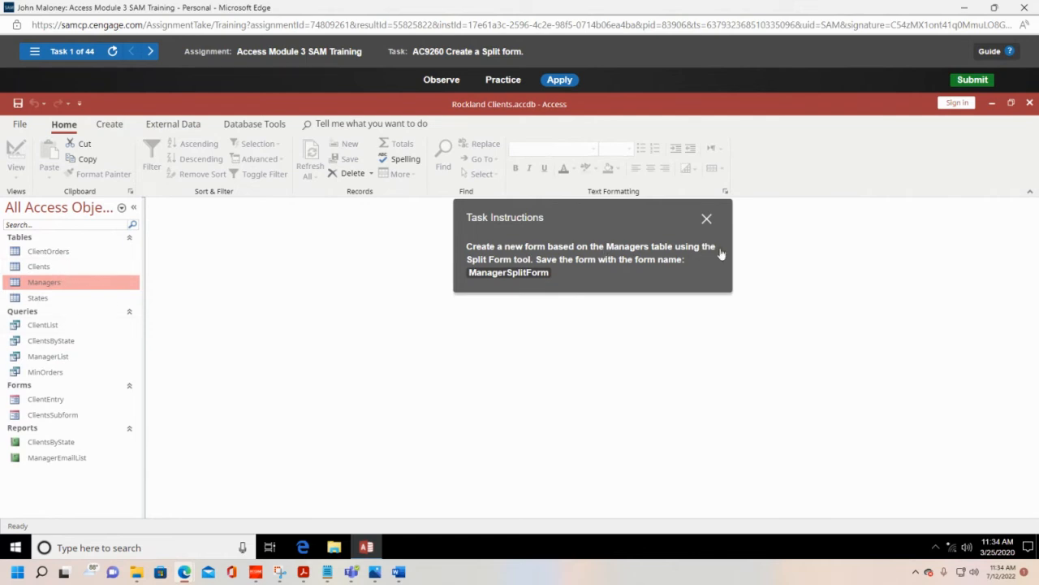
pyautogui.click(109, 124)
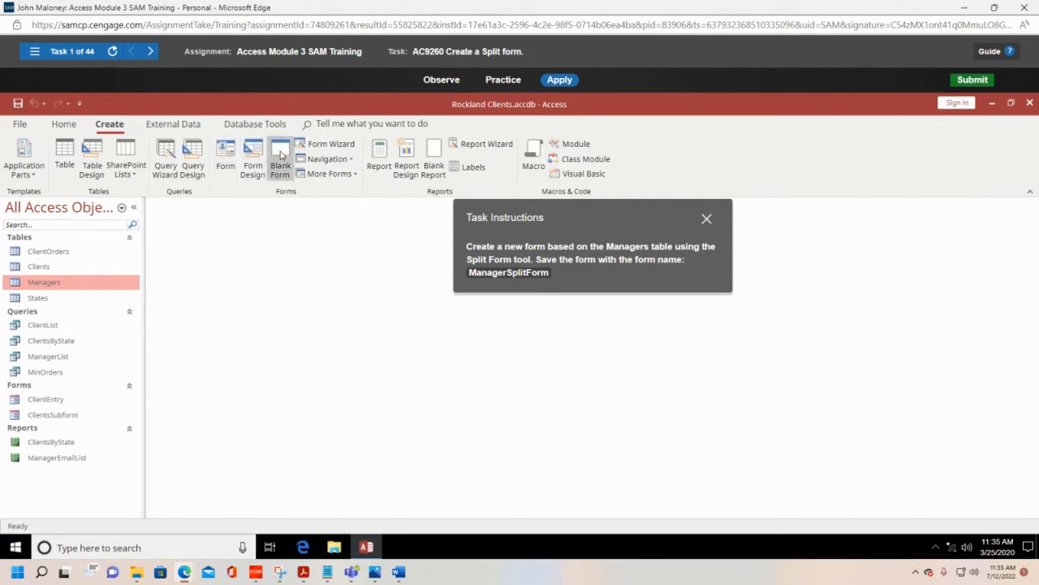
pyautogui.click(328, 160)
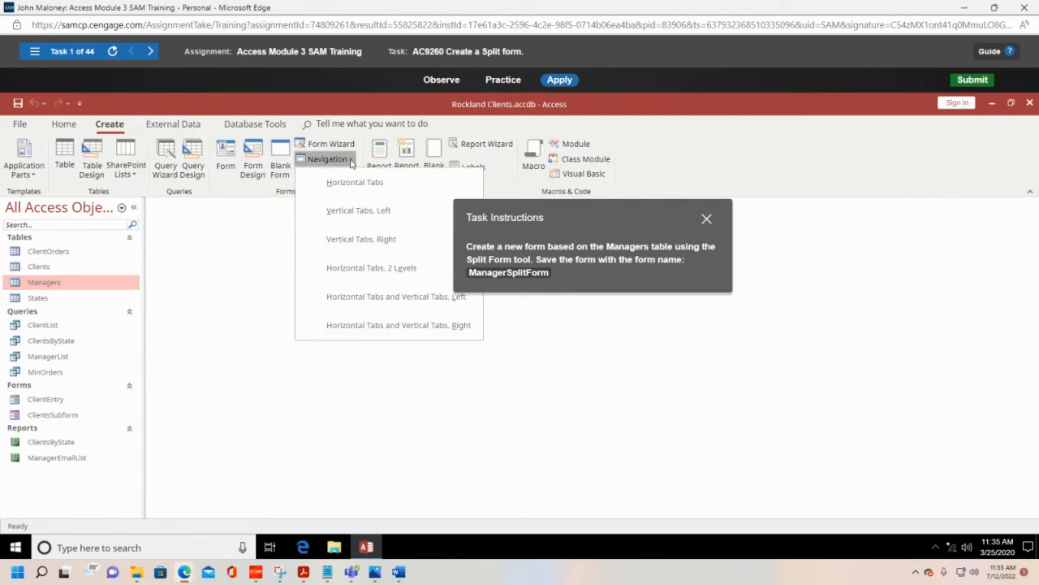
pyautogui.click(359, 146)
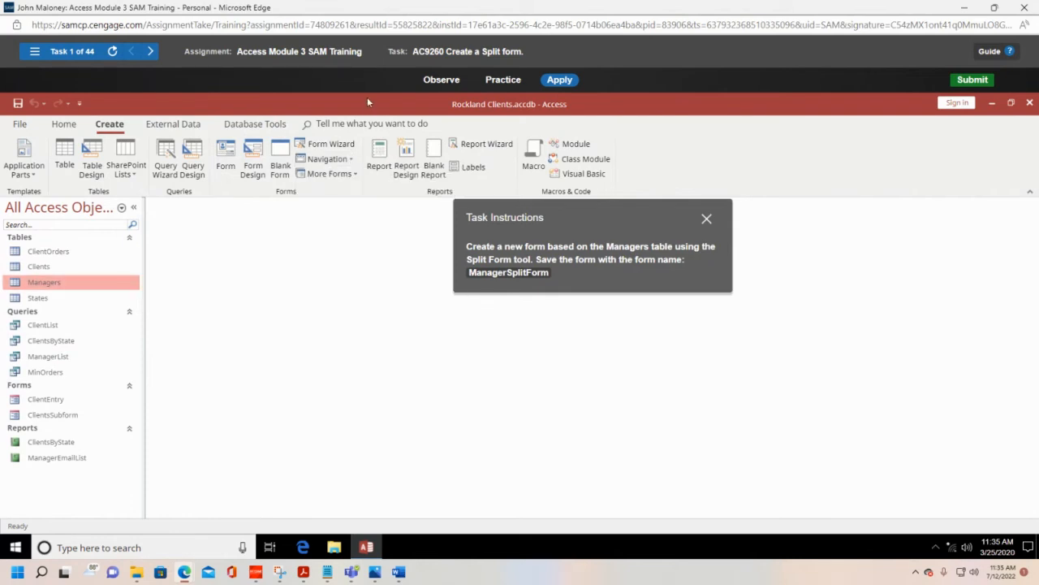
pyautogui.click(356, 175)
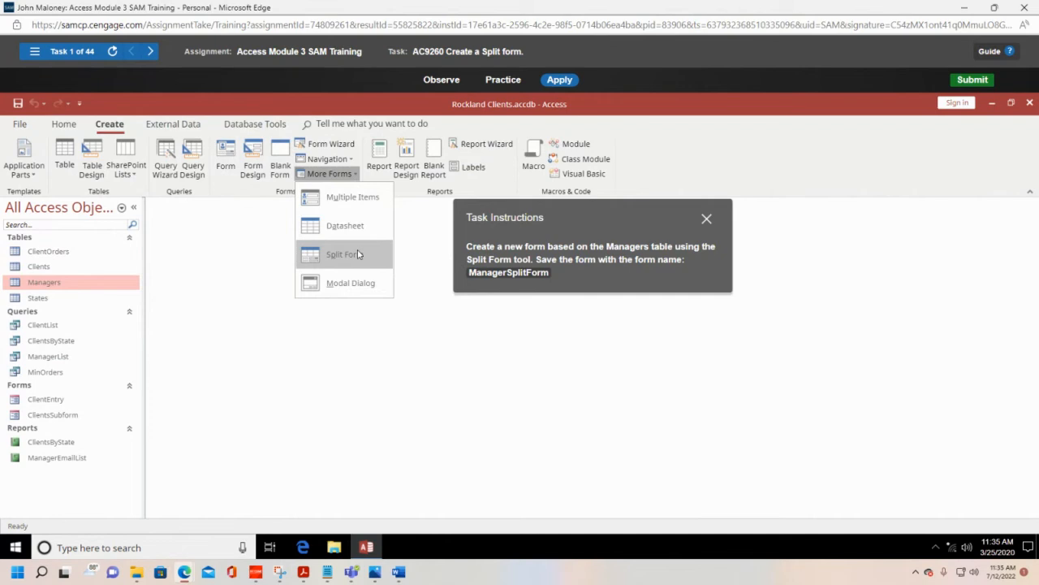
pyautogui.click(358, 254)
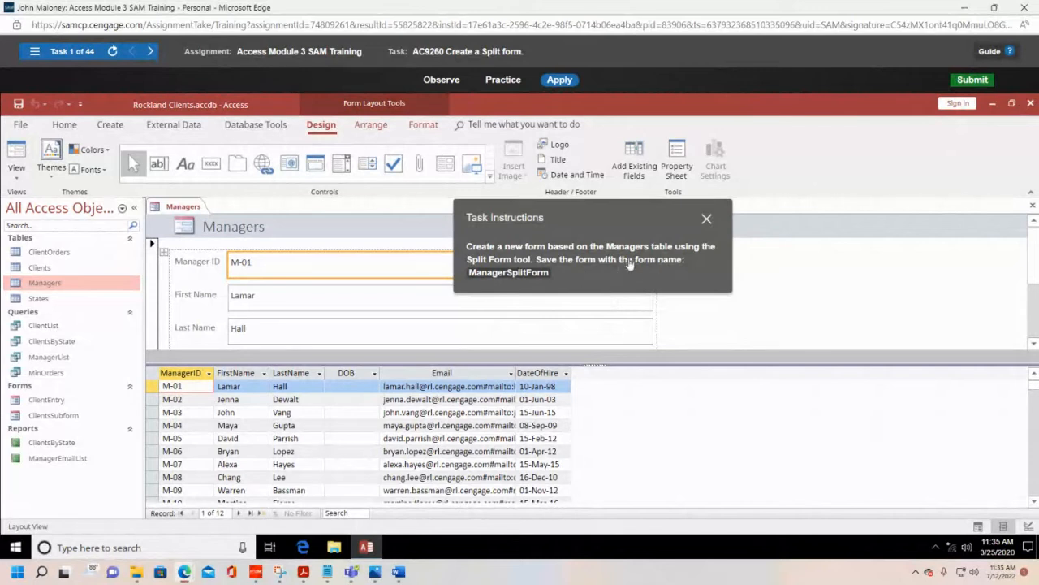
# Step: Save the new split form under the name ManagerSplitForm
pyautogui.click(17, 104)
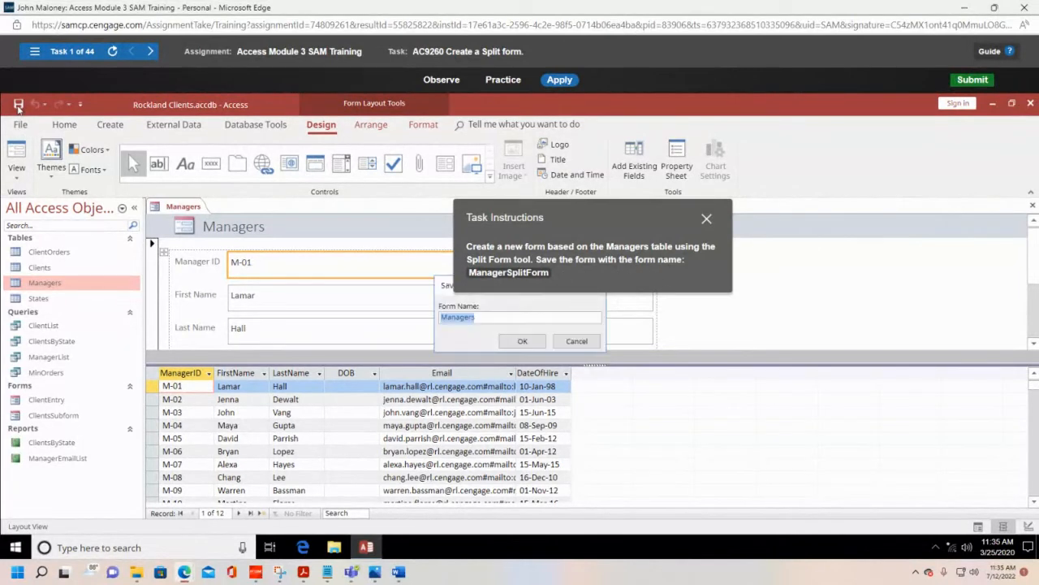
pyautogui.moveTo(594, 215); pyautogui.dragTo(642, 187)
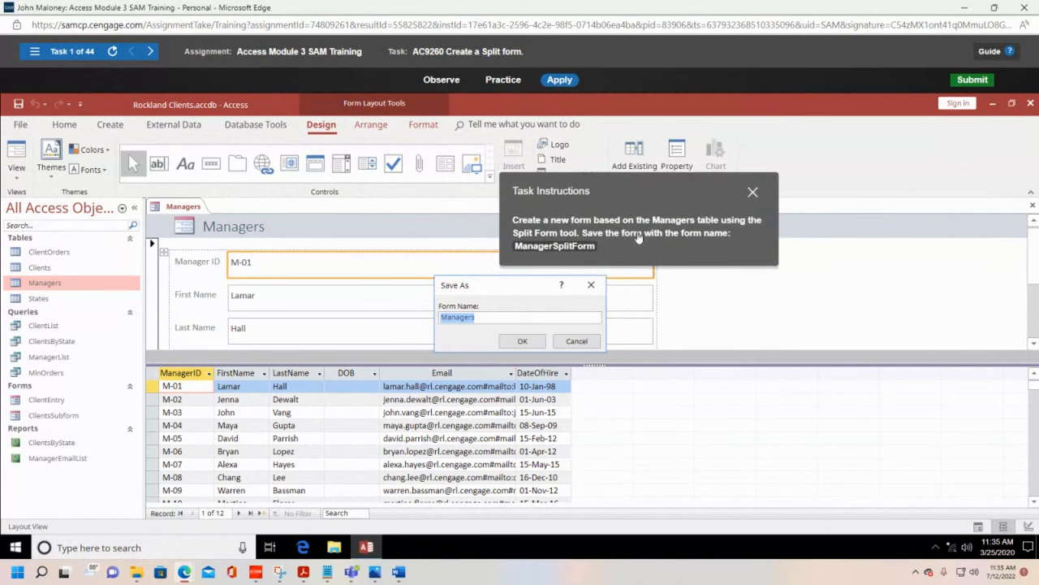
pyautogui.click(481, 322)
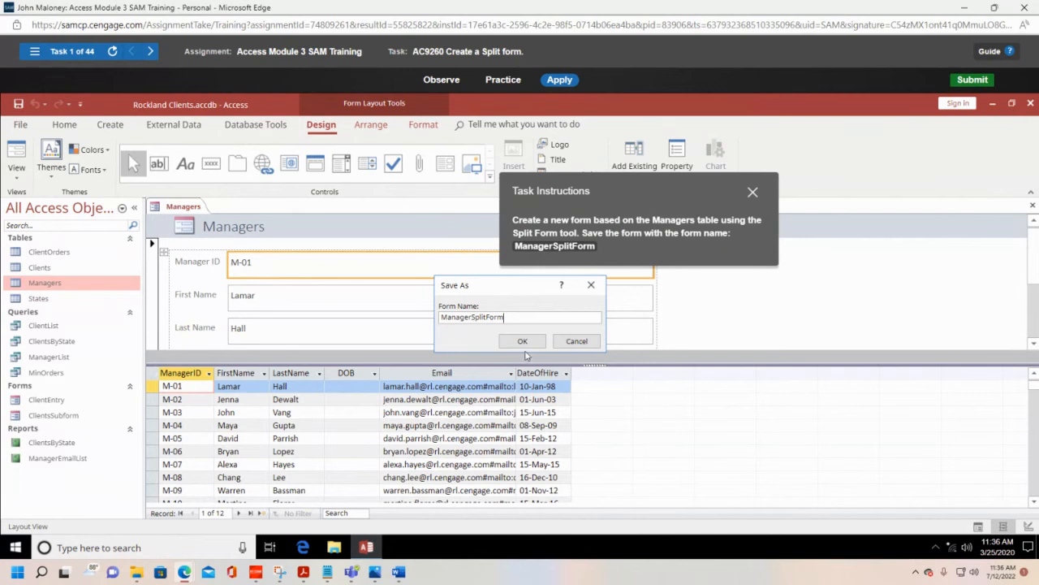
pyautogui.click(524, 342)
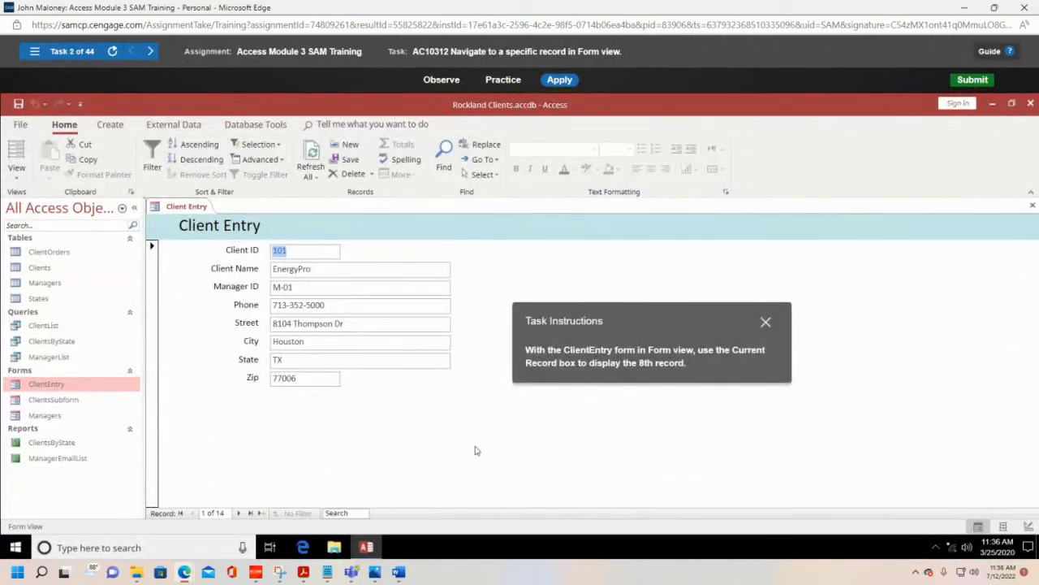
# Step: Check that the ClientEntry form is in Form view and move through its records to display the 8th record
pyautogui.click(16, 178)
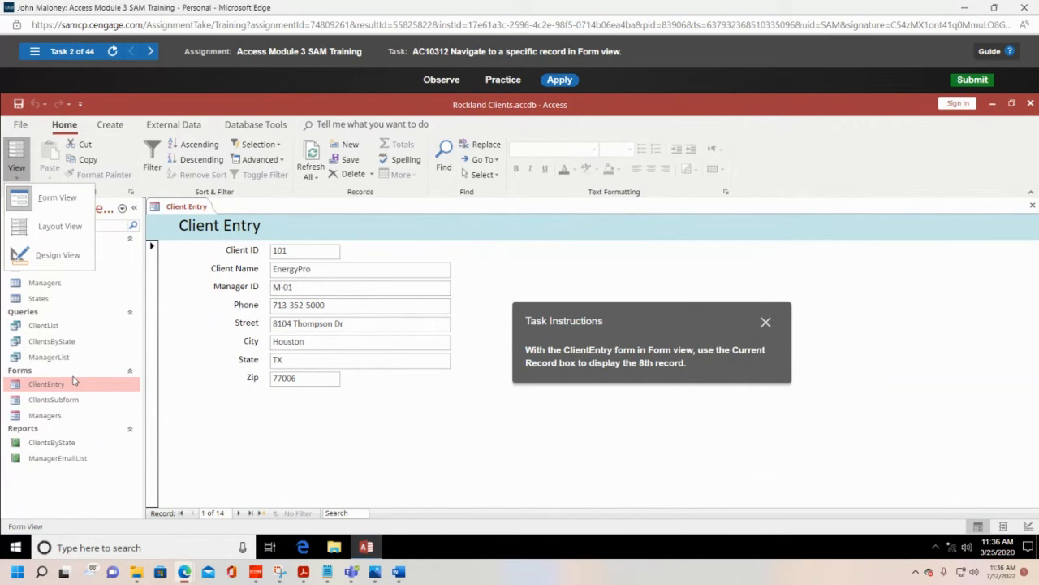
pyautogui.click(16, 182)
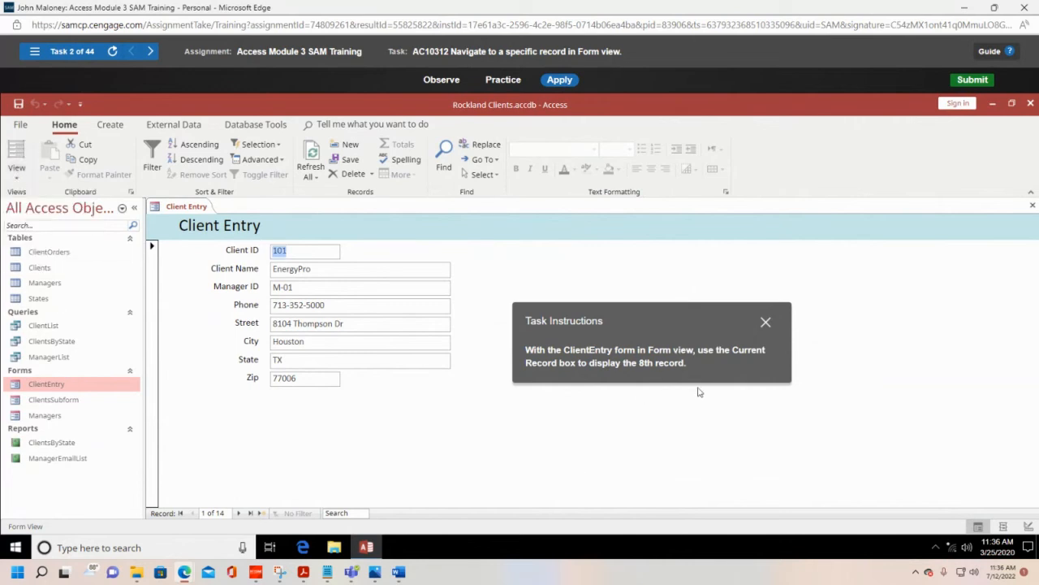
pyautogui.moveTo(703, 331); pyautogui.dragTo(705, 279)
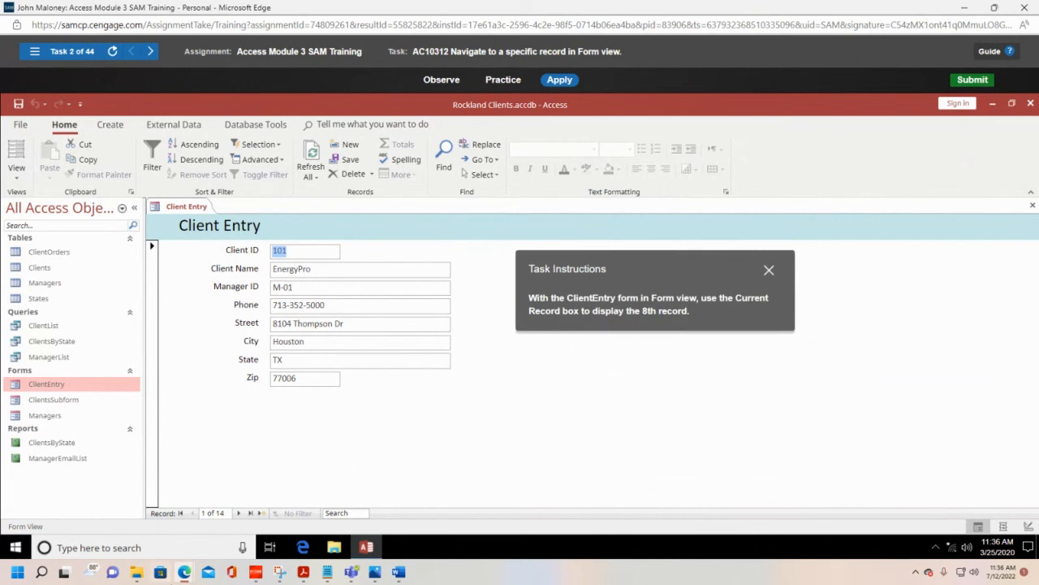
pyautogui.click(208, 513)
pyautogui.click(205, 513)
pyautogui.press('Tab')
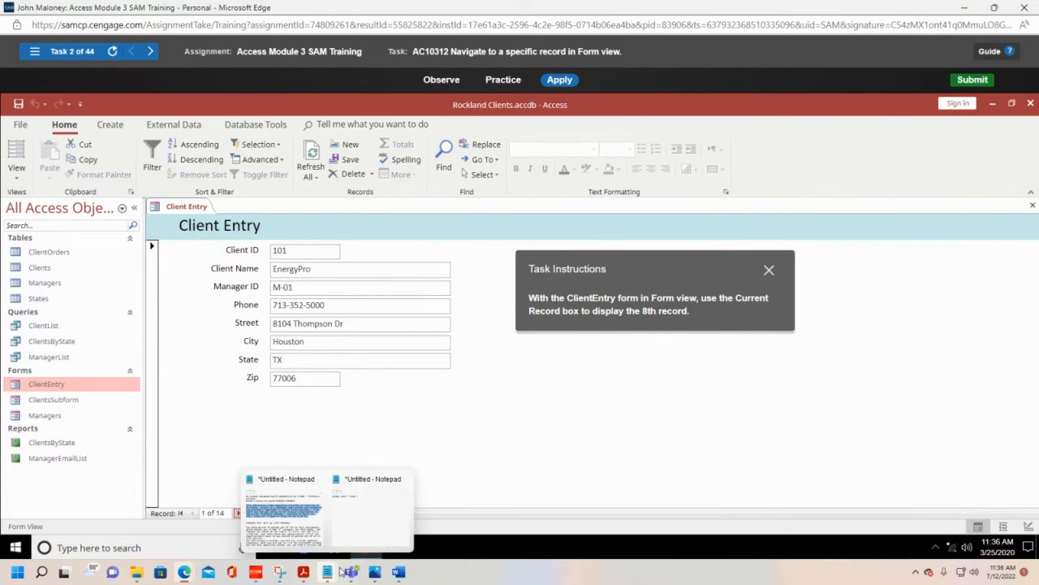
pyautogui.click(240, 514)
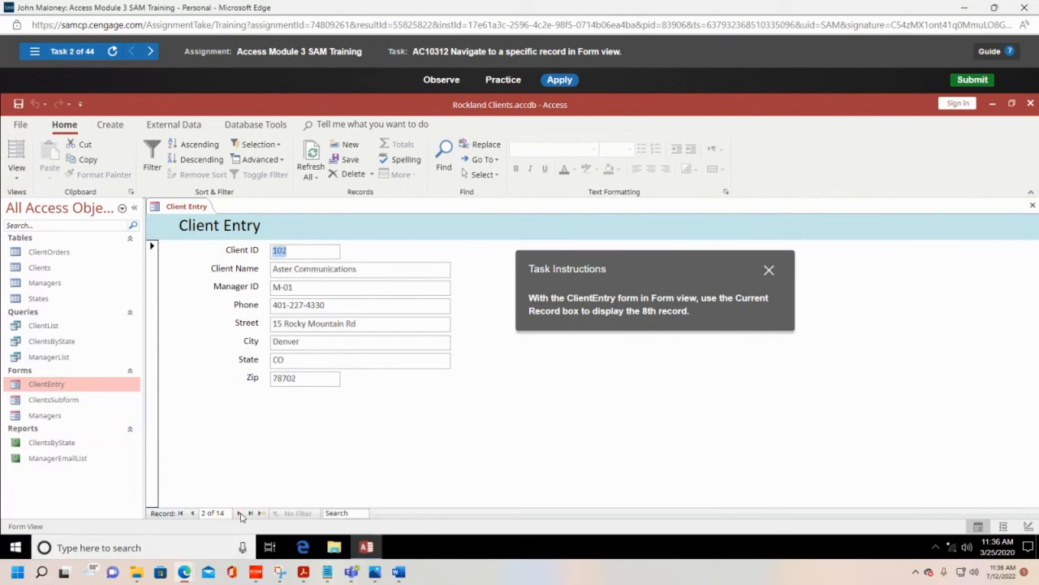
pyautogui.click(240, 513)
pyautogui.click(240, 513)
pyautogui.click(240, 513)
pyautogui.click(239, 513)
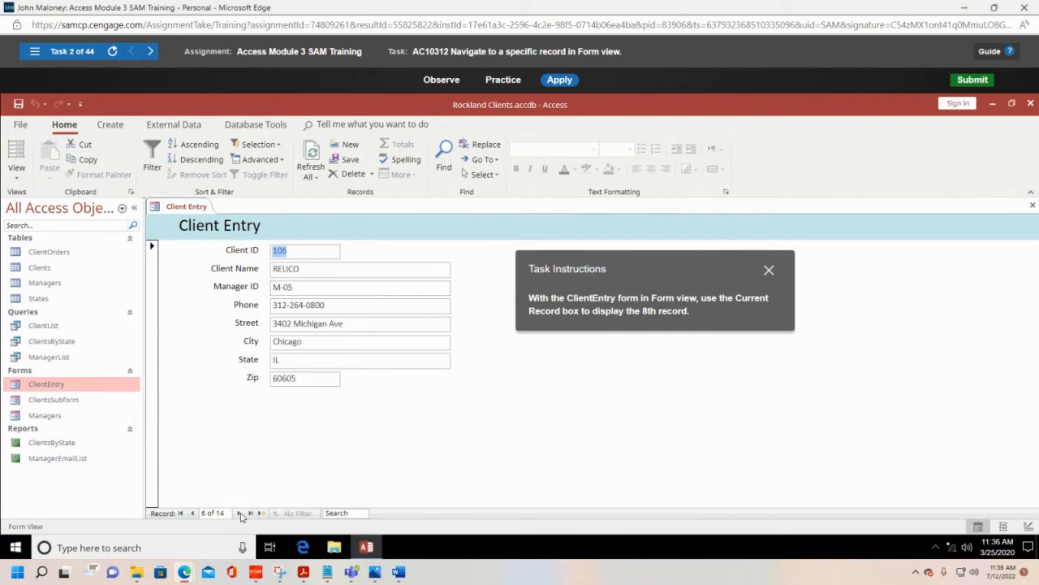
pyautogui.click(240, 513)
pyautogui.click(239, 513)
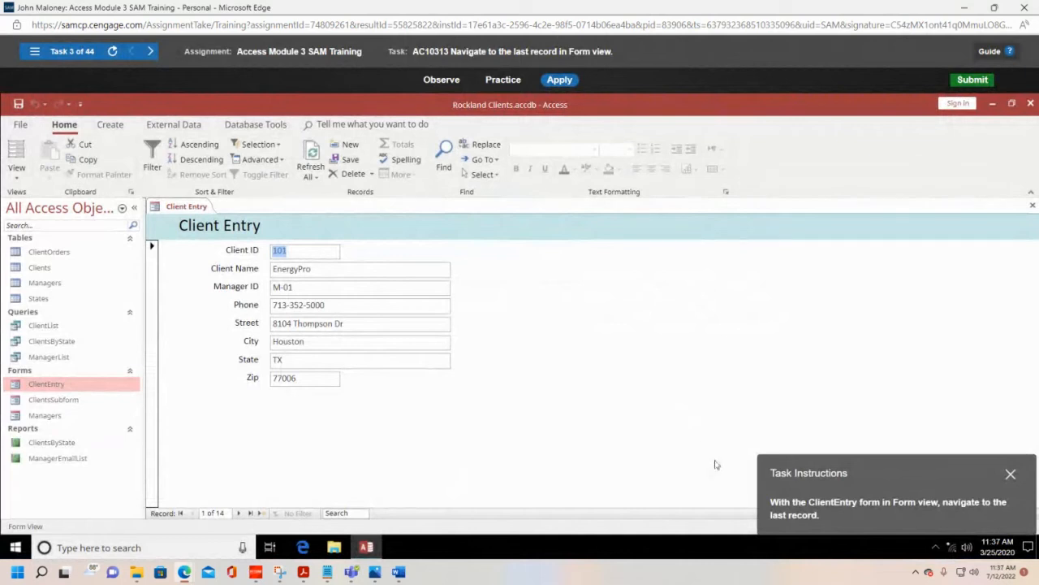
# Step: Check that the ClientEntry form is in Form view and navigate to its last record
pyautogui.moveTo(916, 466); pyautogui.dragTo(725, 281)
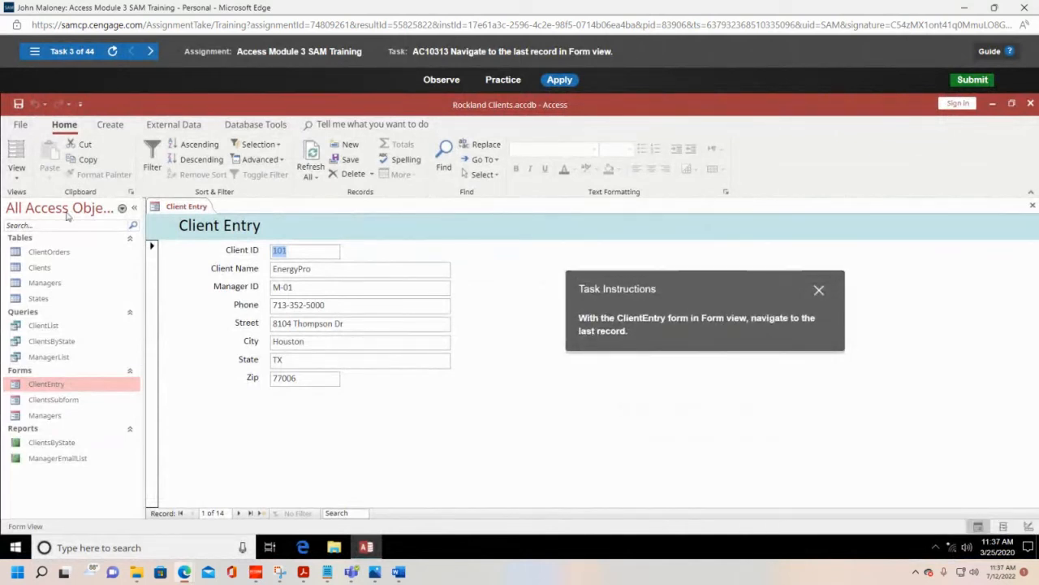
pyautogui.click(16, 172)
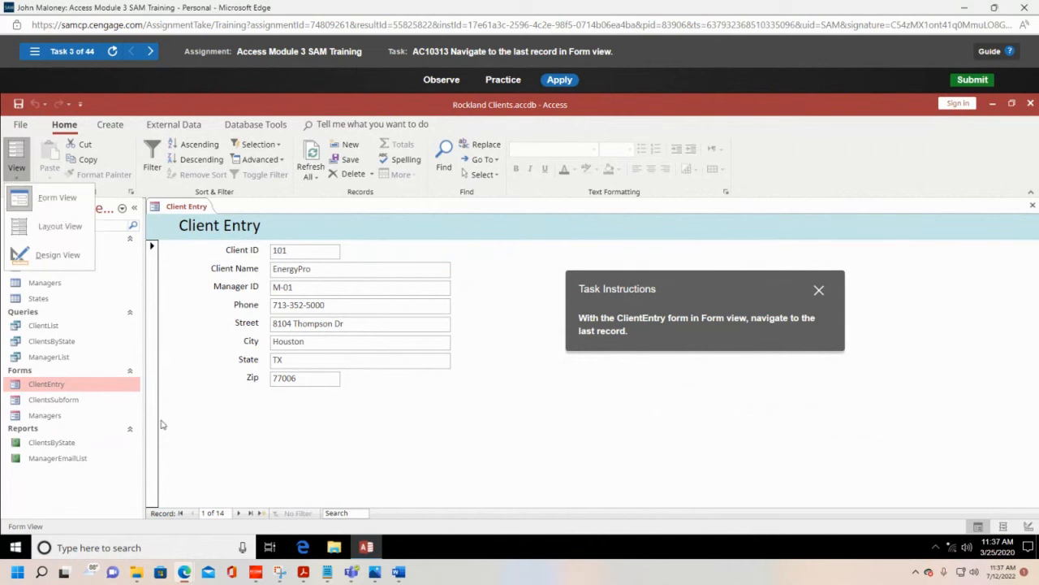
pyautogui.click(23, 185)
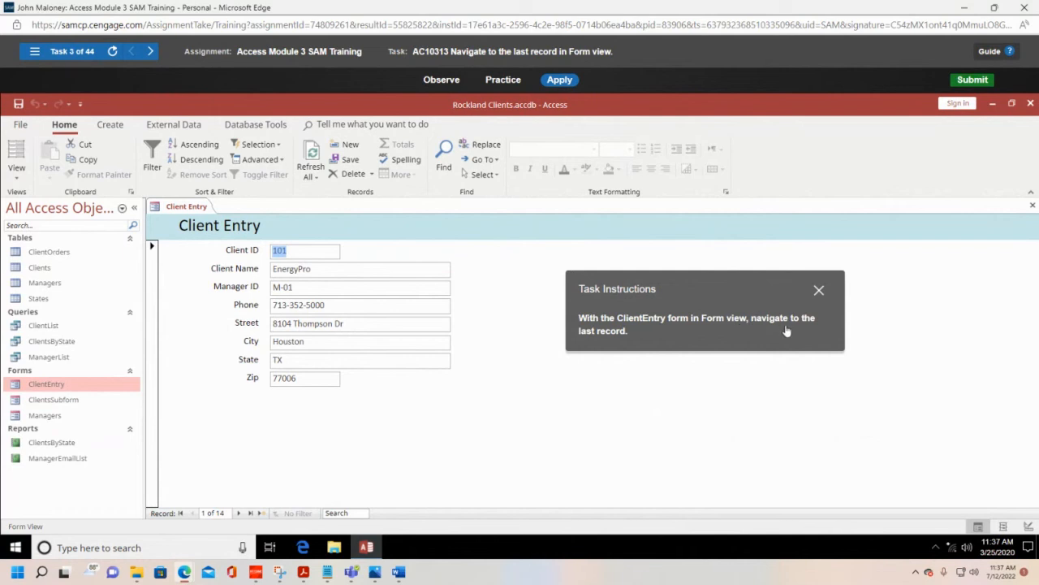
pyautogui.click(252, 513)
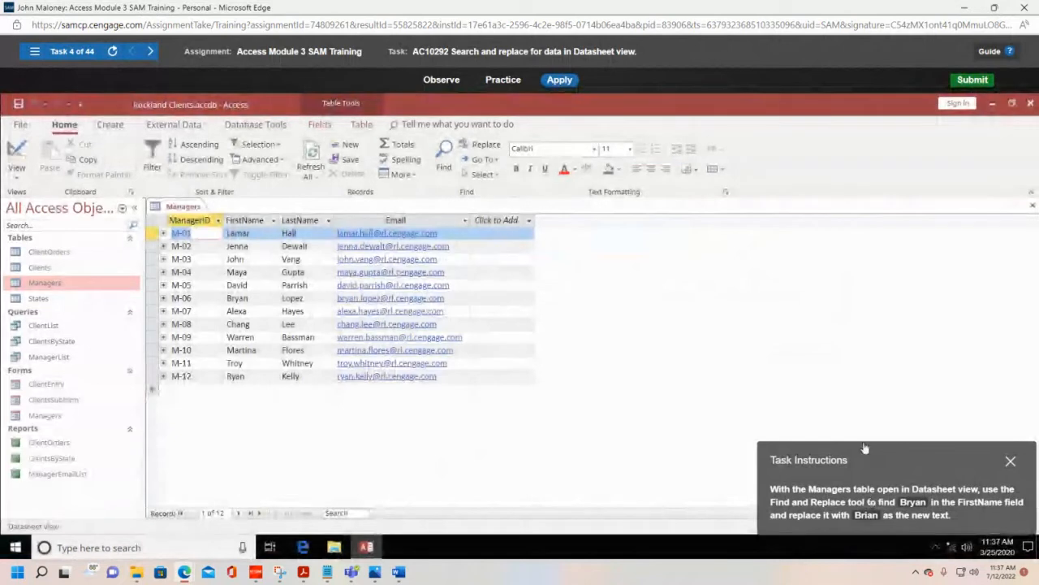
# Step: Set up a find and replace on the Managers table's FirstName field with the old and new first names from the task instructions
pyautogui.moveTo(868, 447); pyautogui.dragTo(695, 266)
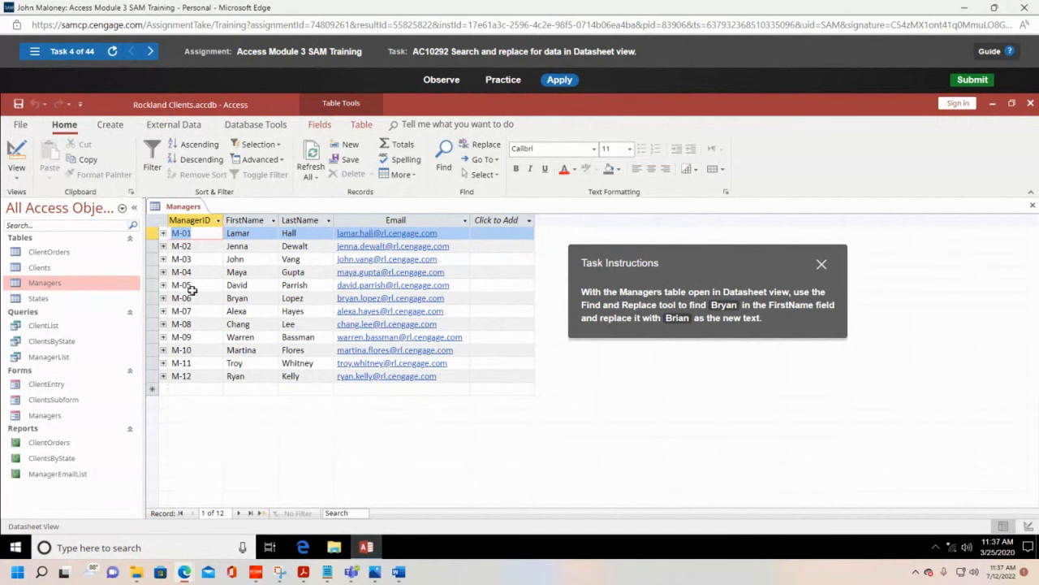
pyautogui.click(18, 178)
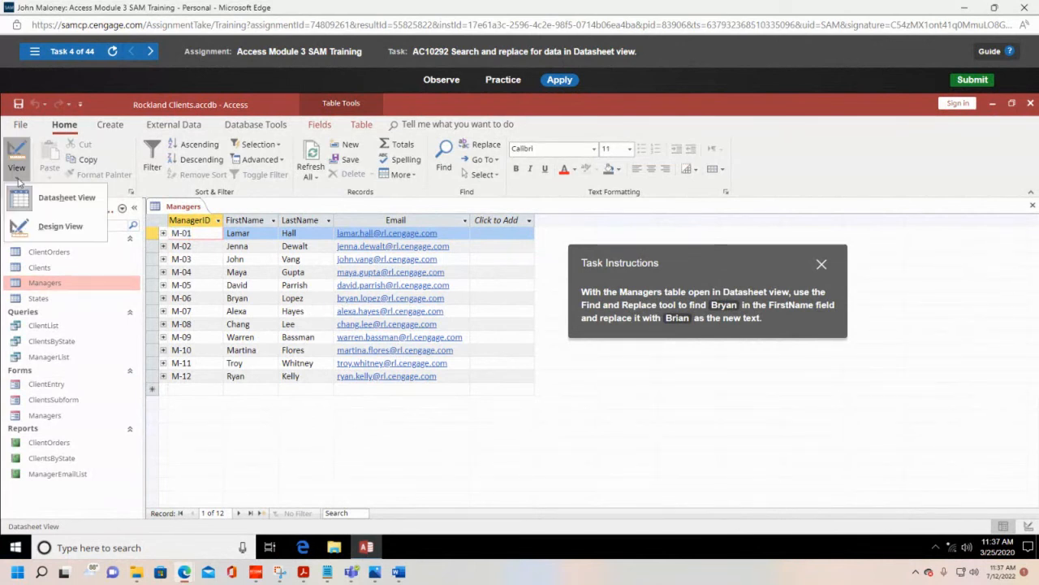
pyautogui.click(17, 180)
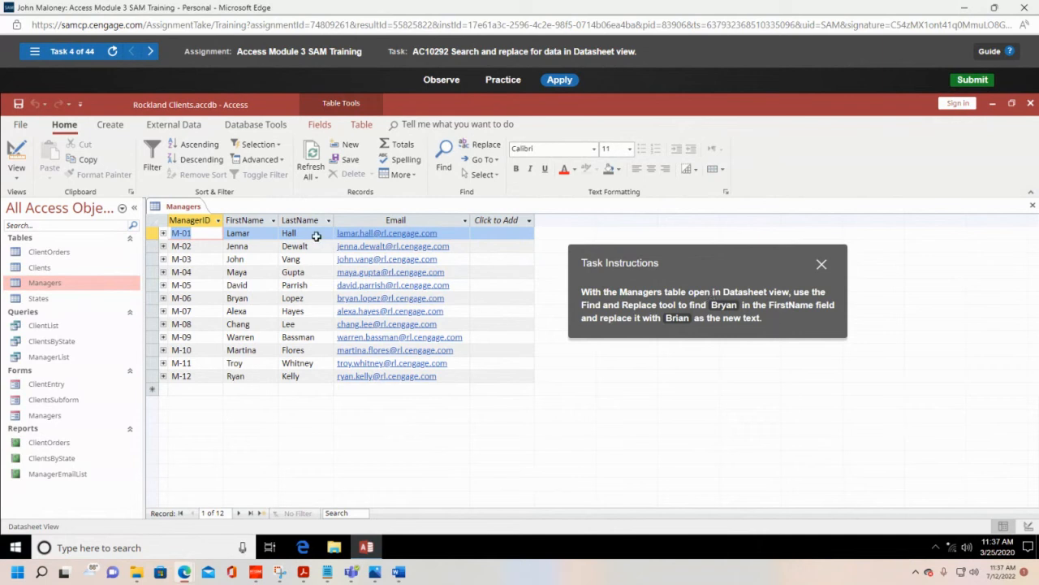
pyautogui.click(259, 216)
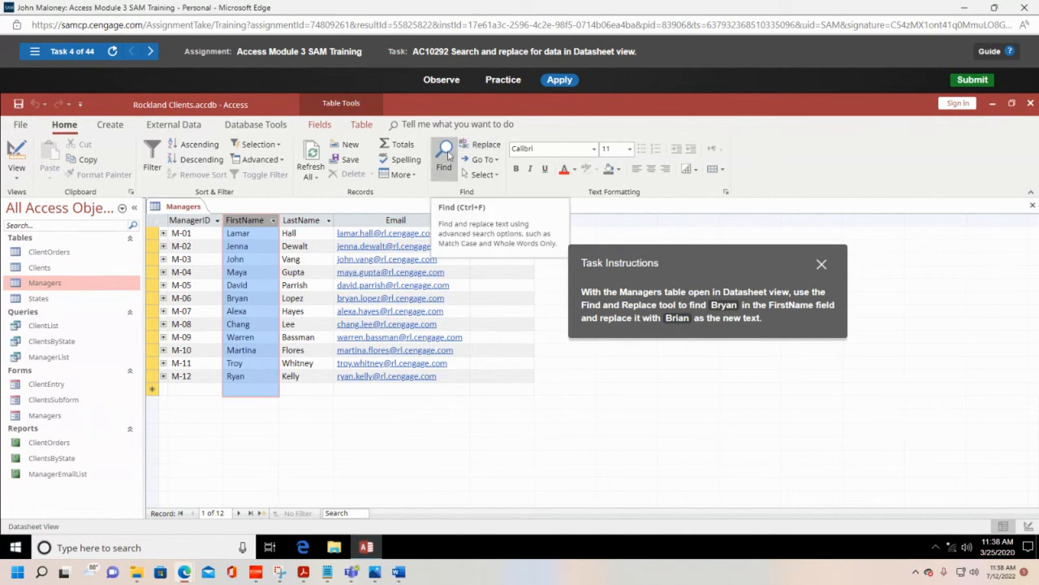
pyautogui.click(445, 155)
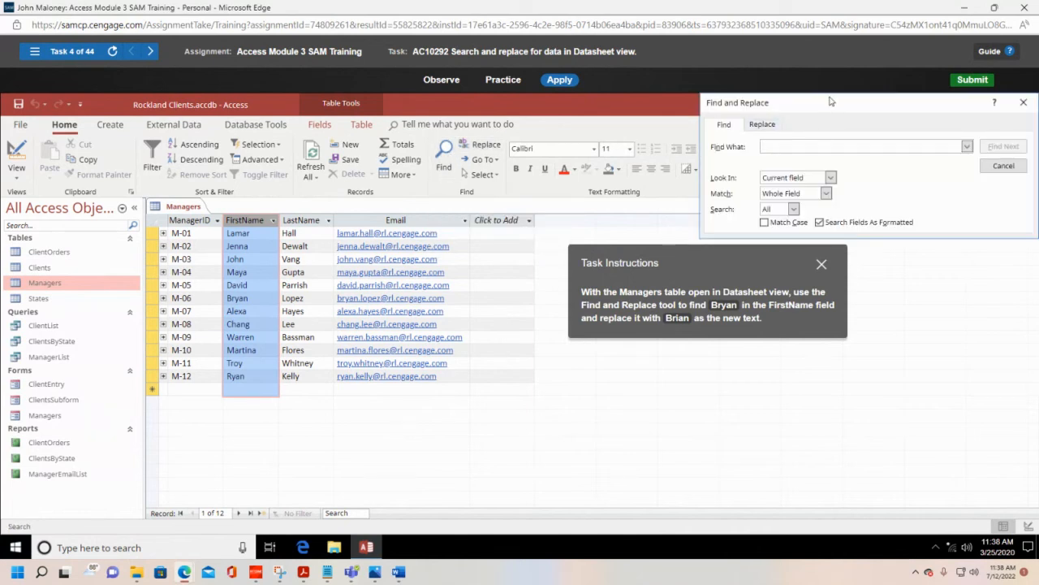
pyautogui.moveTo(833, 98); pyautogui.dragTo(604, 102)
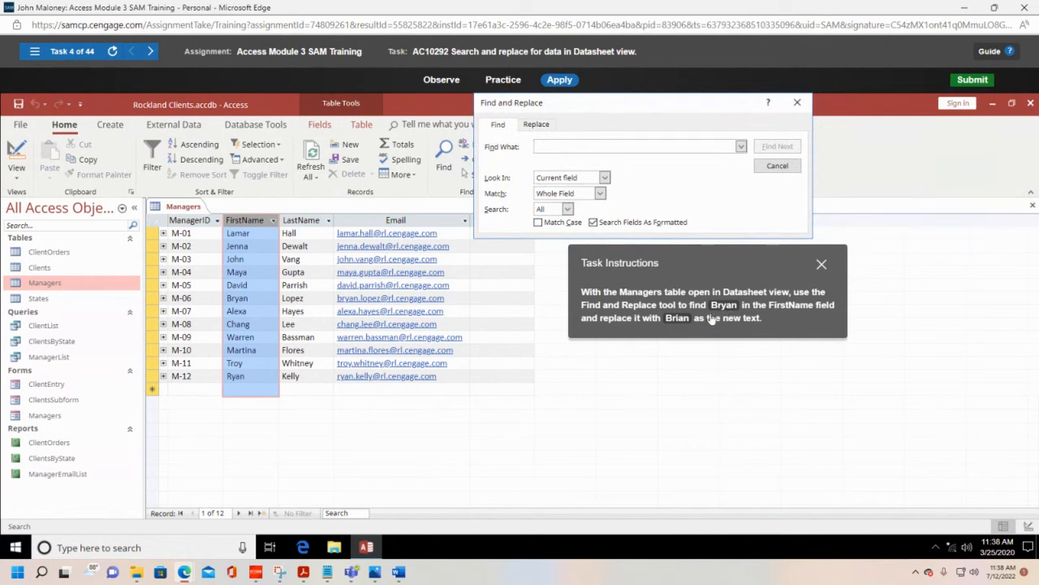
pyautogui.write('Bryan')
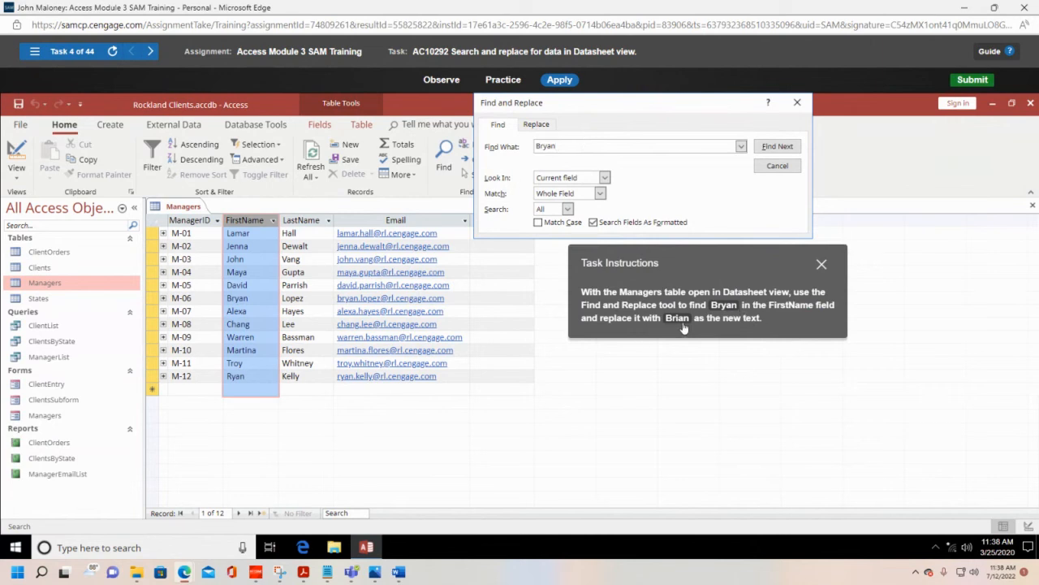
pyautogui.click(536, 127)
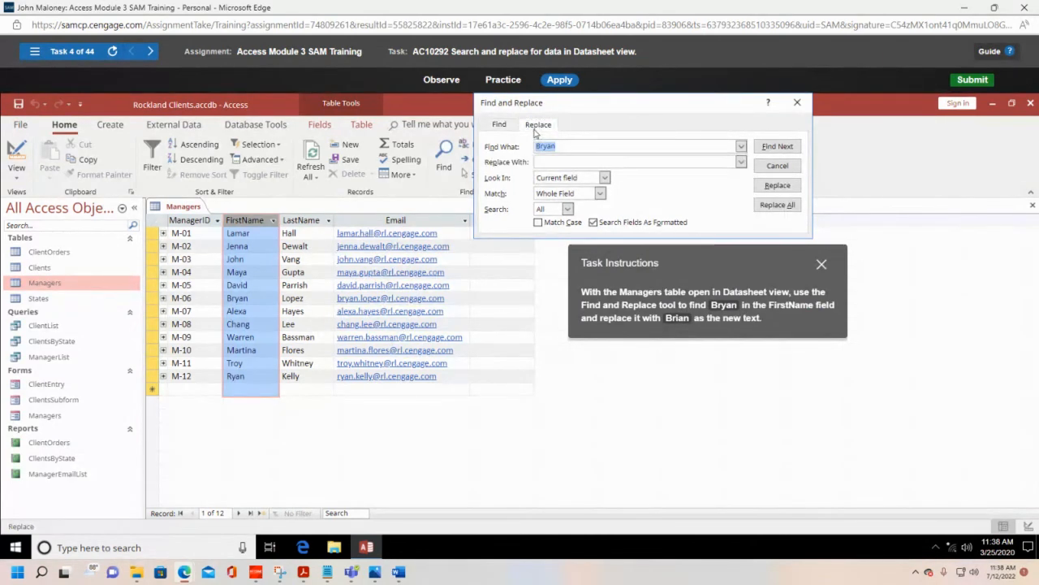
pyautogui.click(566, 162)
pyautogui.write('Brian')
# Step: Replace the matching first name in the Managers table and close the Find and Replace dialog
pyautogui.click(778, 186)
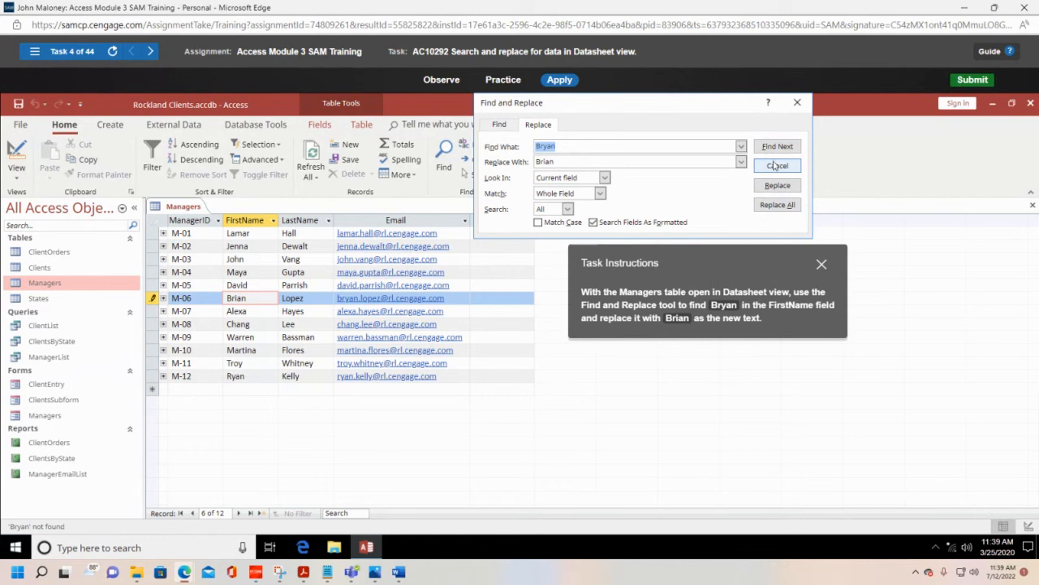
pyautogui.press('Tab')
pyautogui.press('Tab')
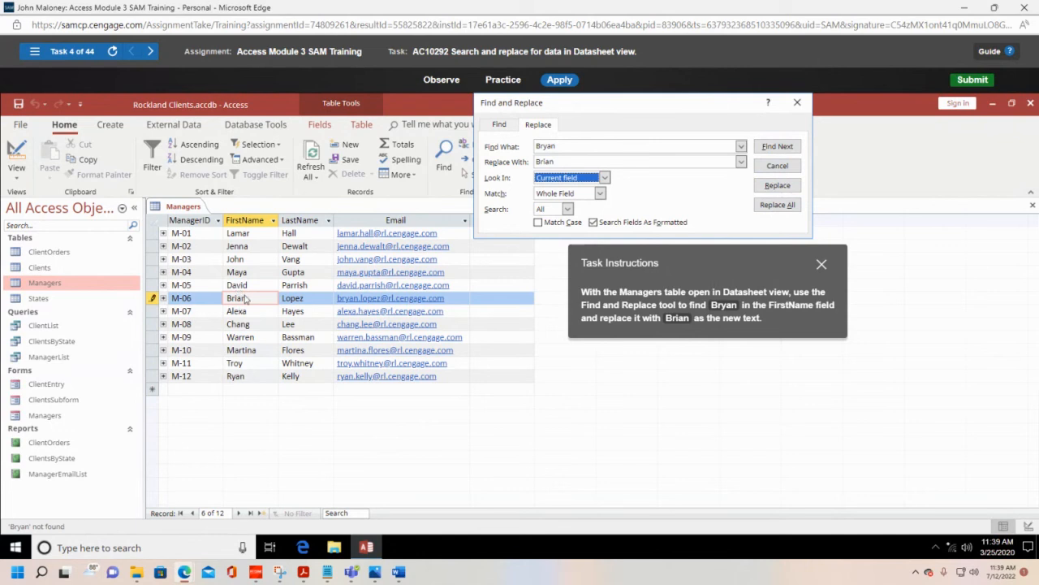
pyautogui.click(778, 165)
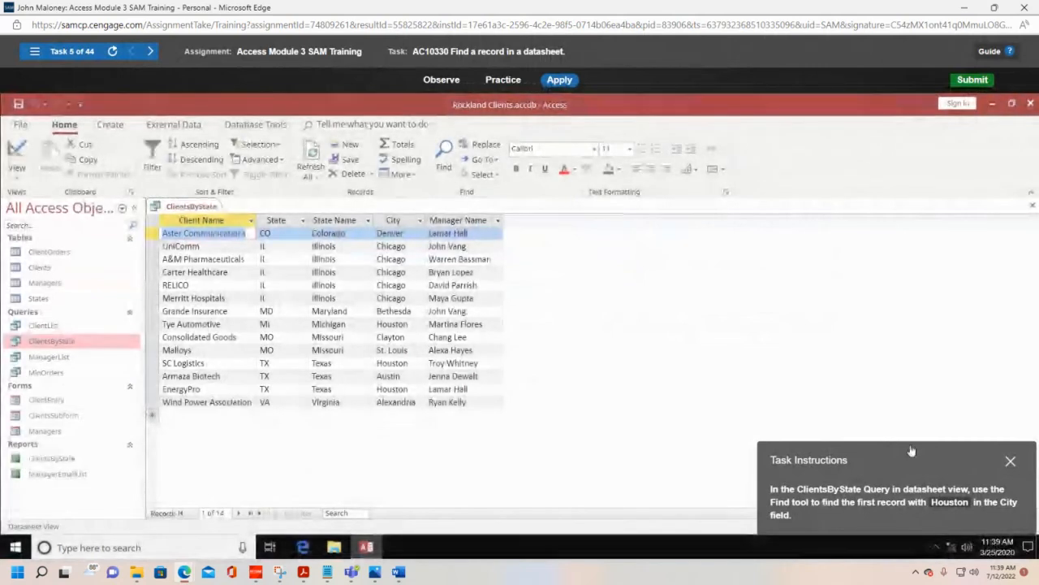
# Step: Find the first record with Houston in the City field of the ClientsByState query, and close the Find dialog
pyautogui.moveTo(912, 457); pyautogui.dragTo(717, 251)
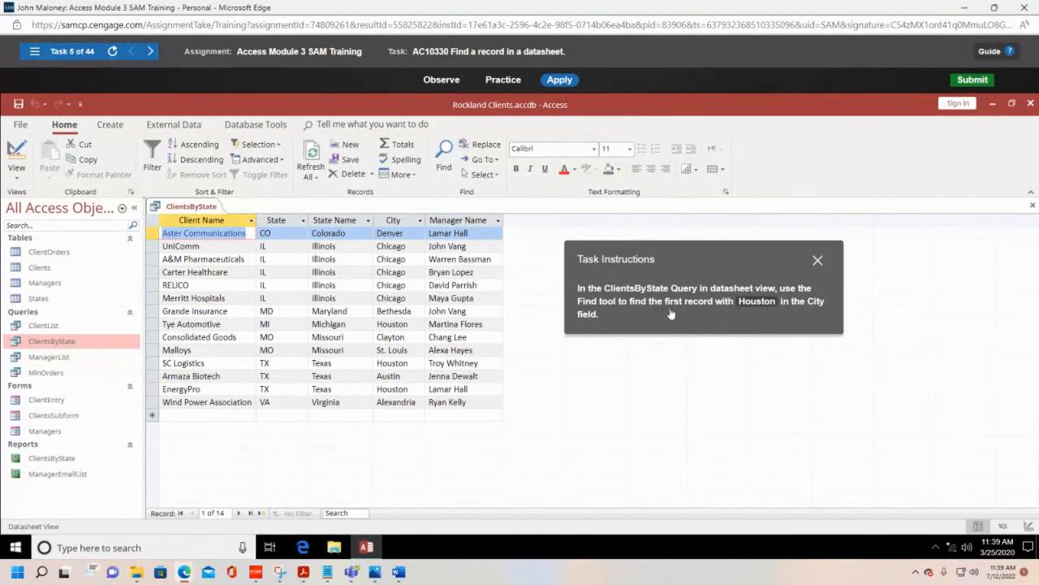
pyautogui.click(406, 221)
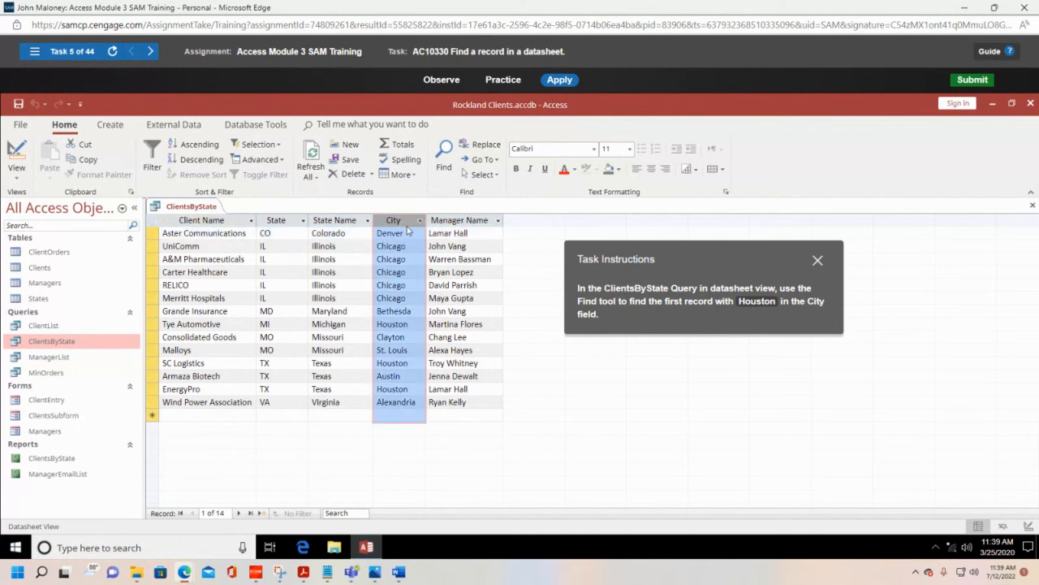
pyautogui.click(445, 162)
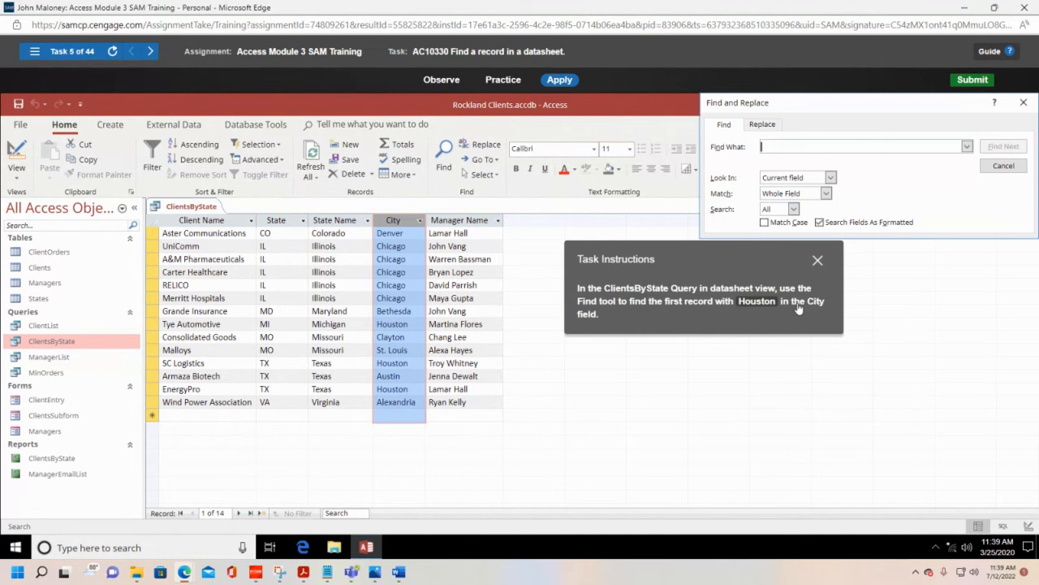
pyautogui.write('Houston')
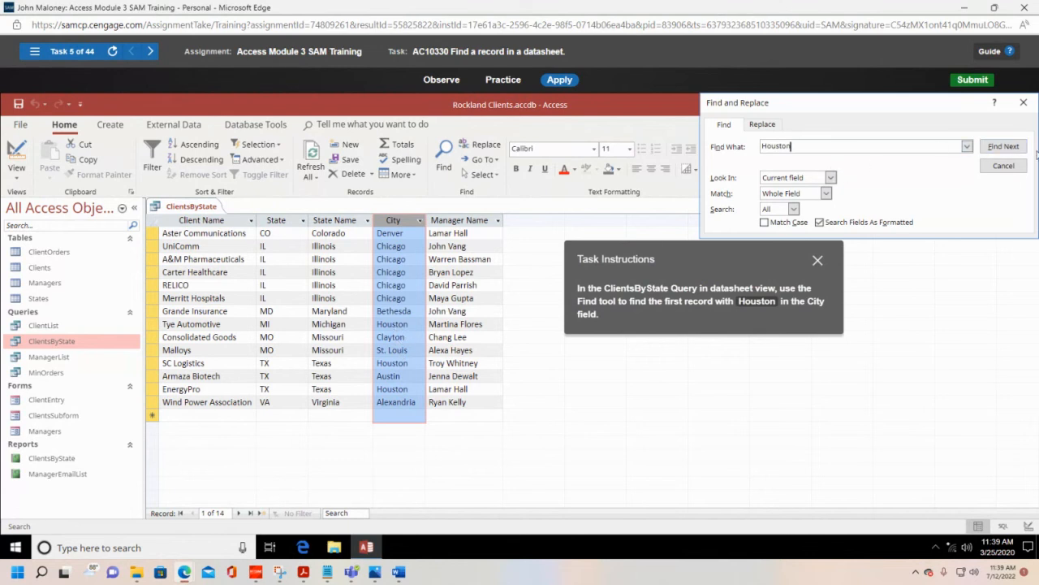
pyautogui.click(997, 147)
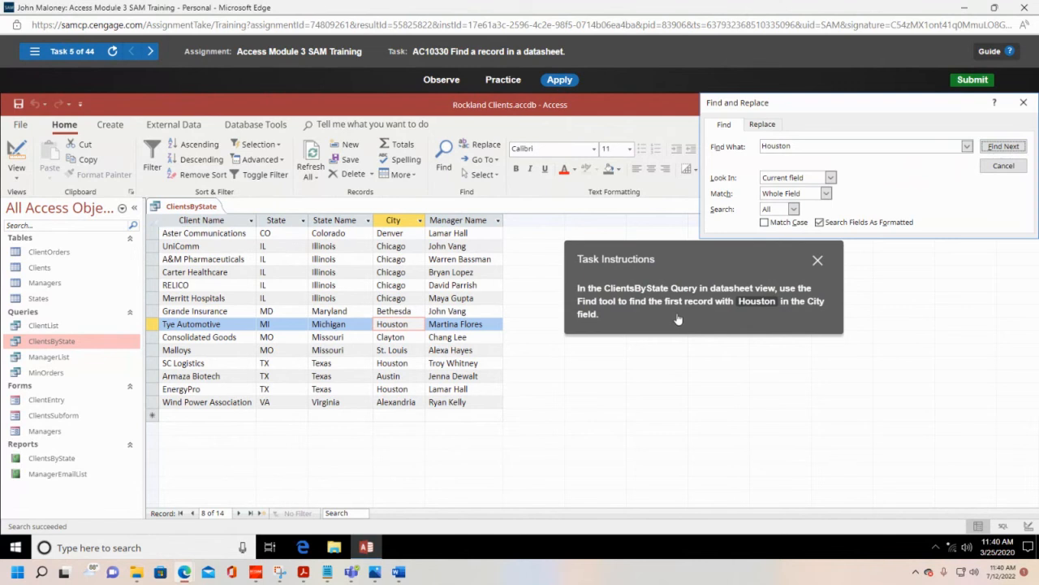
pyautogui.click(1004, 167)
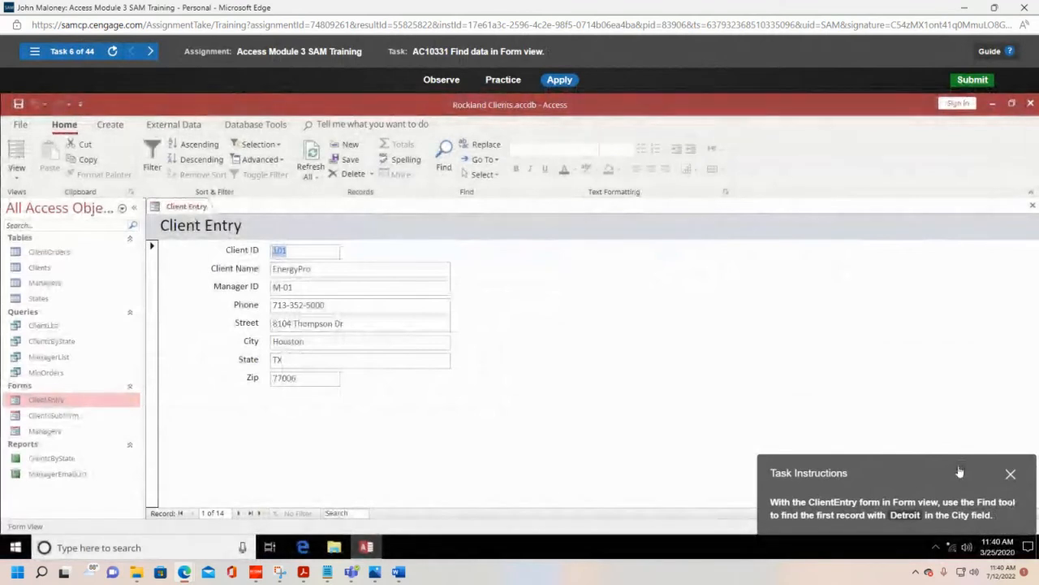
# Step: Find the first record with Detroit in the City field of the ClientEntry form in Form view, and close the Find dialog
pyautogui.moveTo(959, 472); pyautogui.dragTo(786, 281)
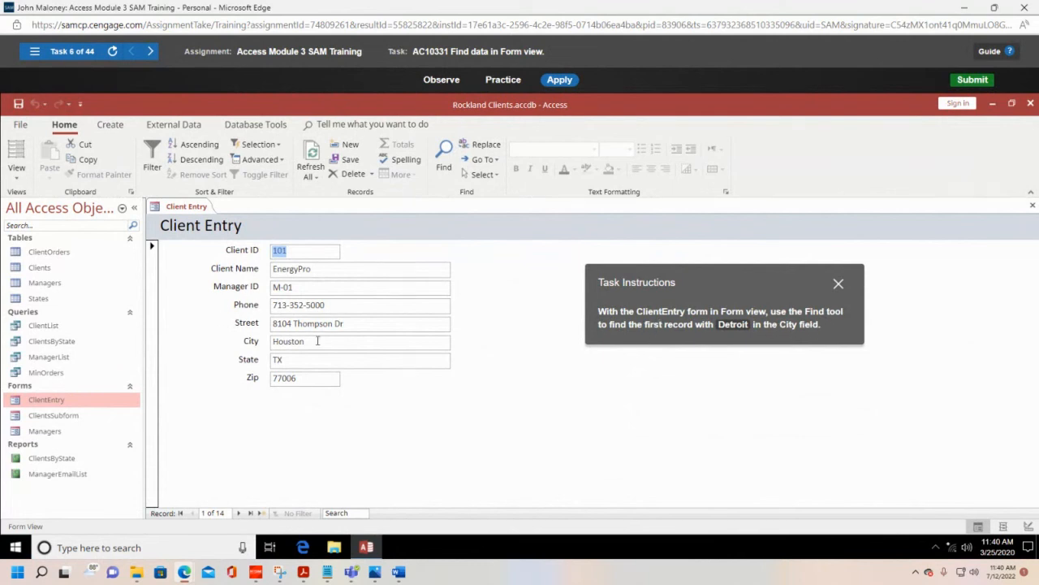
pyautogui.click(17, 180)
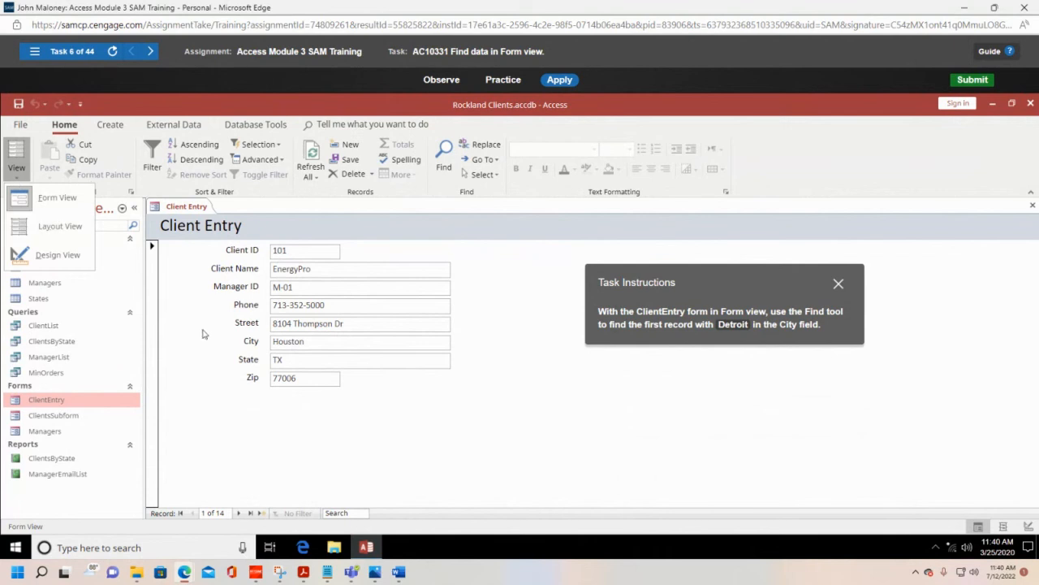
pyautogui.click(37, 198)
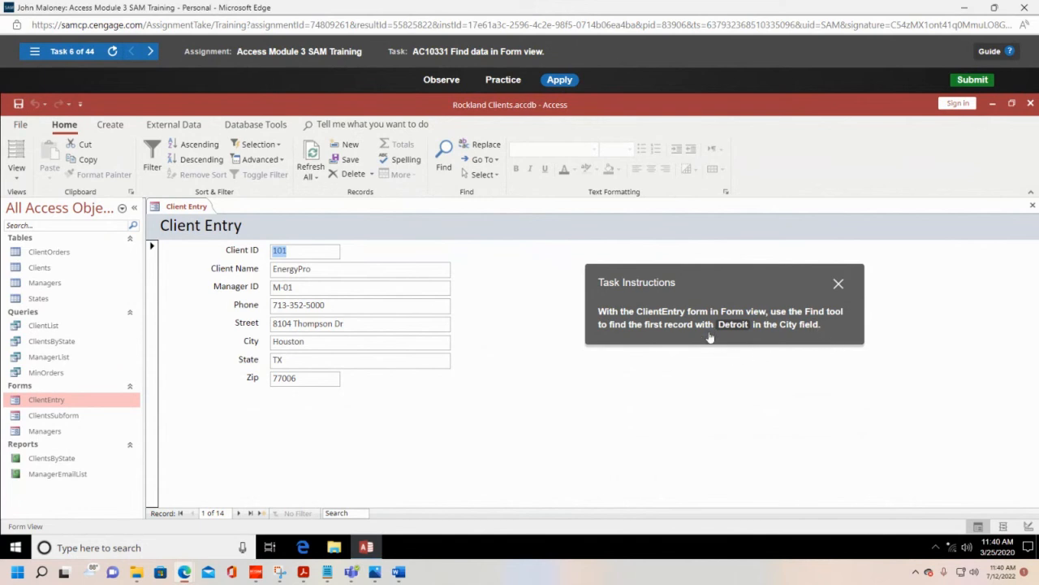
pyautogui.click(317, 342)
pyautogui.click(445, 156)
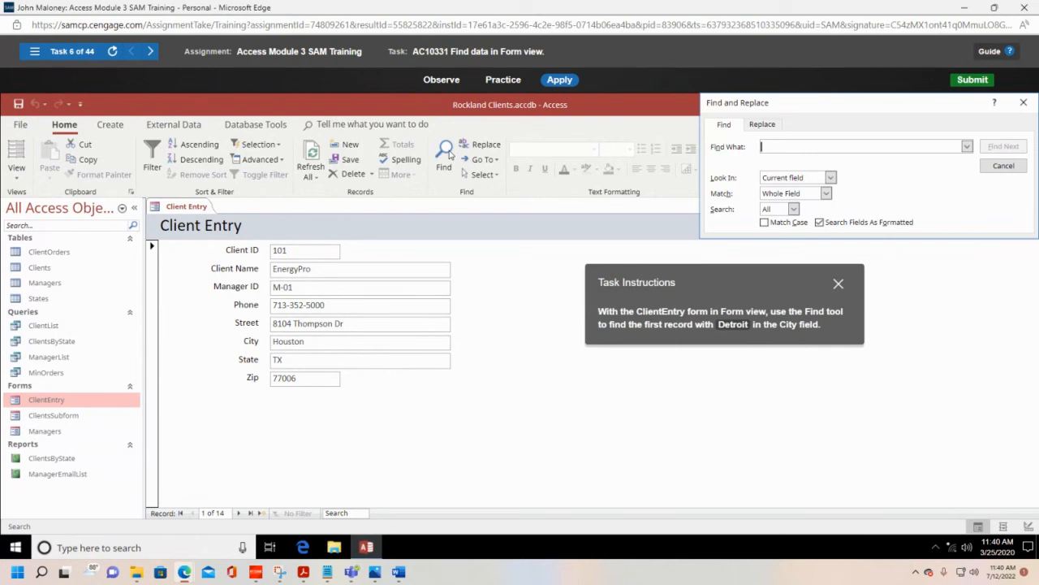
pyautogui.write('Detroit')
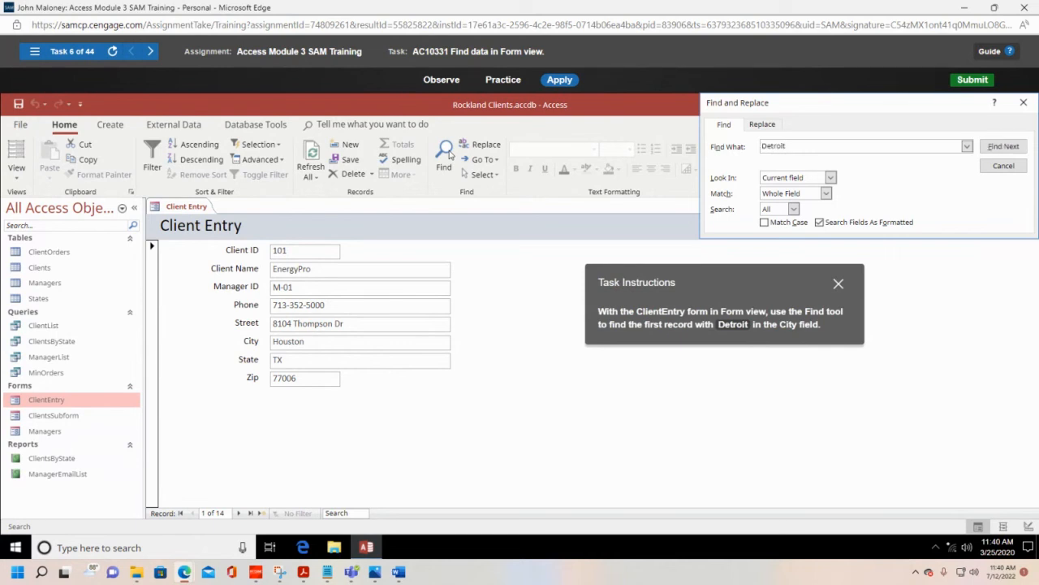
pyautogui.click(1002, 146)
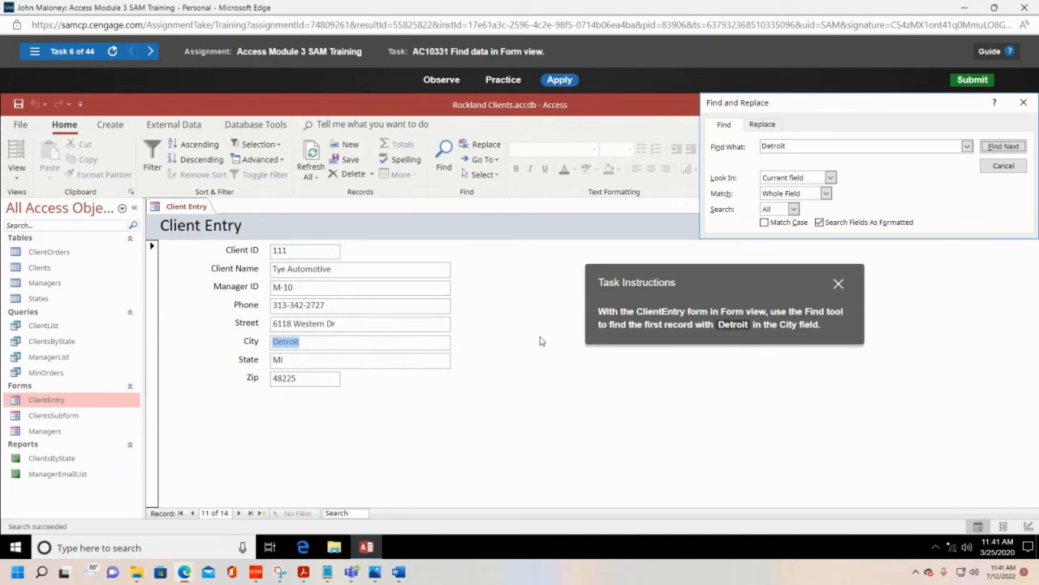
pyautogui.click(1004, 166)
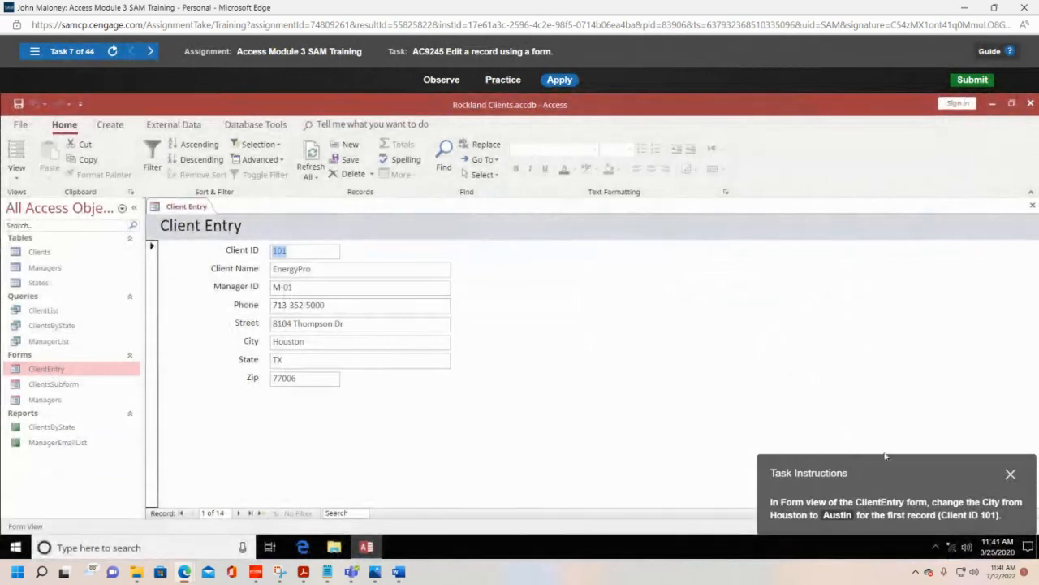
# Step: Change the City to Austin in the ClientEntry form's first record (Client ID 101) and move to the next record
pyautogui.moveTo(891, 480); pyautogui.dragTo(712, 290)
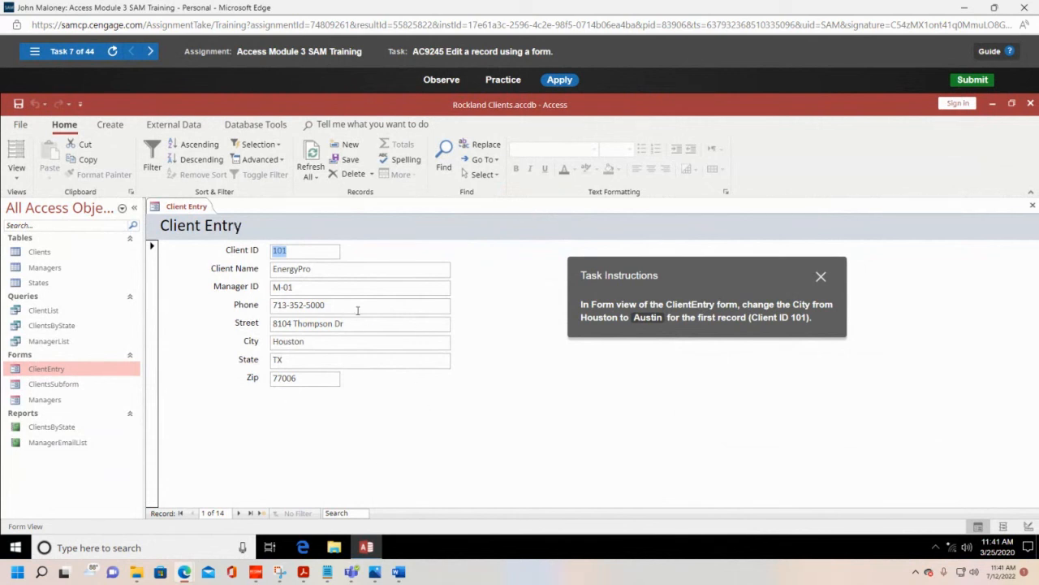
pyautogui.click(16, 175)
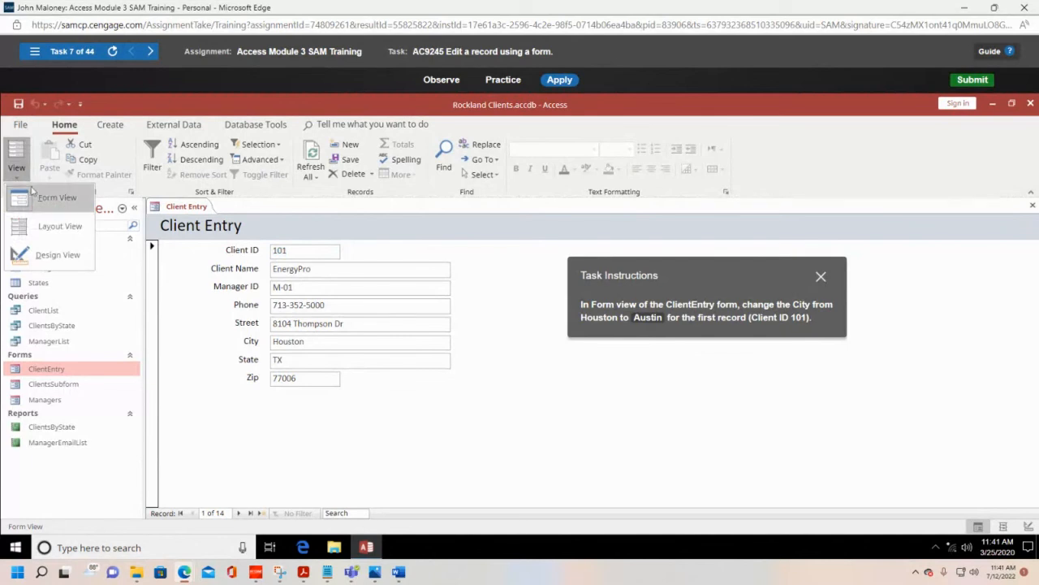
pyautogui.click(37, 199)
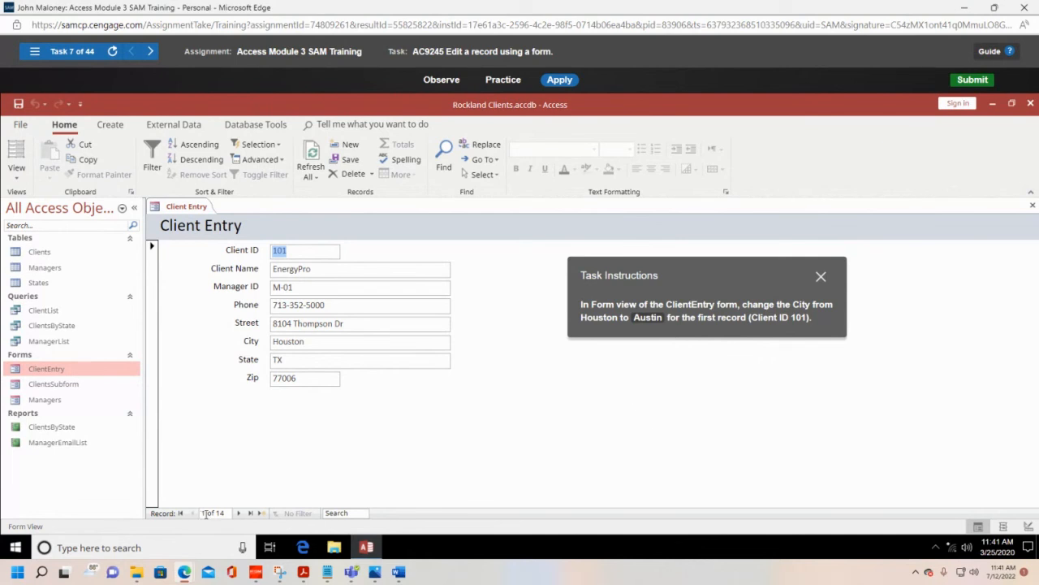
pyautogui.doubleClick(285, 340)
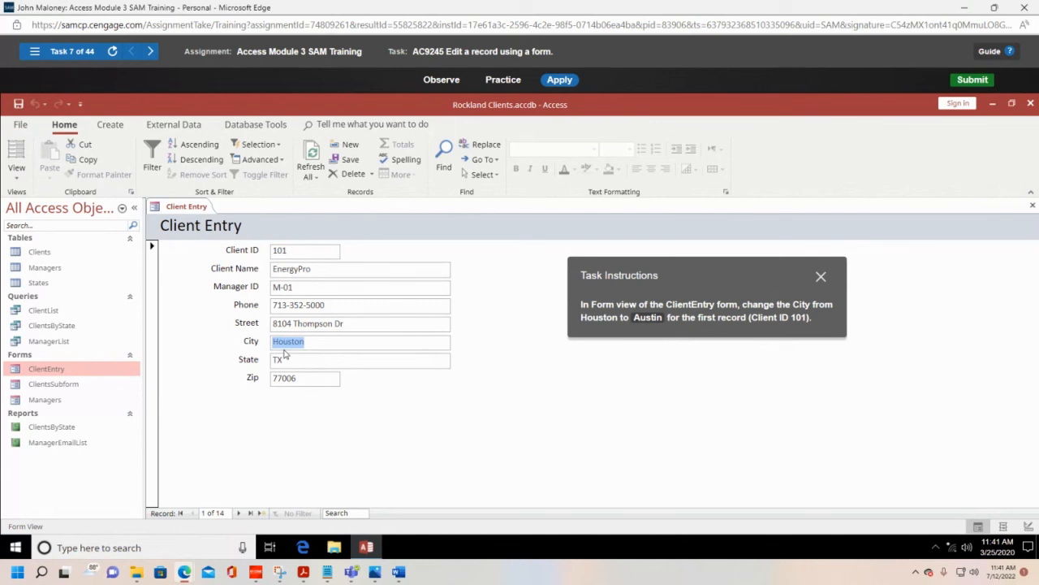
pyautogui.write('Aus')
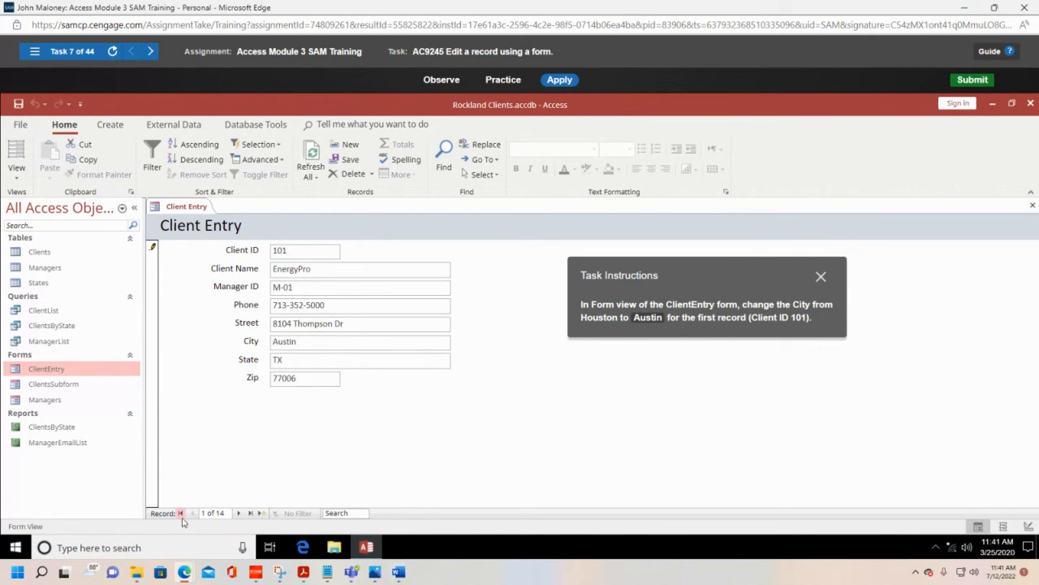
pyautogui.click(239, 514)
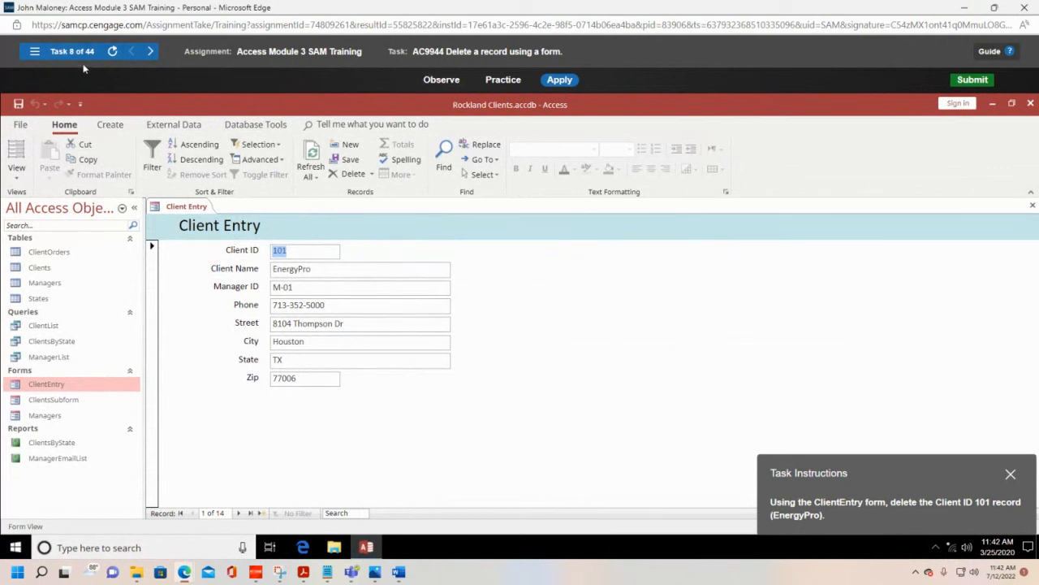
# Step: Delete the Client ID 101 record (EnergyPro) from the ClientEntry form and confirm the deletion
pyautogui.moveTo(964, 474); pyautogui.dragTo(735, 210)
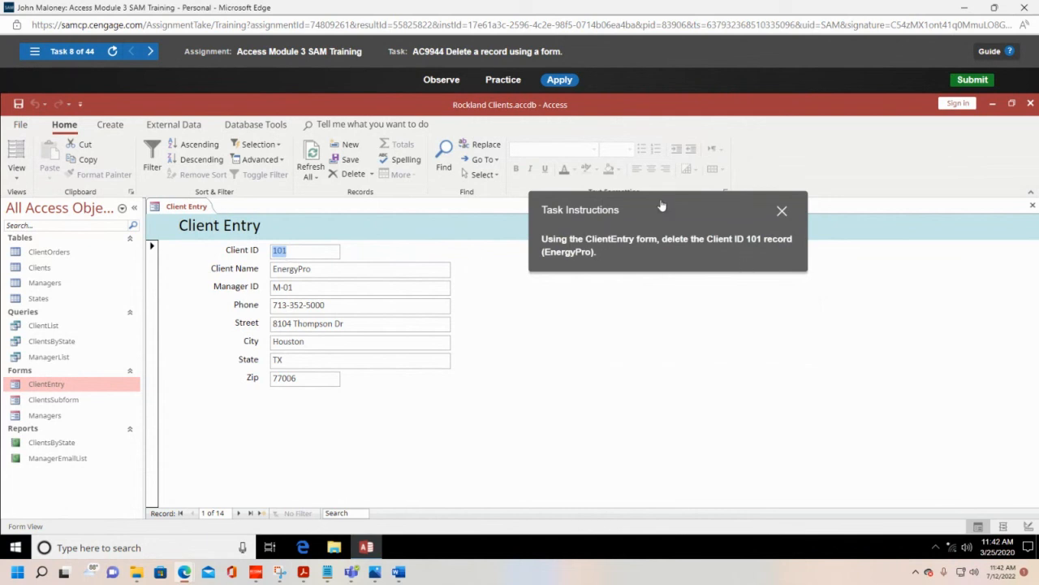
pyautogui.moveTo(663, 207); pyautogui.dragTo(748, 139)
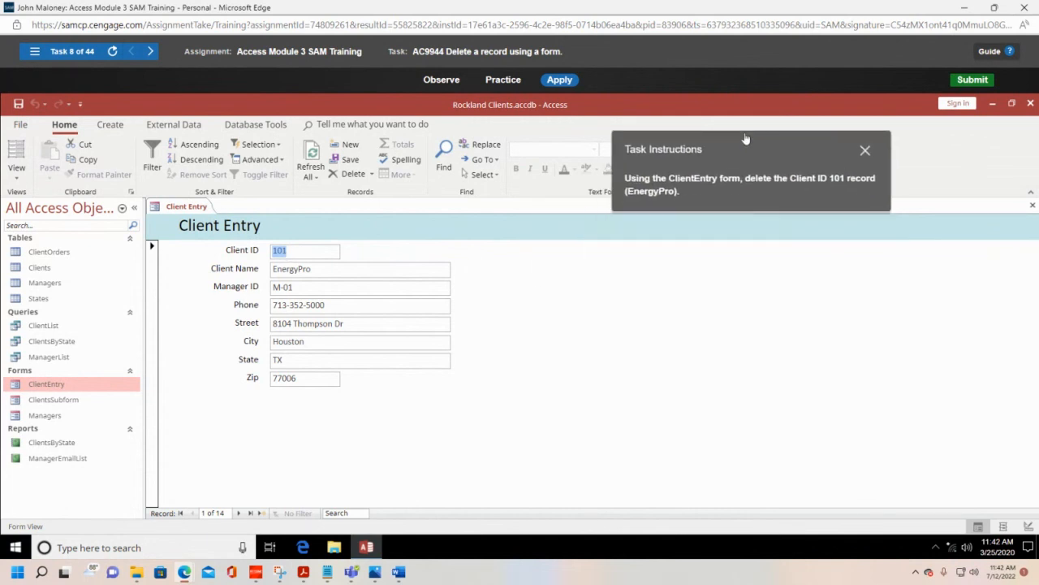
pyautogui.click(374, 174)
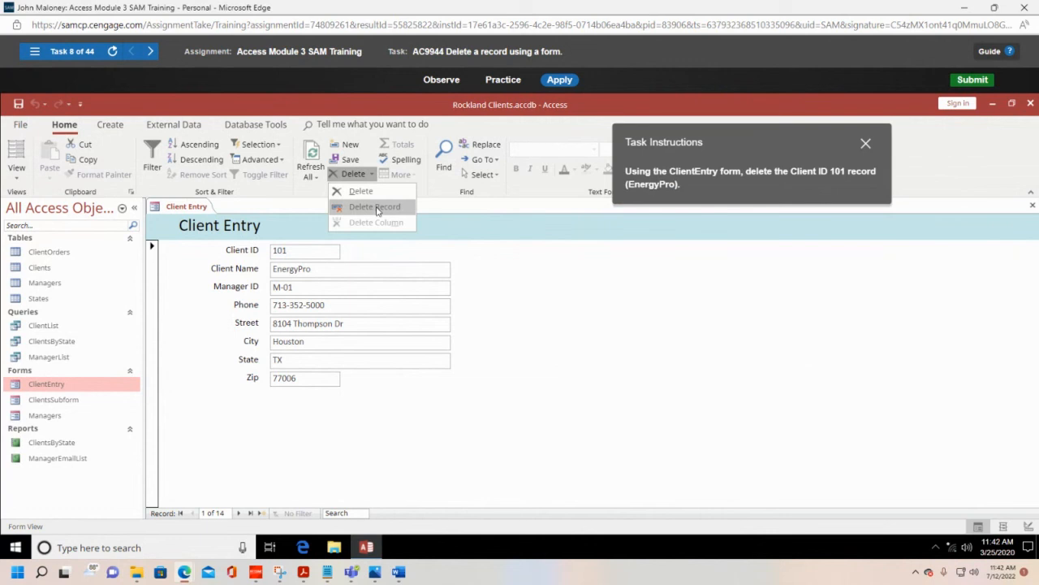
pyautogui.click(376, 210)
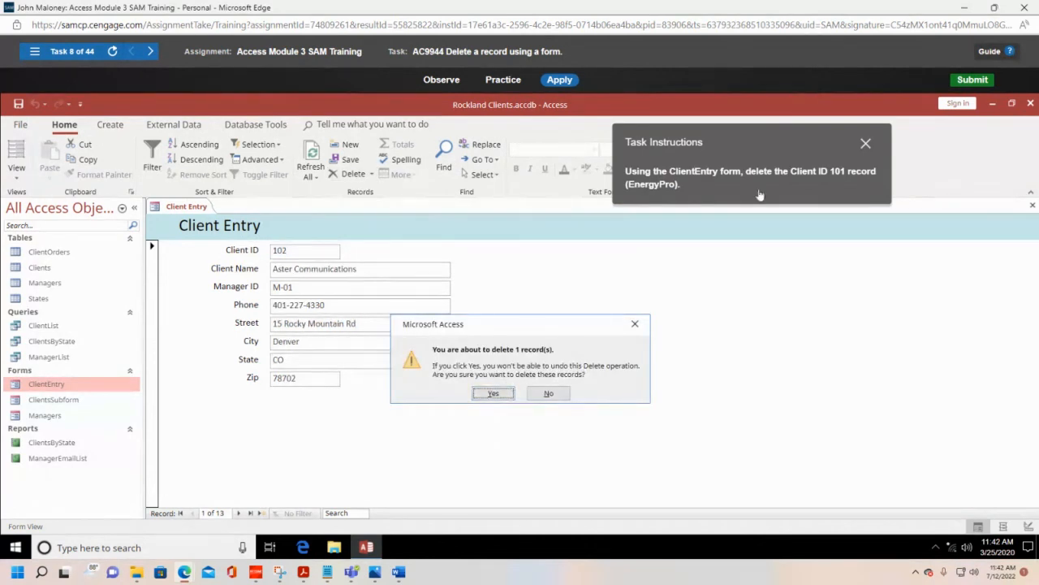
pyautogui.click(492, 393)
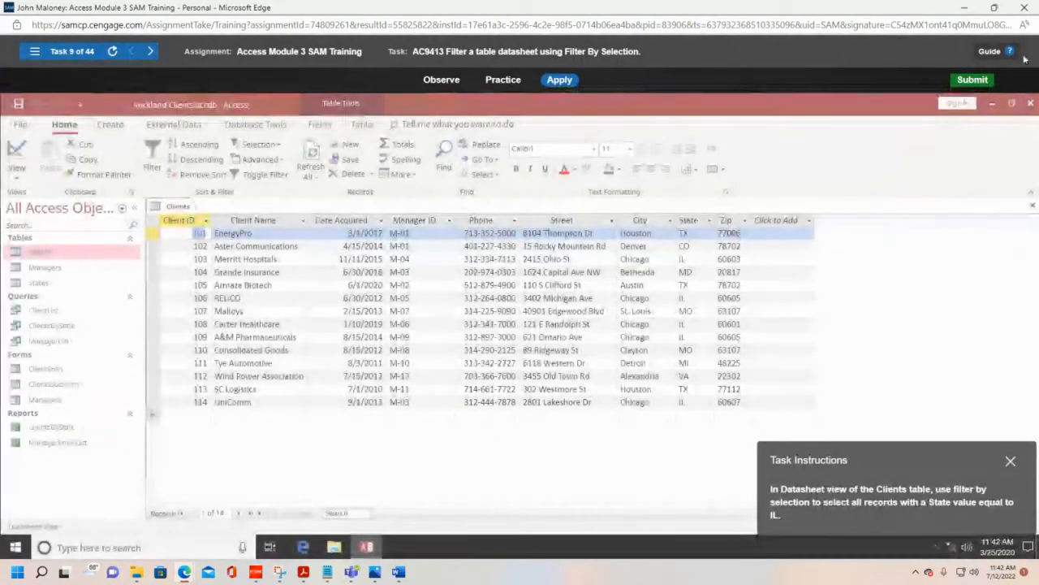
# Step: Exit the Module 3 training and start the Access Module 4 SAM Training from the course list in a maximized window
pyautogui.click(1025, 8)
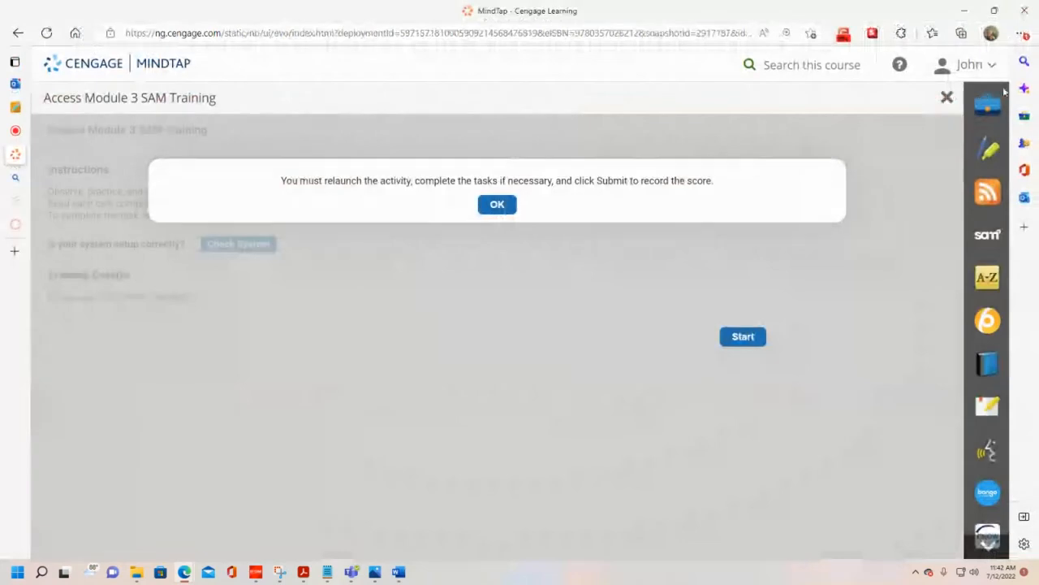
pyautogui.click(947, 99)
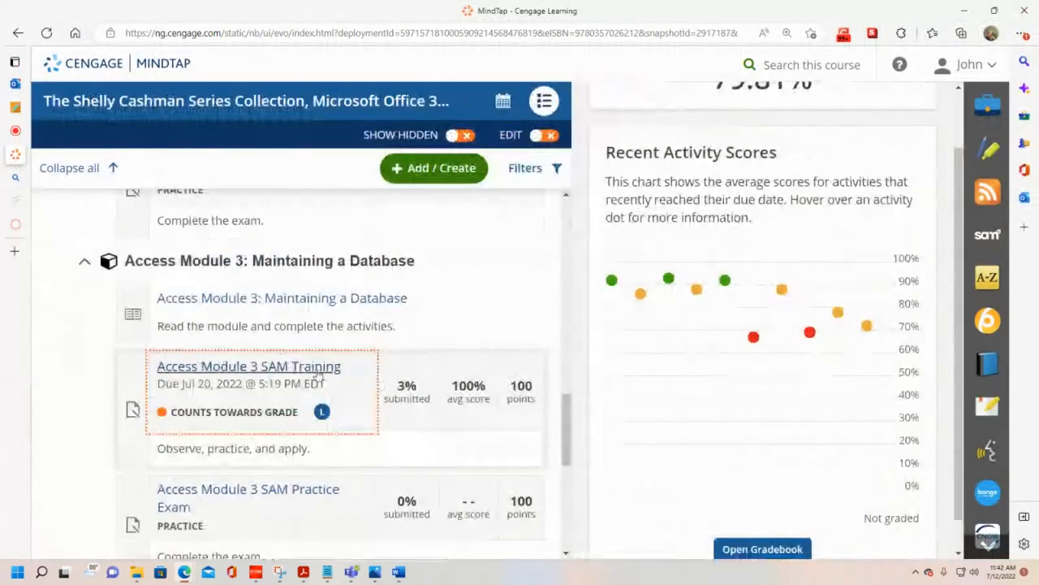
pyautogui.scroll(-3, 309, 377)
pyautogui.click(211, 320)
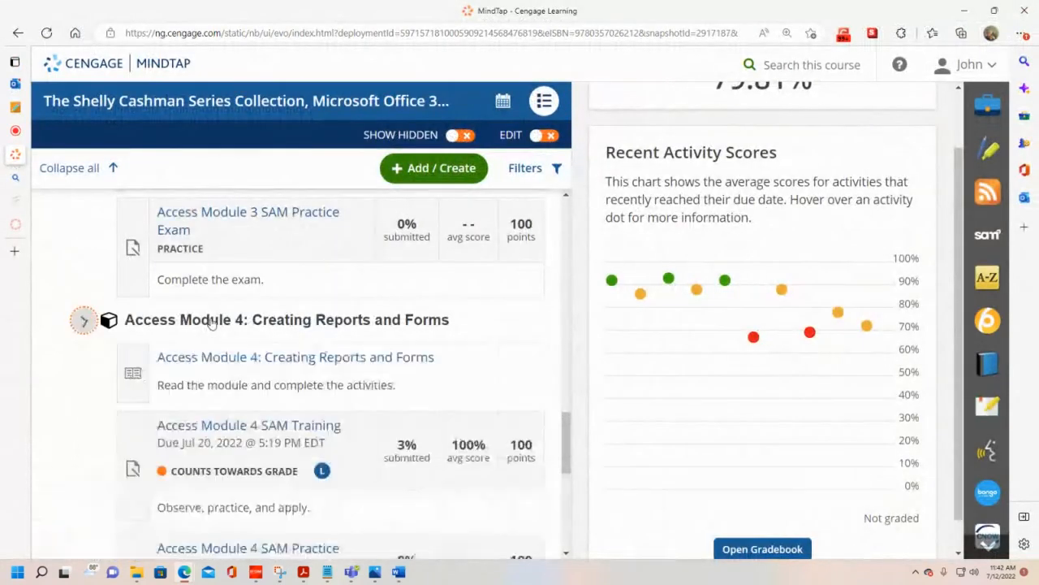
pyautogui.click(233, 370)
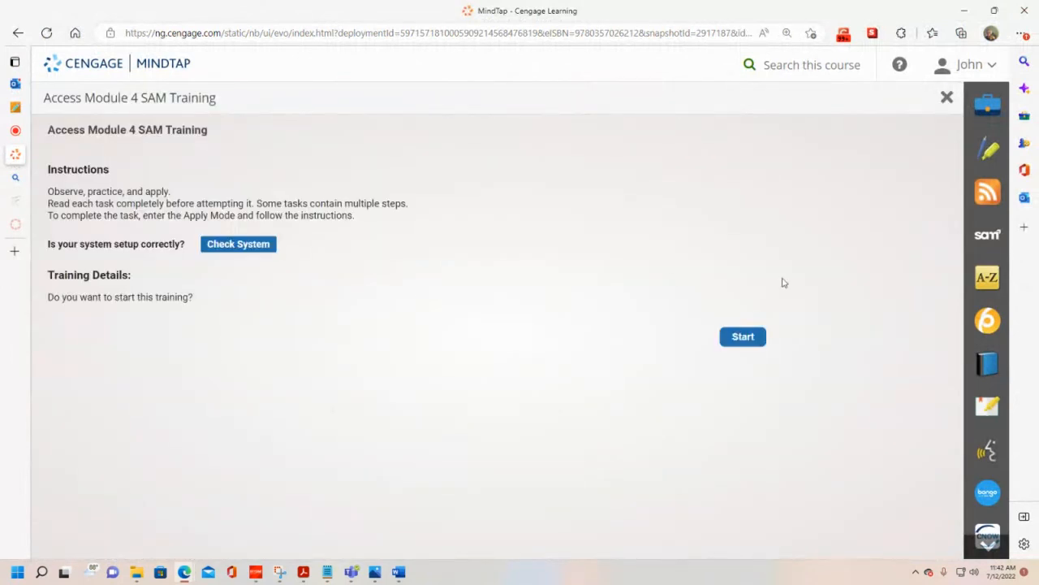
pyautogui.click(742, 336)
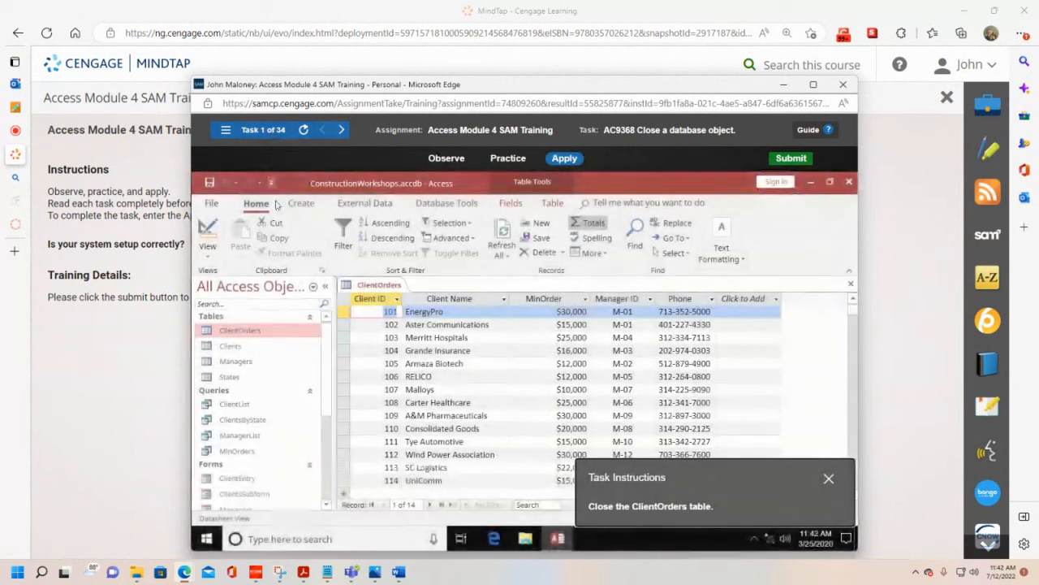
pyautogui.click(813, 84)
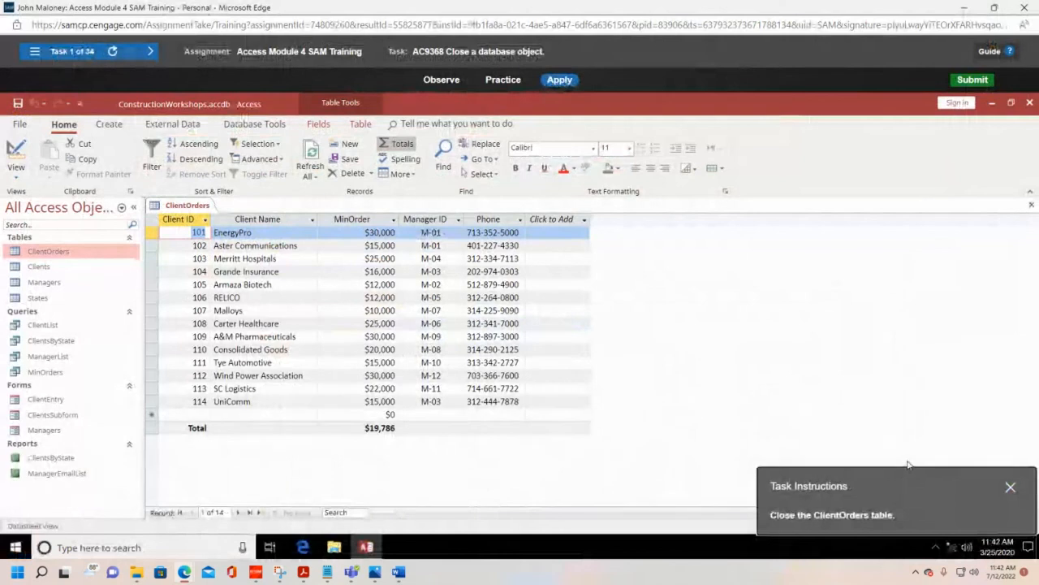
# Step: Move the task instructions off the task area and close the ClientOrders table
pyautogui.moveTo(914, 487); pyautogui.dragTo(773, 265)
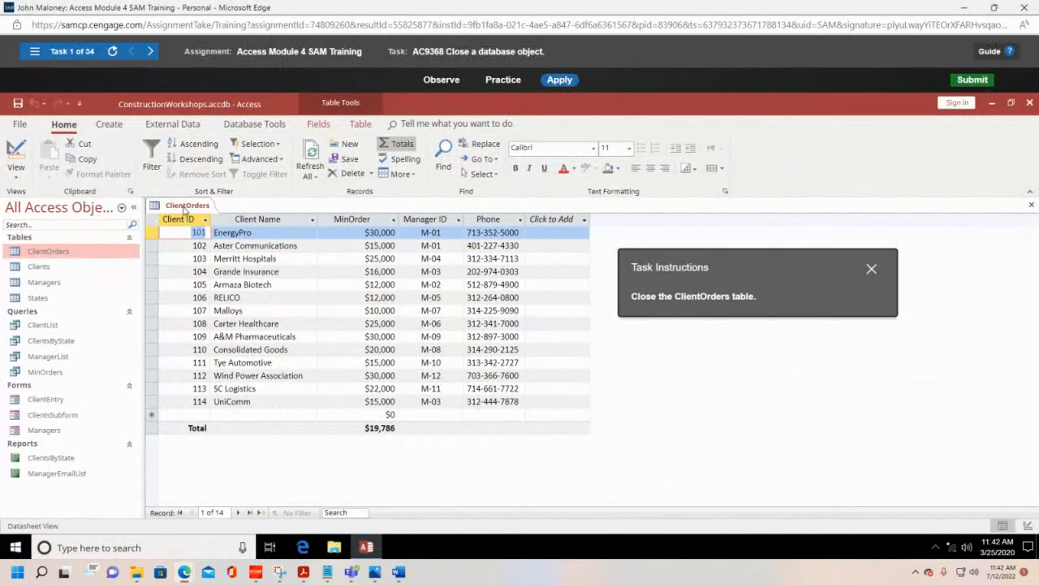
pyautogui.rightClick(185, 209)
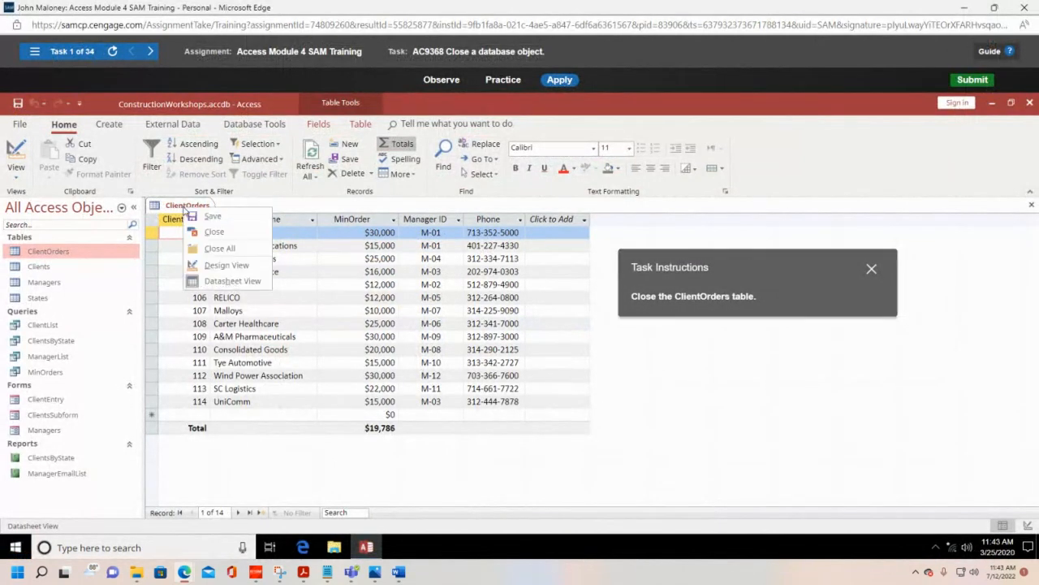
pyautogui.click(215, 232)
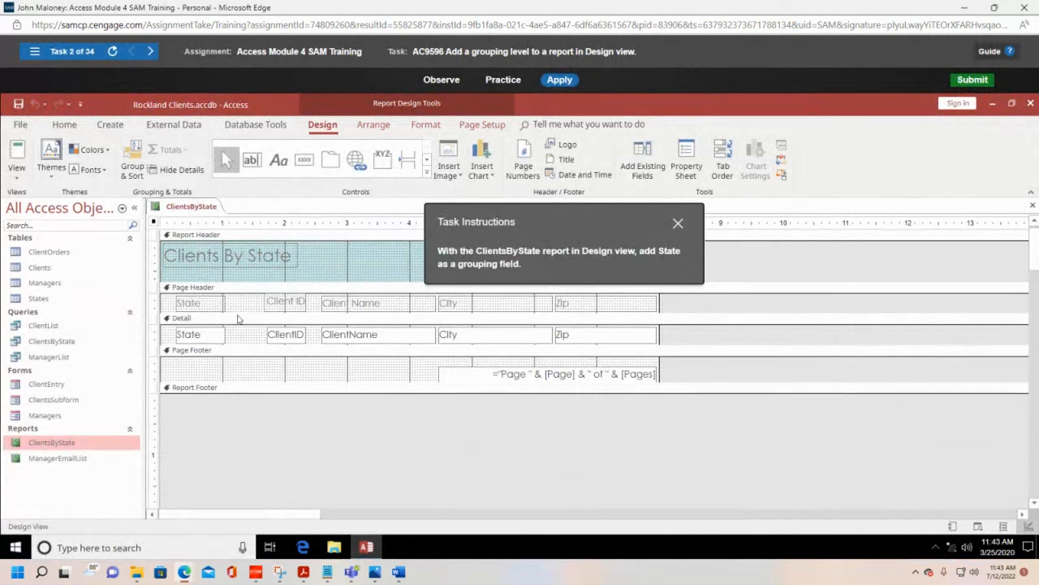
# Step: Add State as a grouping field to the ClientsByState report in Design view
pyautogui.click(18, 177)
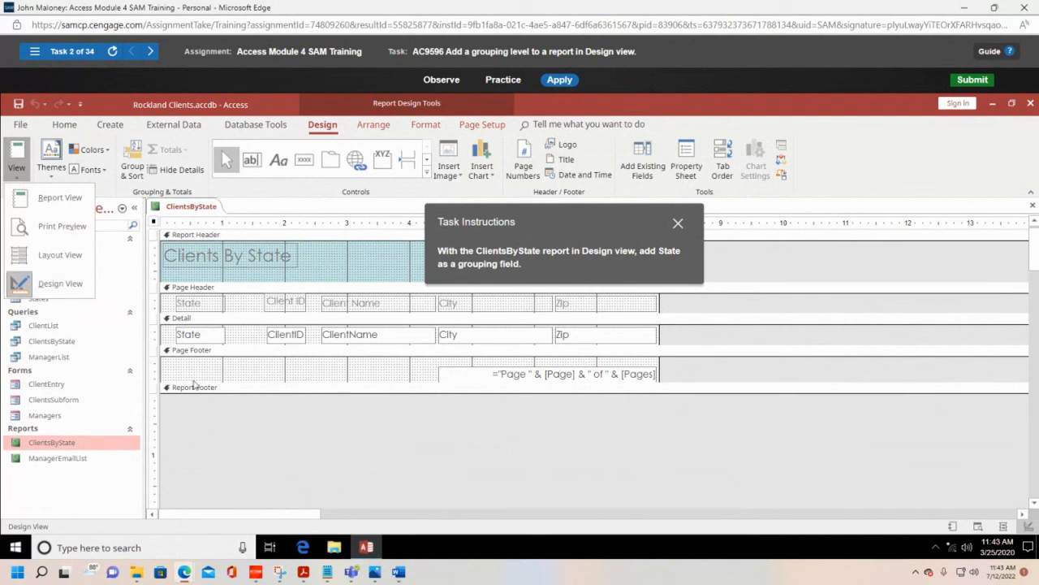
pyautogui.click(215, 427)
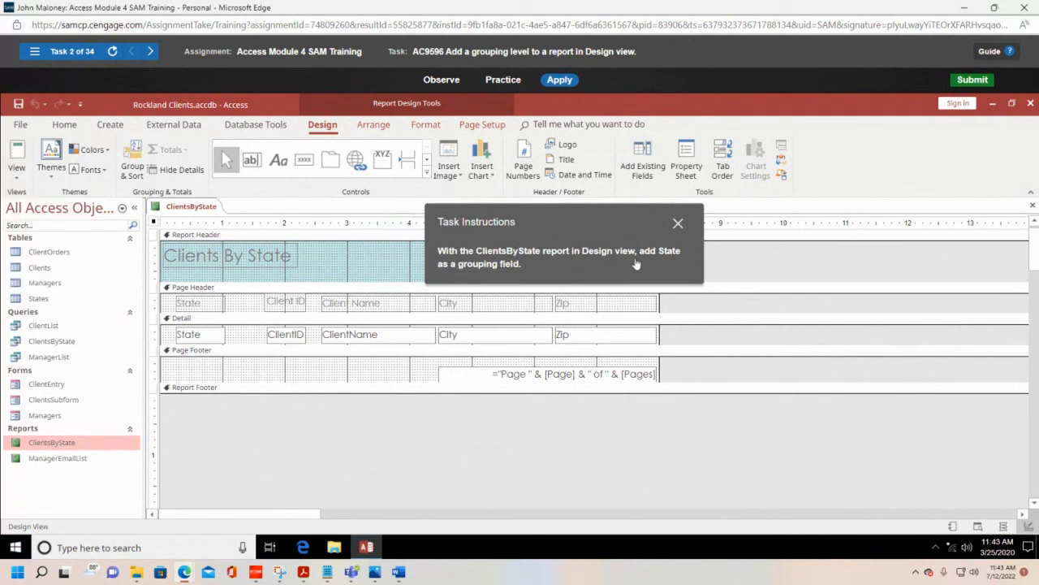
pyautogui.click(205, 340)
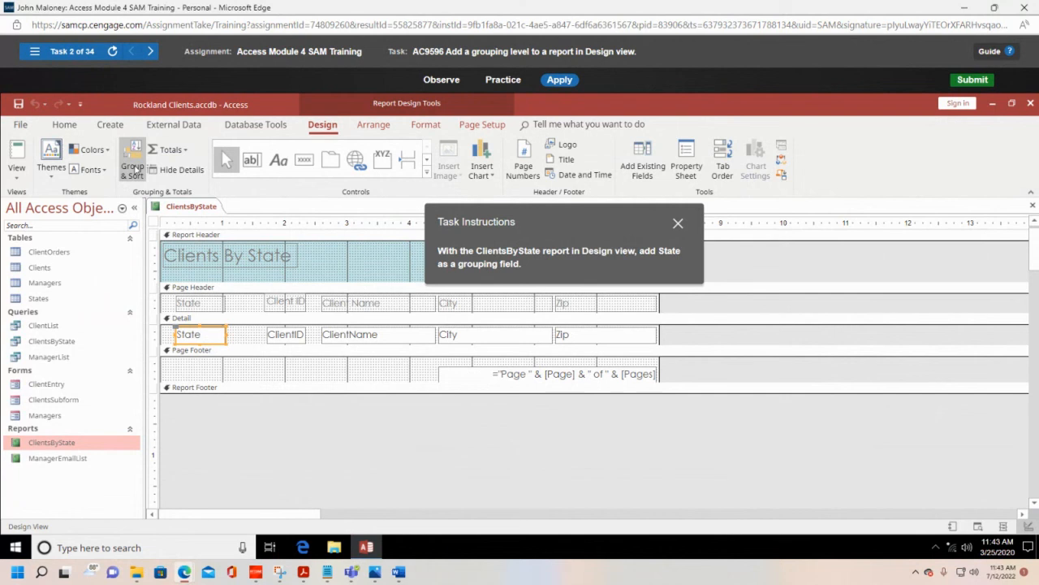
pyautogui.click(132, 168)
pyautogui.moveTo(574, 219); pyautogui.dragTo(812, 151)
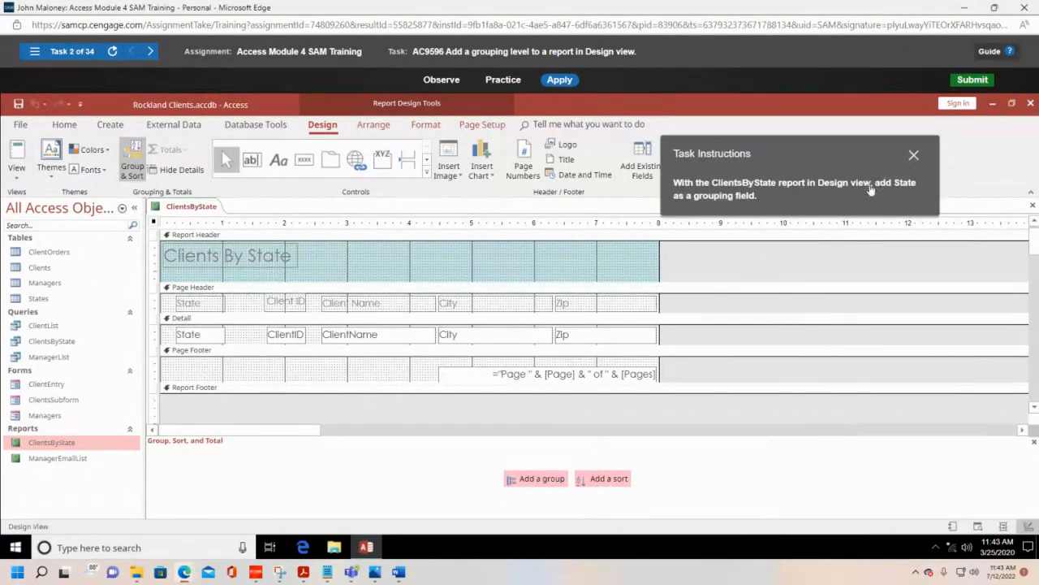
pyautogui.click(531, 479)
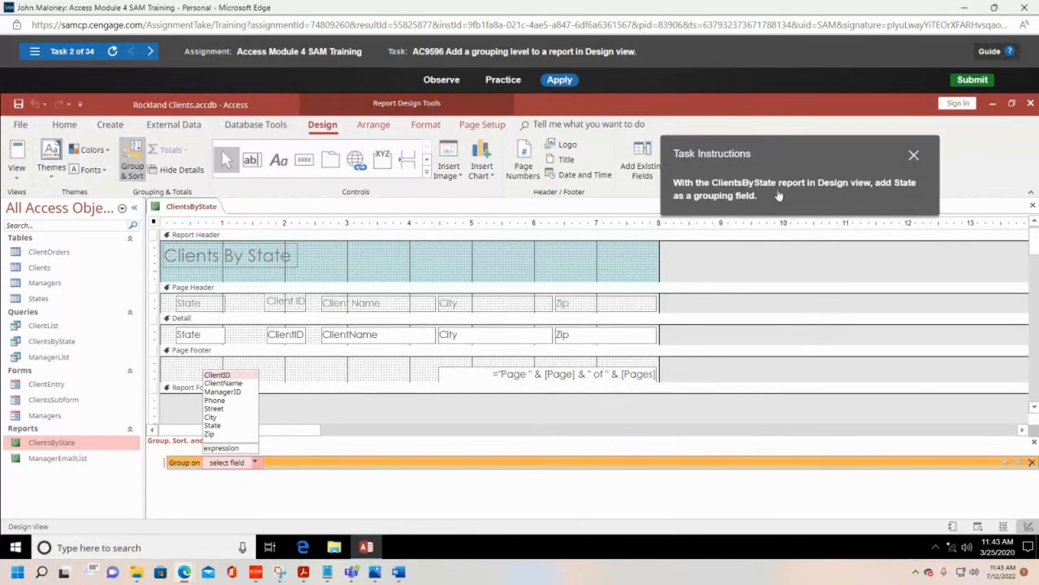
pyautogui.click(218, 427)
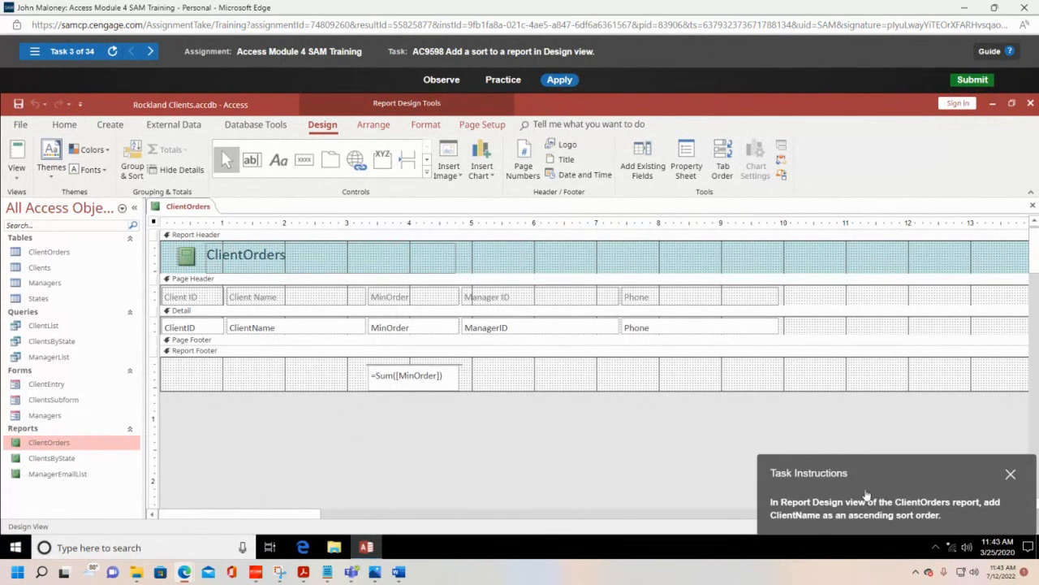
# Step: Add an ascending sort on ClientName to the ClientOrders report in Design view
pyautogui.moveTo(902, 484); pyautogui.dragTo(466, 302)
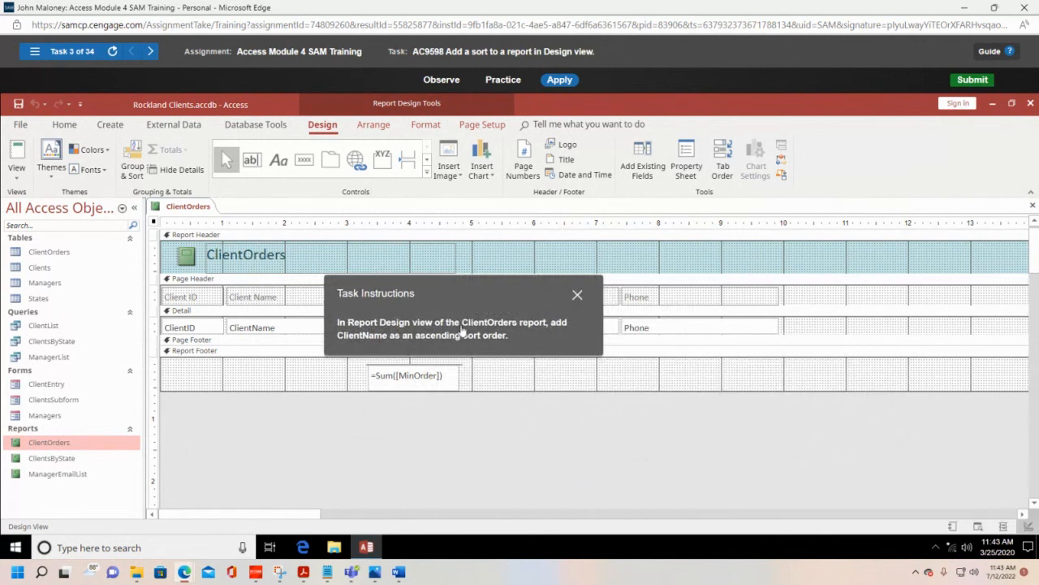
pyautogui.click(16, 172)
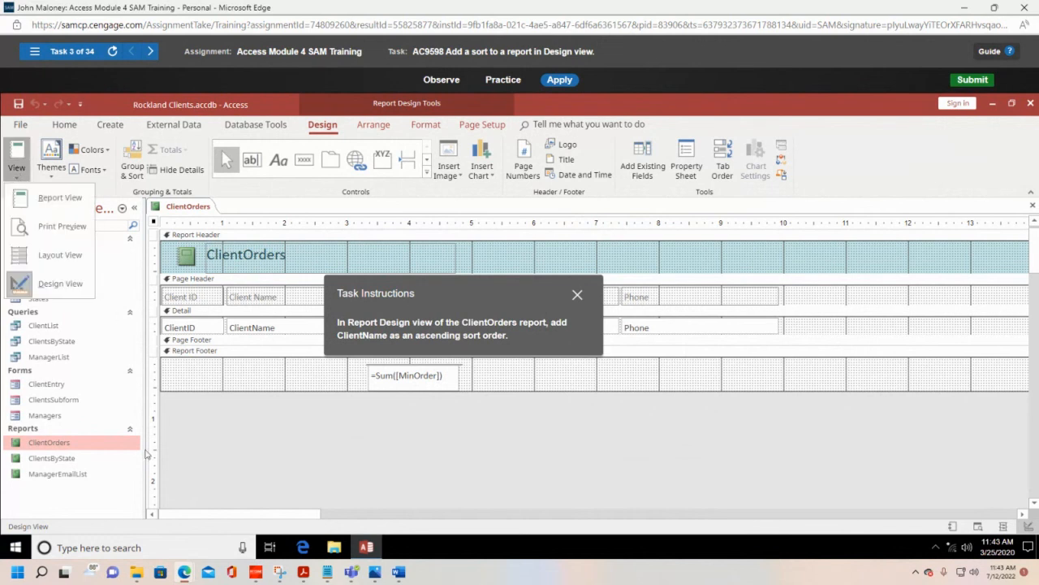
pyautogui.click(27, 176)
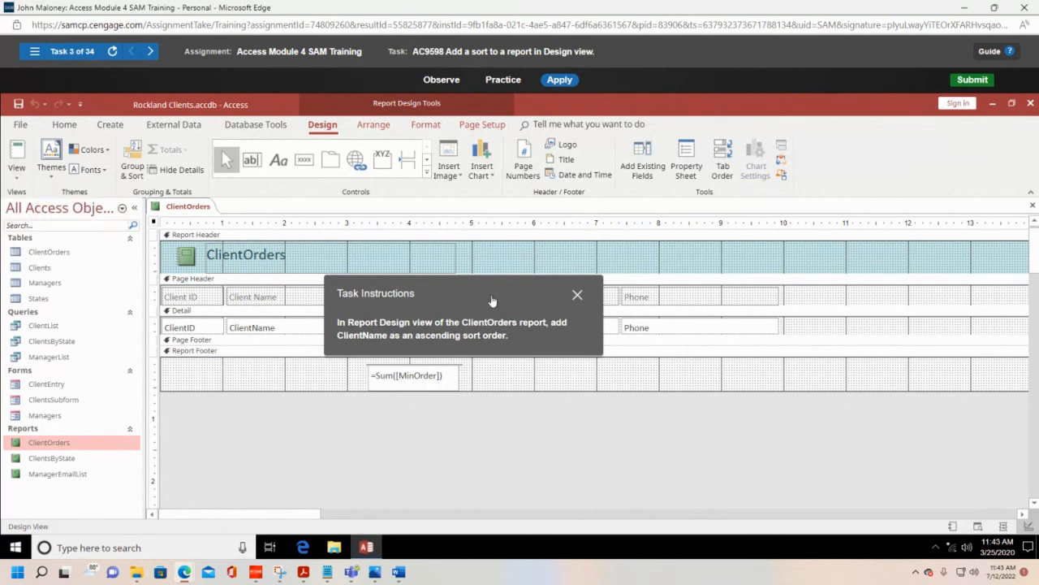
pyautogui.moveTo(492, 296); pyautogui.dragTo(769, 276)
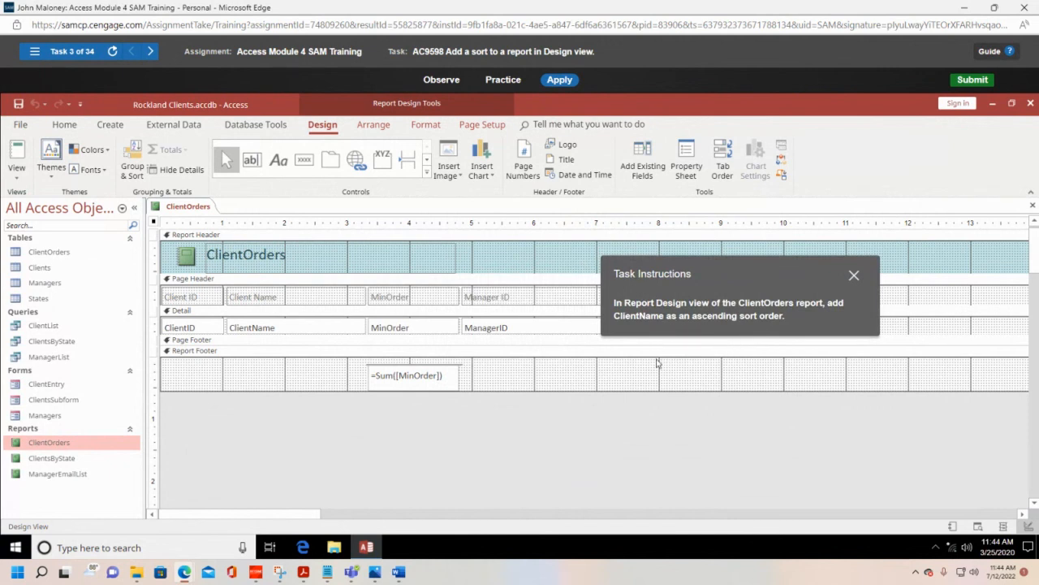
pyautogui.click(132, 170)
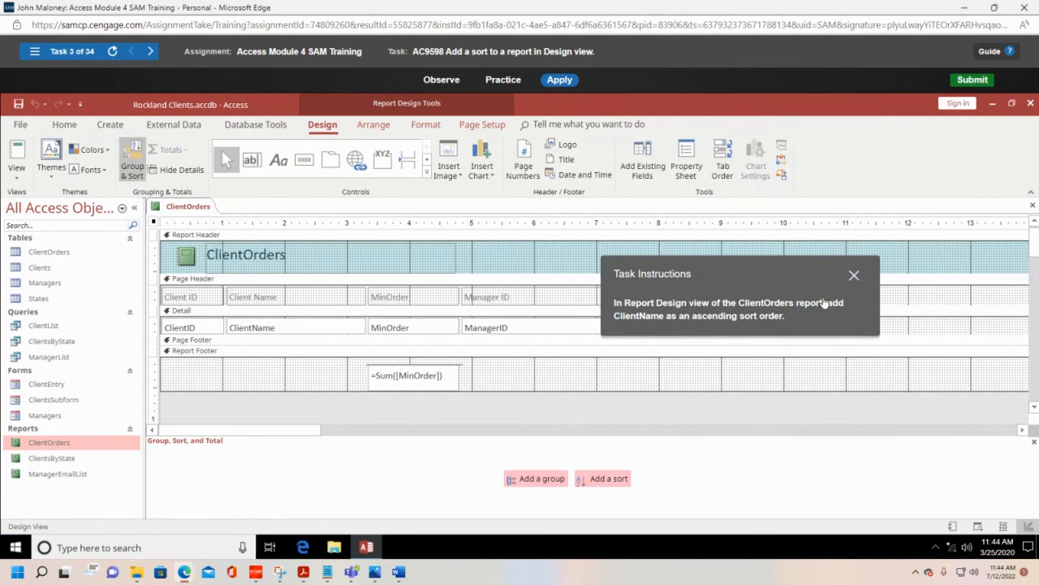
pyautogui.click(601, 479)
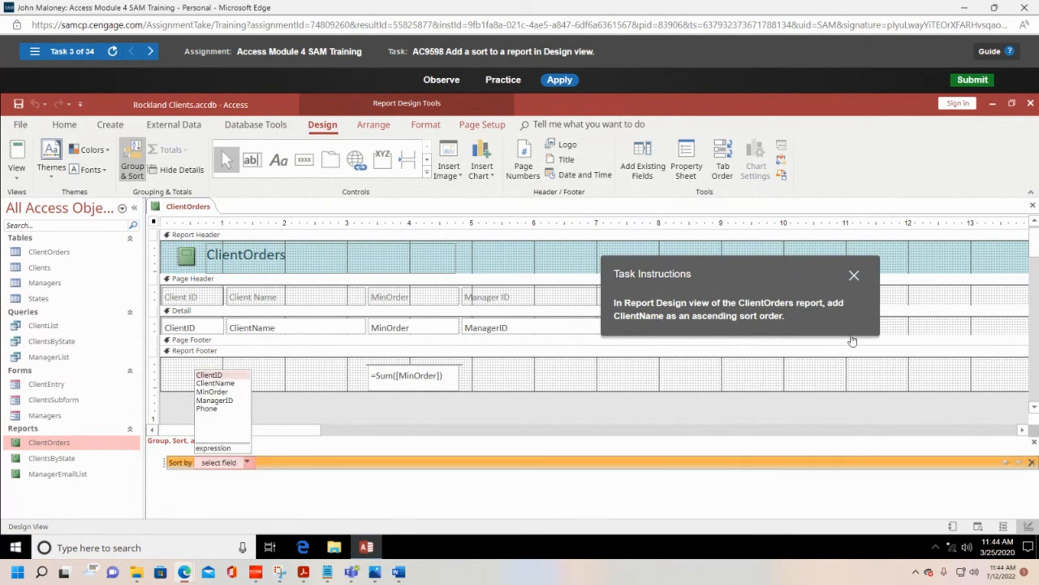
pyautogui.click(228, 384)
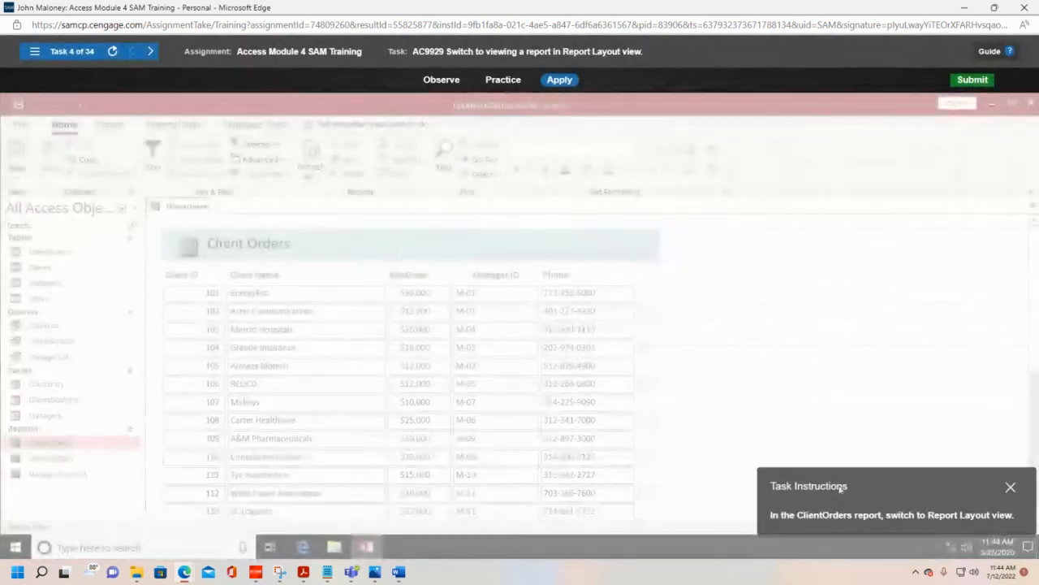
# Step: Move the task instructions aside and switch the ClientOrders report to Layout view
pyautogui.moveTo(923, 492); pyautogui.dragTo(565, 279)
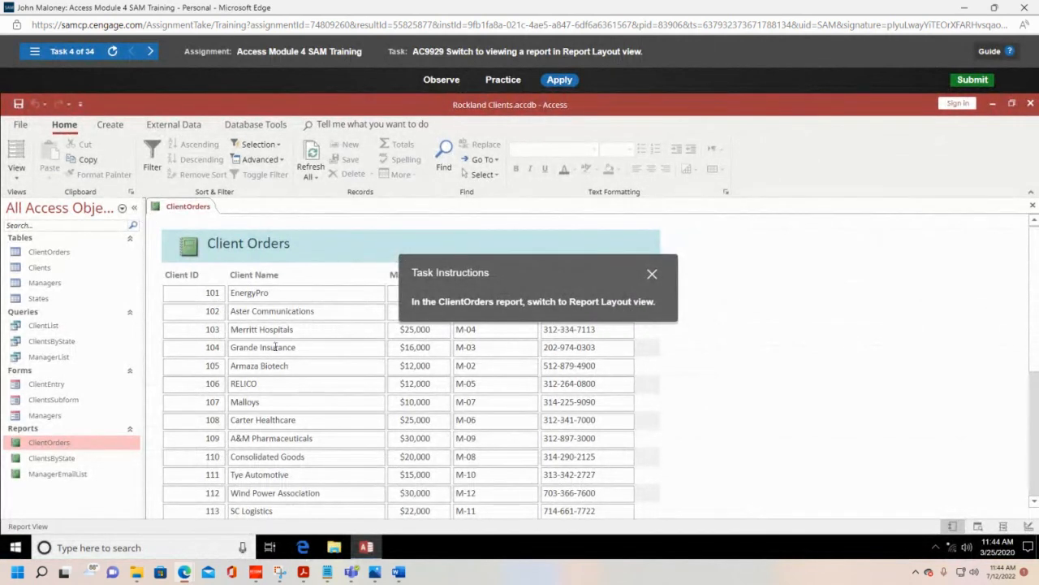
pyautogui.click(17, 177)
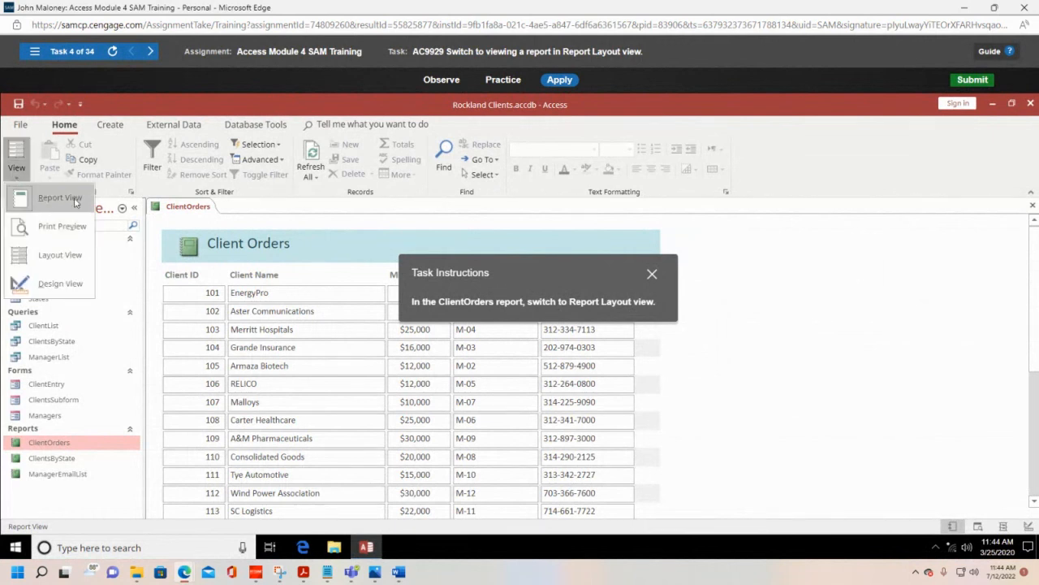
pyautogui.click(52, 257)
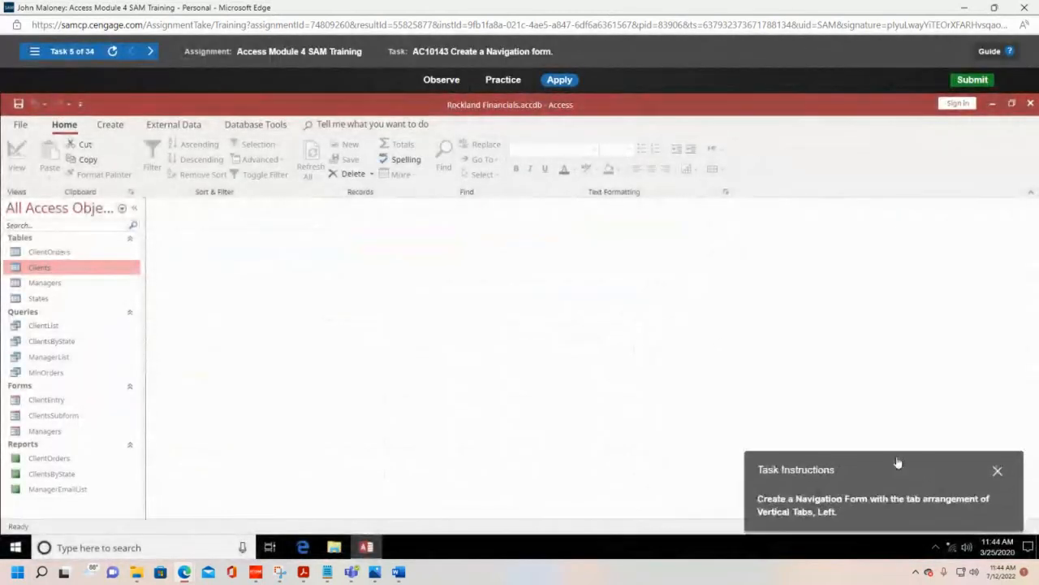
# Step: Create a Navigation form with the Vertical Tabs, Left arrangement
pyautogui.moveTo(897, 463); pyautogui.dragTo(534, 230)
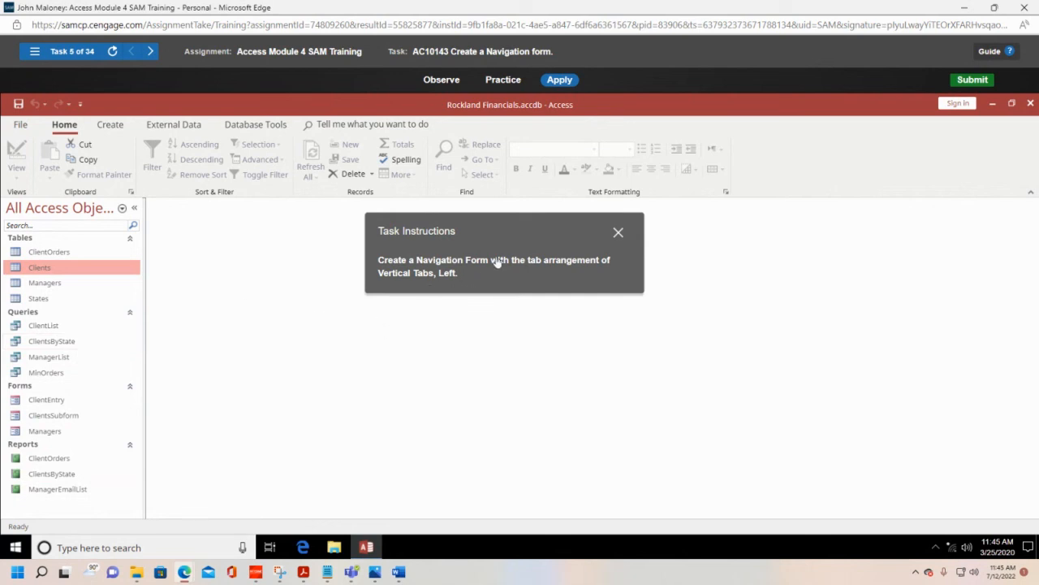
pyautogui.click(109, 126)
pyautogui.moveTo(484, 229); pyautogui.dragTo(437, 377)
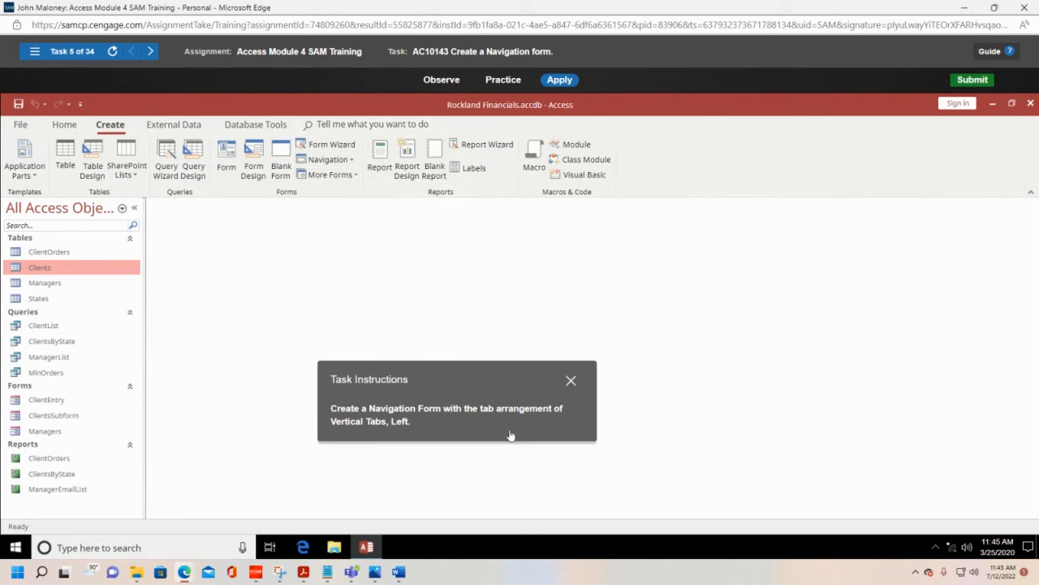
pyautogui.click(352, 162)
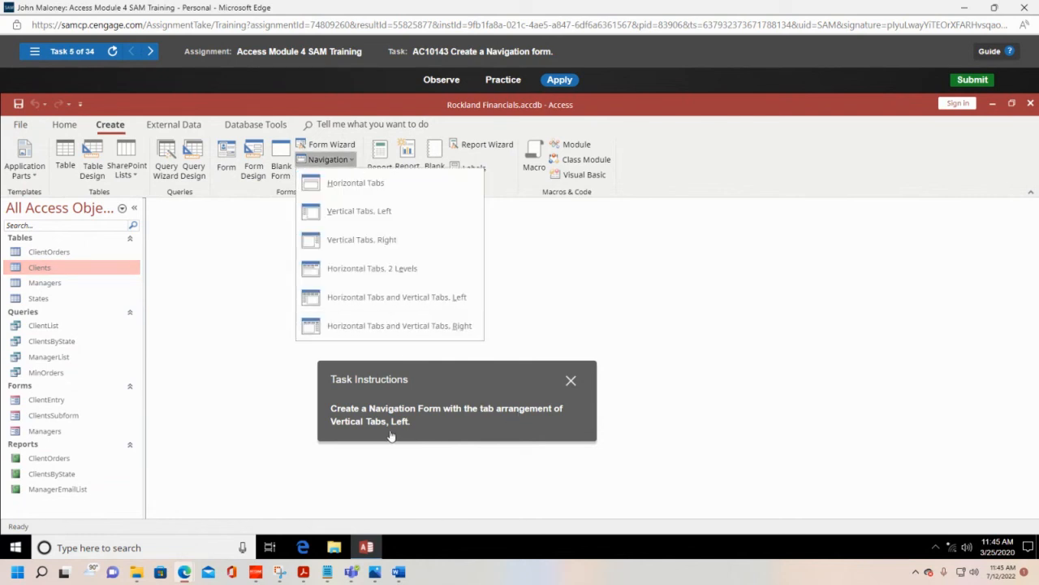
pyautogui.click(312, 219)
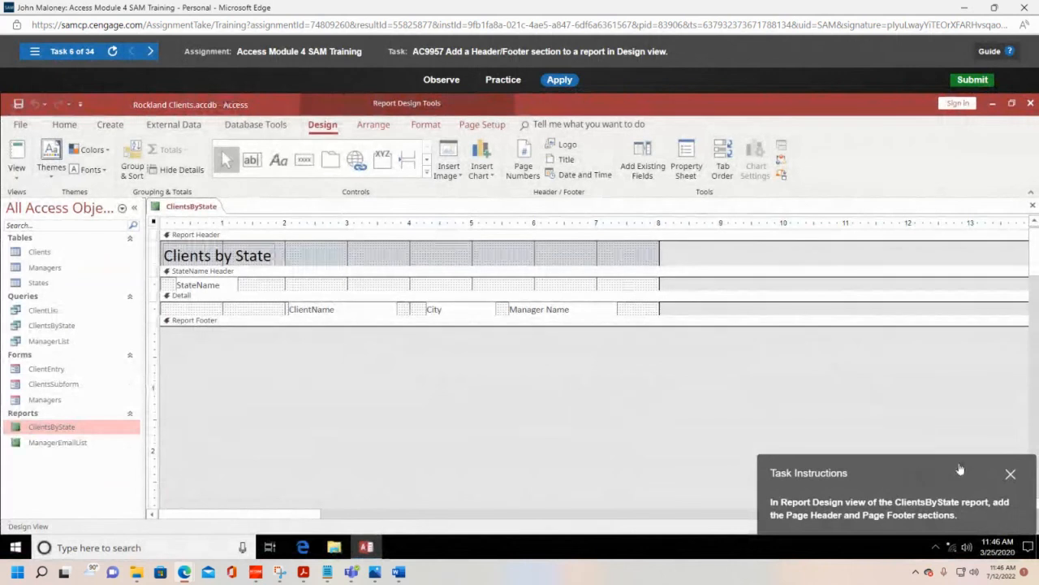
# Step: Add the Page Header and Page Footer sections to the ClientsByState report in Design view
pyautogui.moveTo(959, 468); pyautogui.dragTo(684, 216)
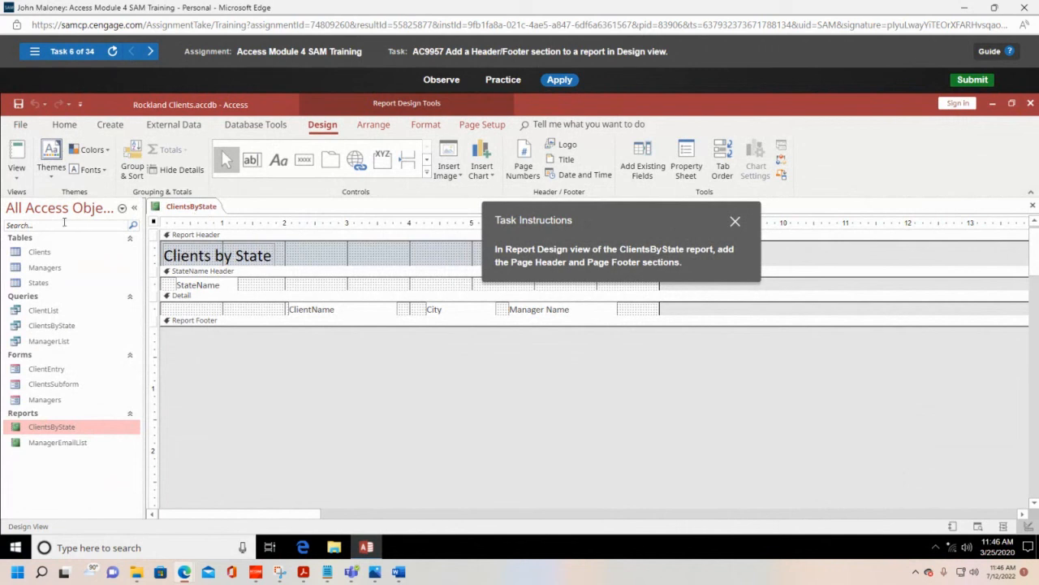
pyautogui.click(19, 177)
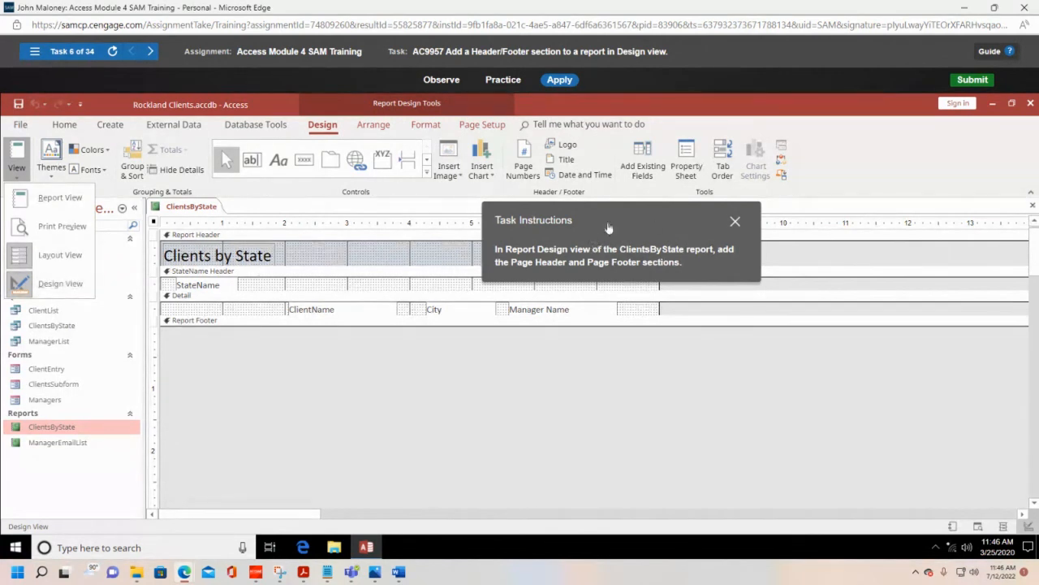
pyautogui.moveTo(648, 212); pyautogui.dragTo(639, 344)
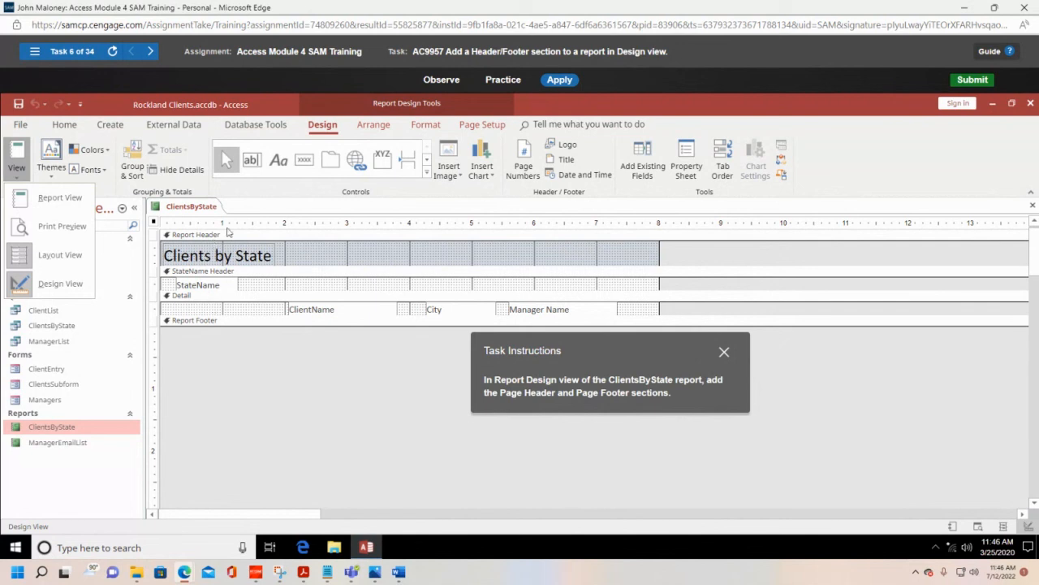
pyautogui.rightClick(260, 241)
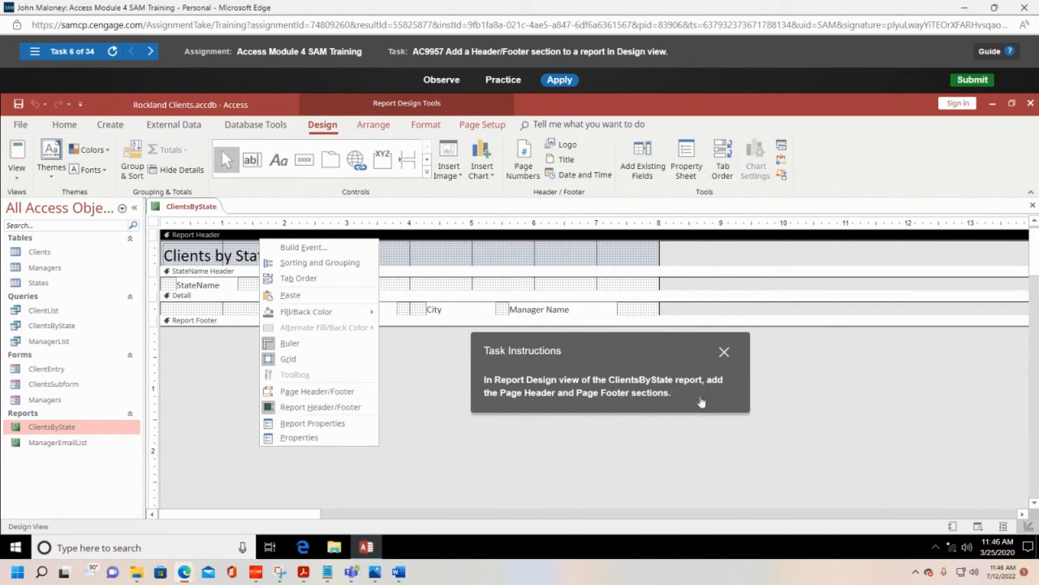
pyautogui.click(308, 391)
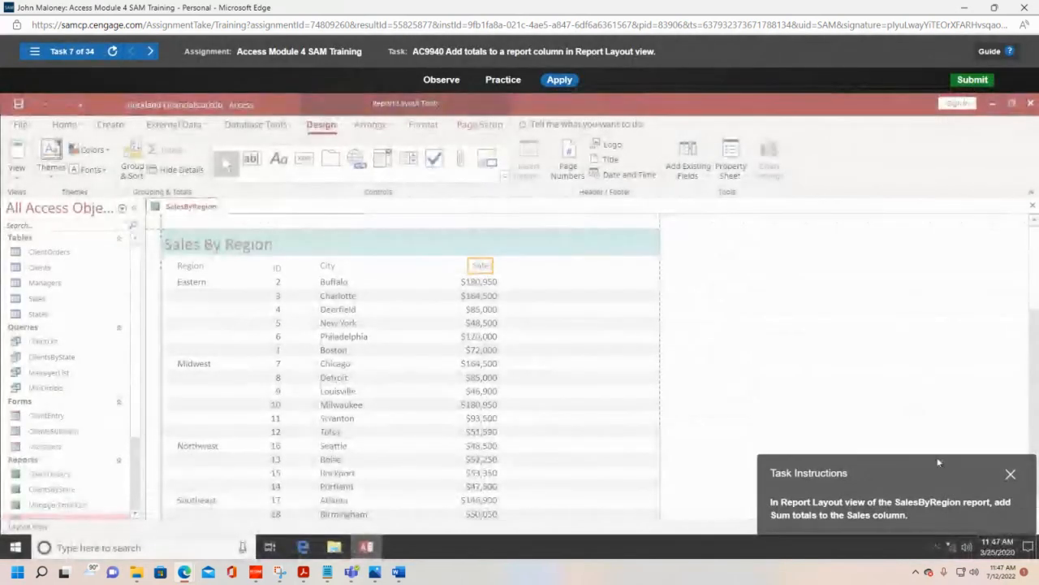
# Step: Add Sum totals to the Sales column of the SalesByRegion report in Layout view
pyautogui.moveTo(938, 462); pyautogui.dragTo(540, 203)
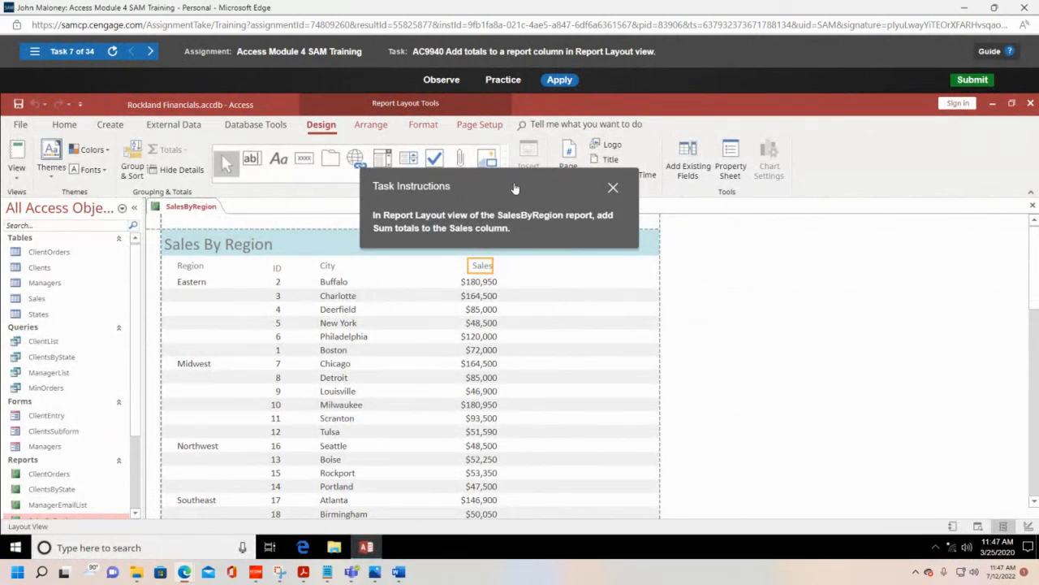
pyautogui.moveTo(514, 189); pyautogui.dragTo(731, 253)
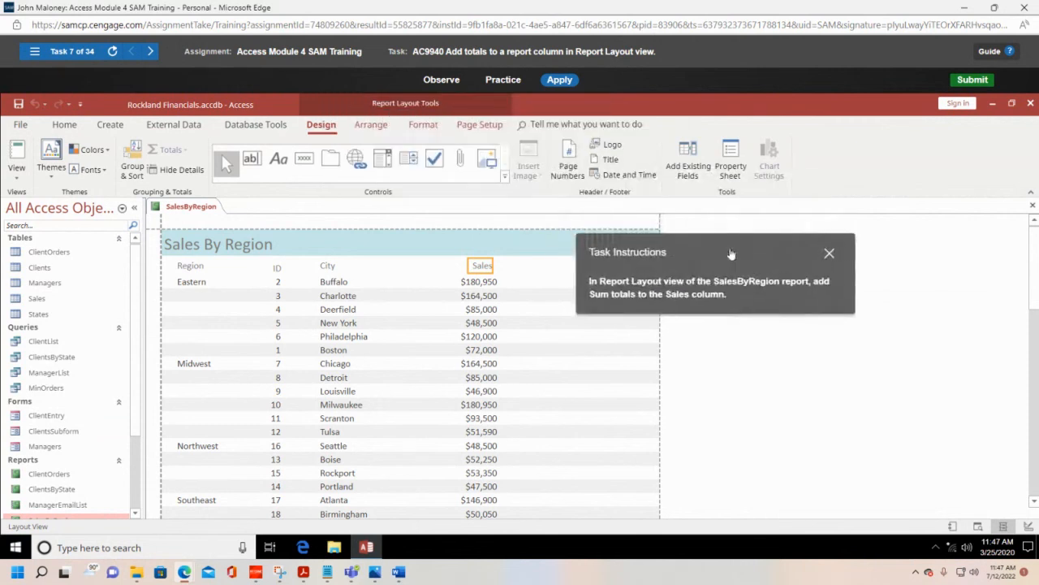
pyautogui.click(17, 172)
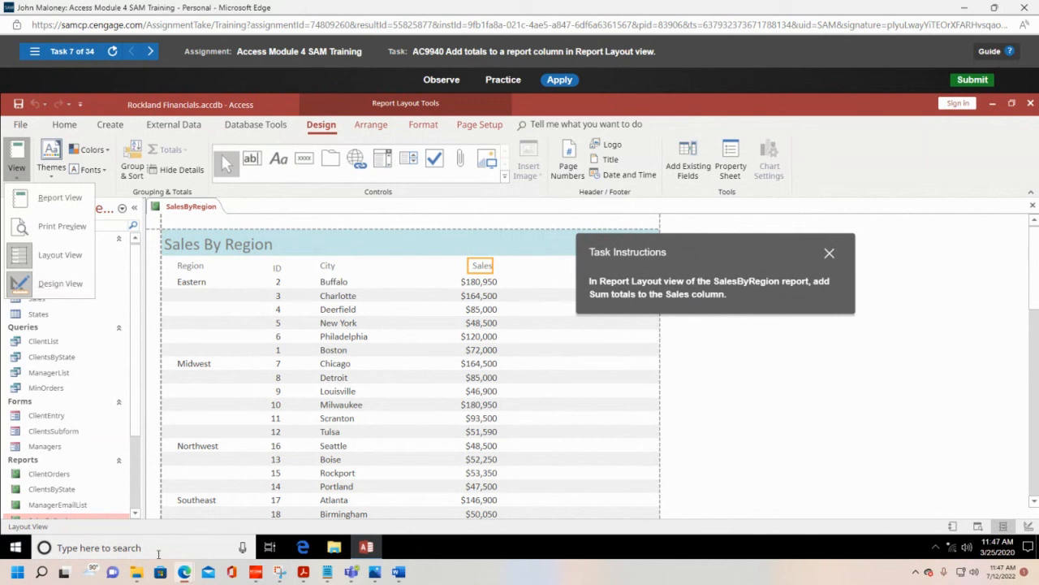
pyautogui.click(13, 179)
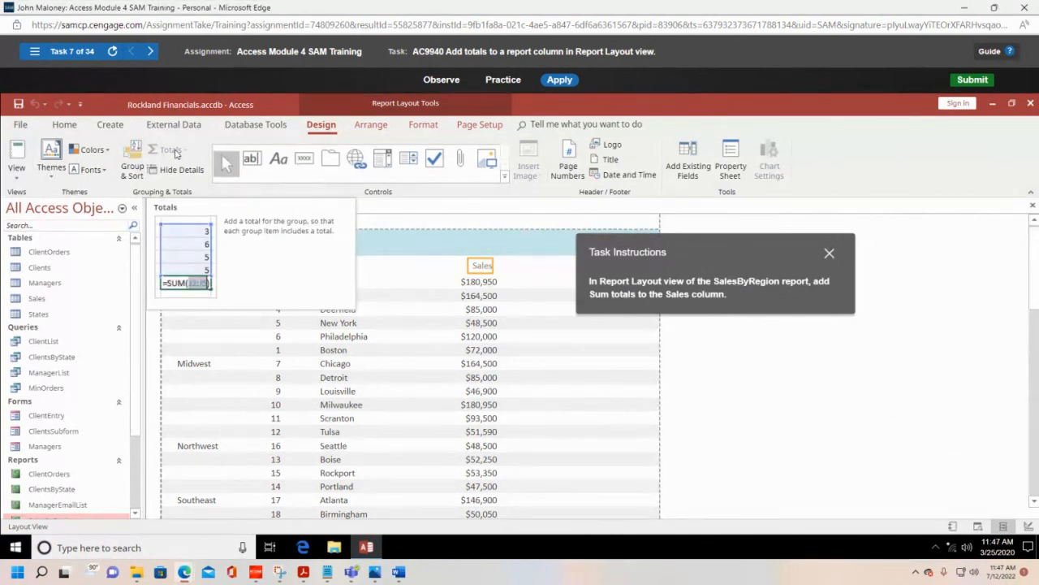
pyautogui.click(483, 271)
pyautogui.click(484, 286)
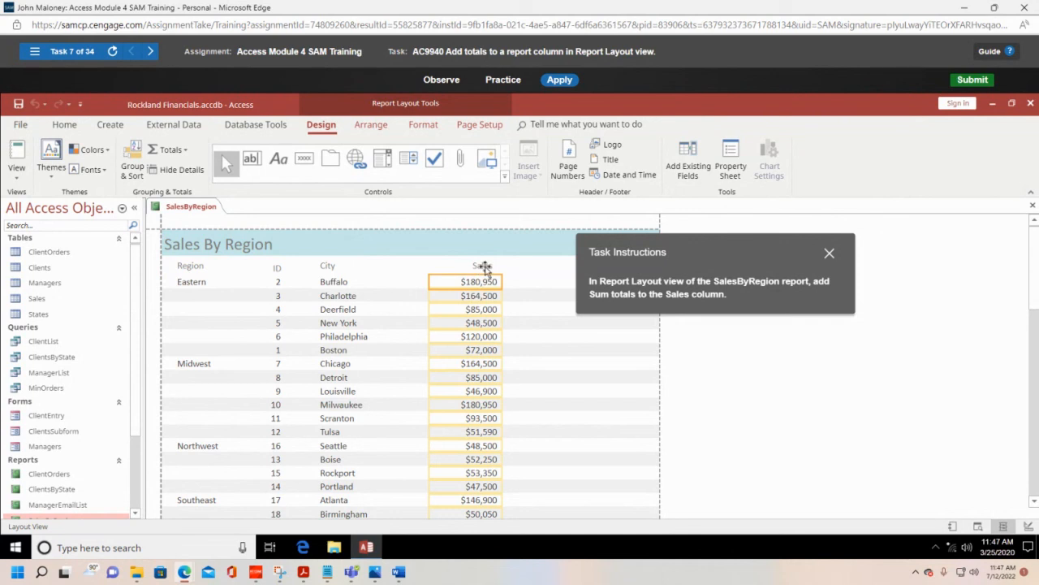
pyautogui.click(484, 266)
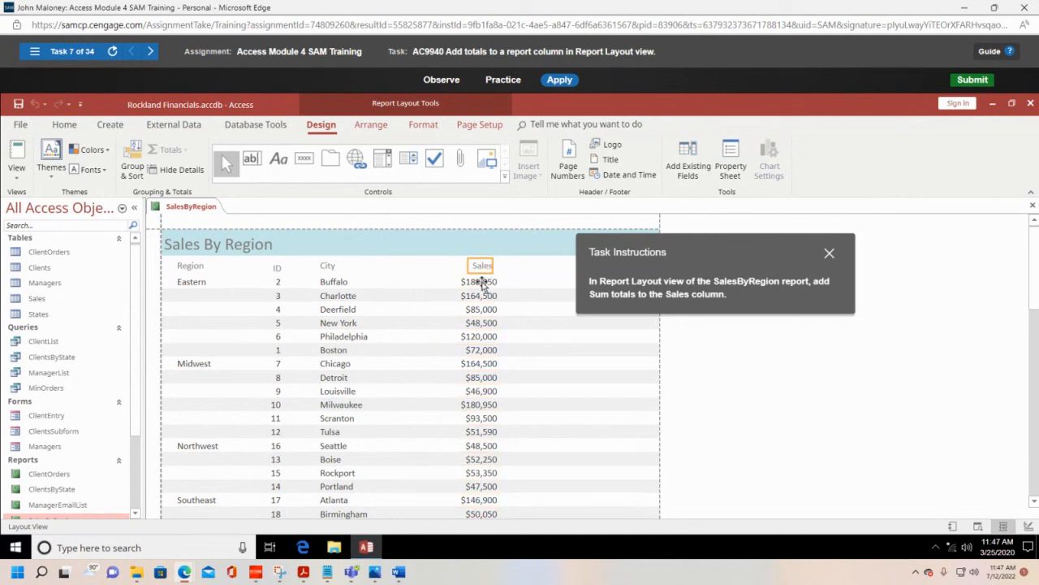
pyautogui.click(483, 284)
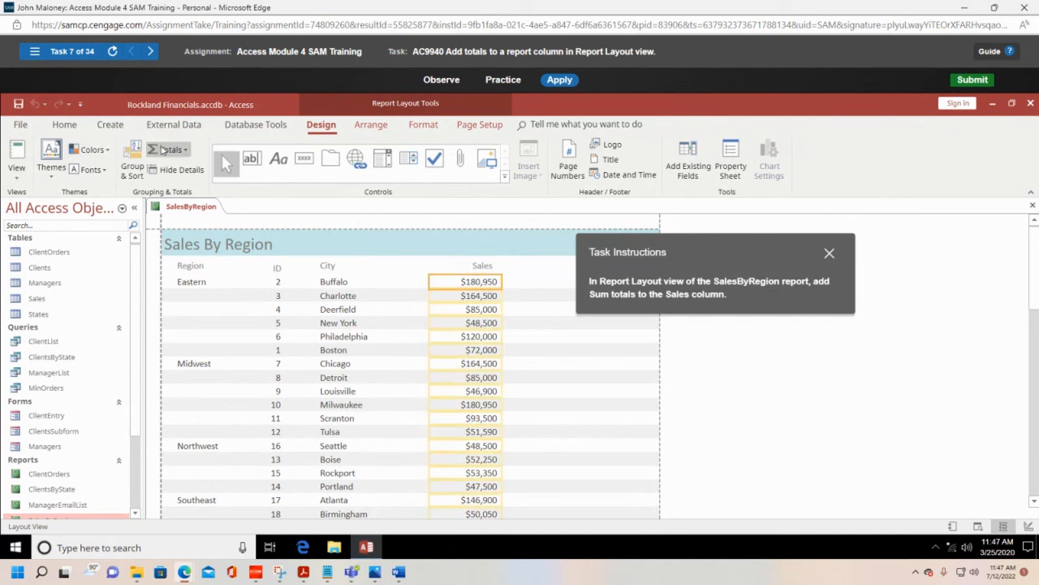
pyautogui.click(186, 152)
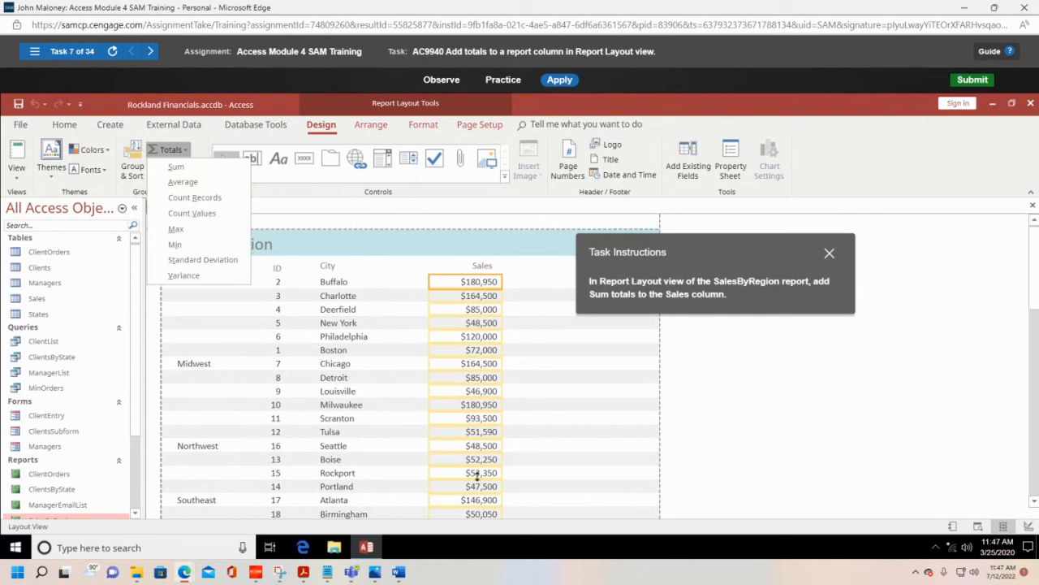
pyautogui.click(176, 167)
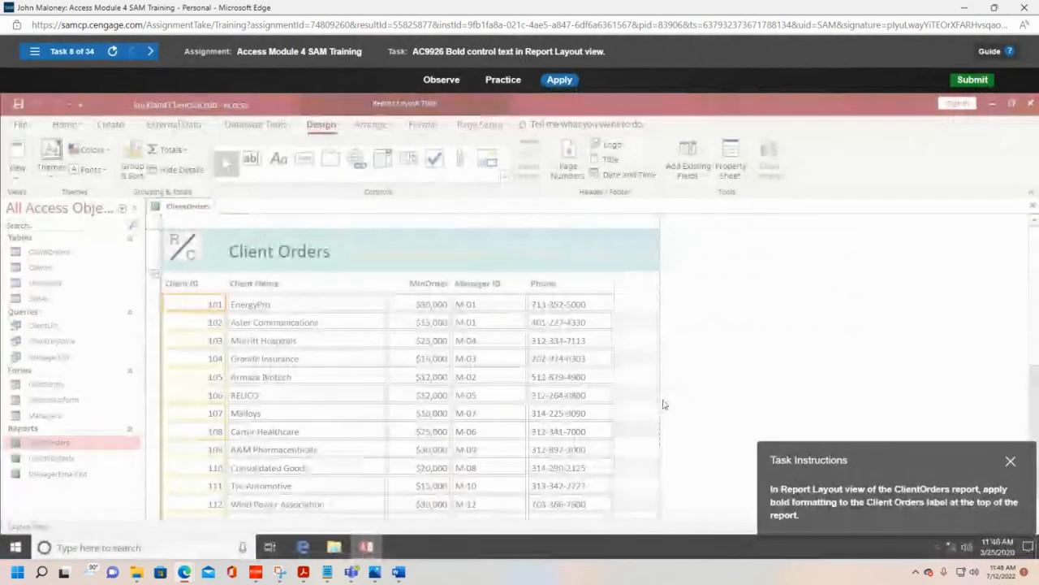
# Step: Apply bold formatting to the Client Orders title label in the ClientOrders report
pyautogui.moveTo(924, 452); pyautogui.dragTo(658, 216)
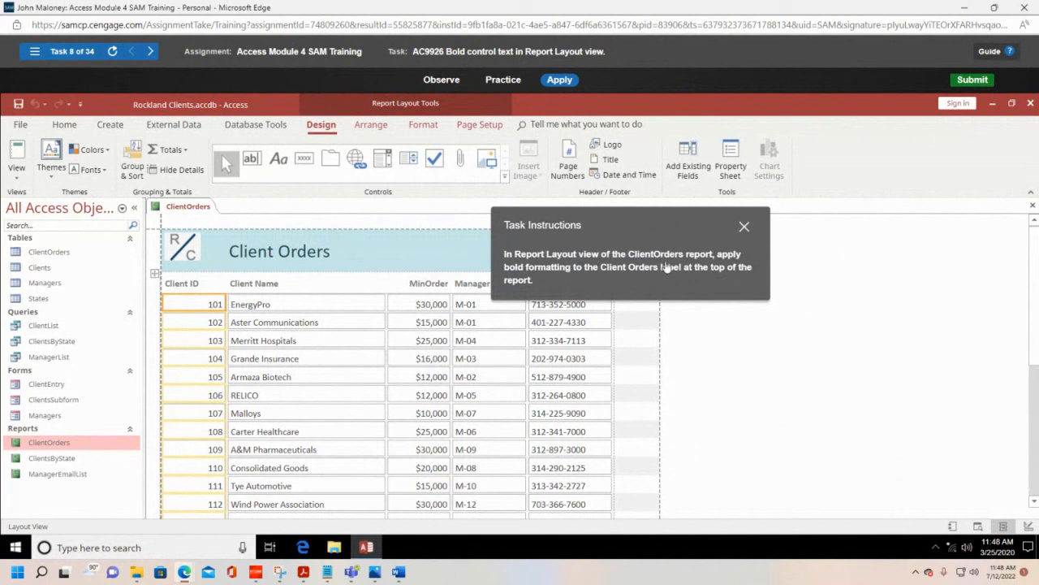
pyautogui.click(328, 252)
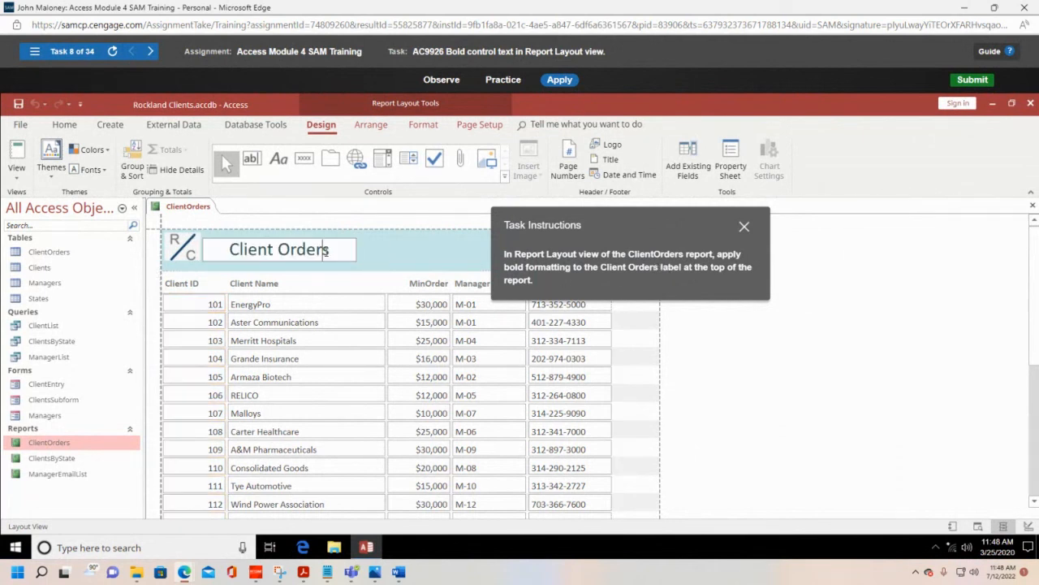
pyautogui.moveTo(333, 249); pyautogui.dragTo(190, 246)
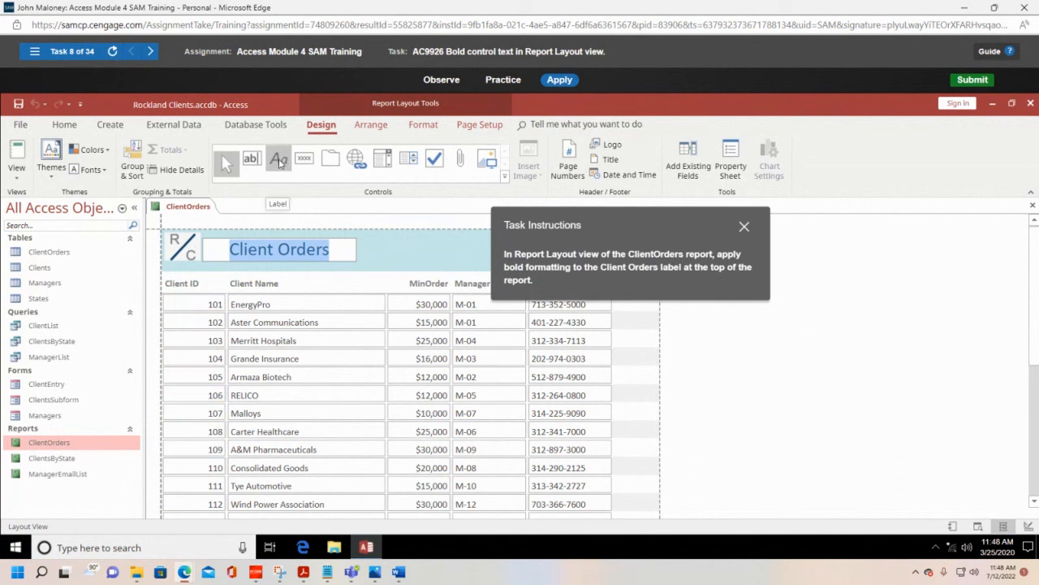
pyautogui.click(65, 125)
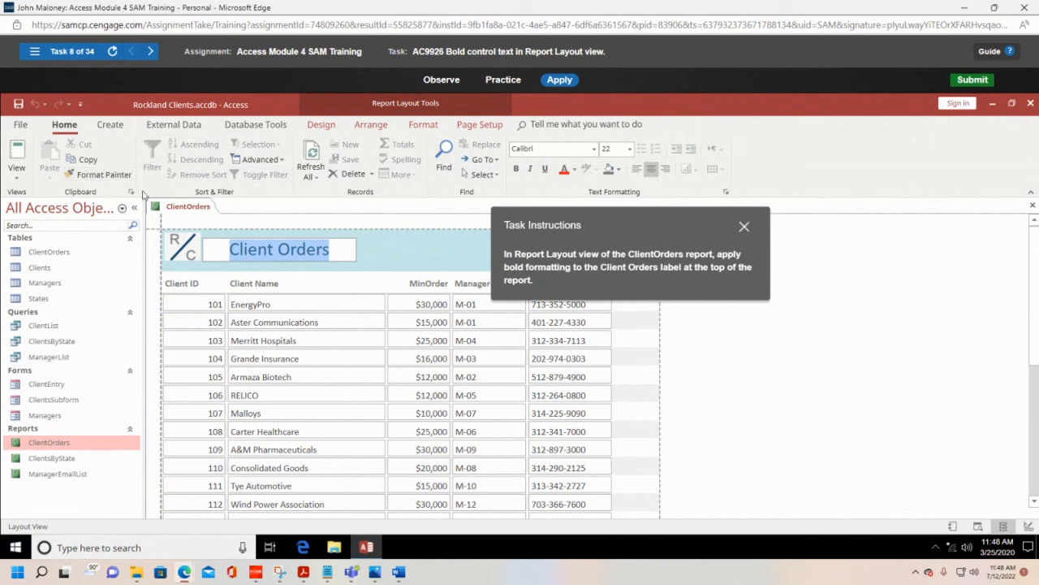
pyautogui.click(516, 170)
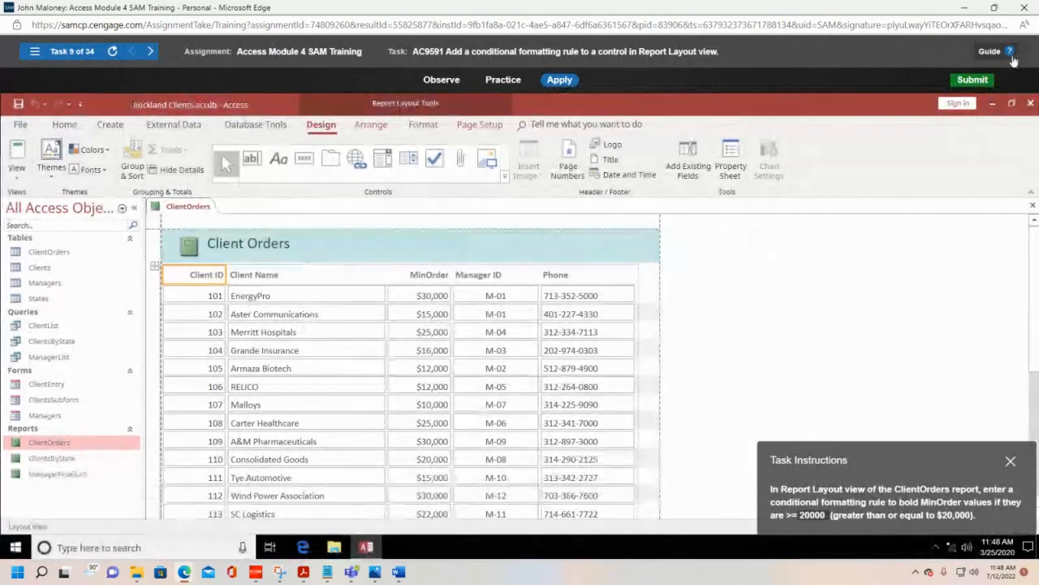
# Step: Exit the Access Module 4 SAM Training and switch to the Bb Collaborate session
pyautogui.click(1025, 7)
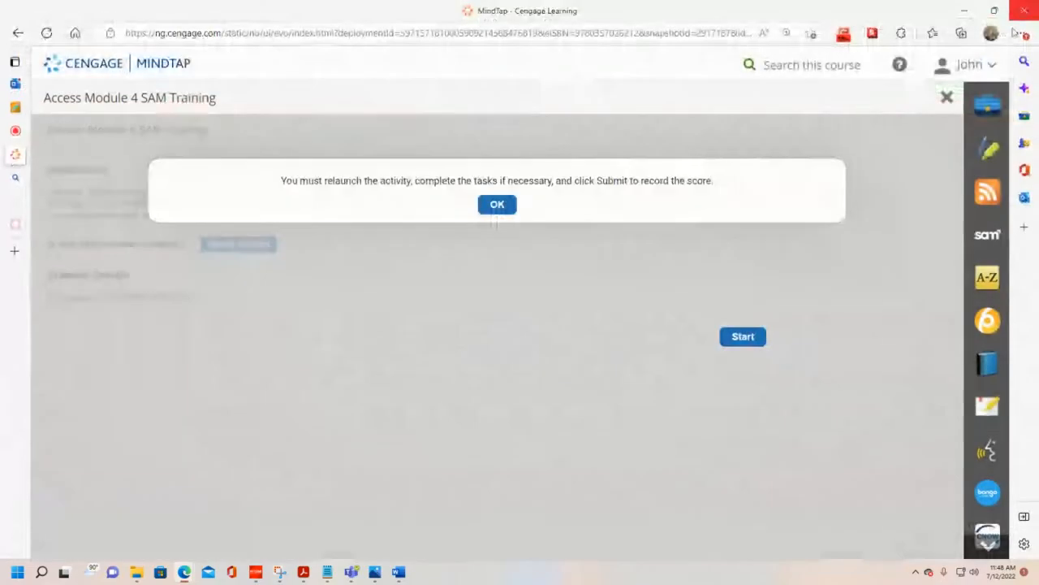
pyautogui.click(947, 98)
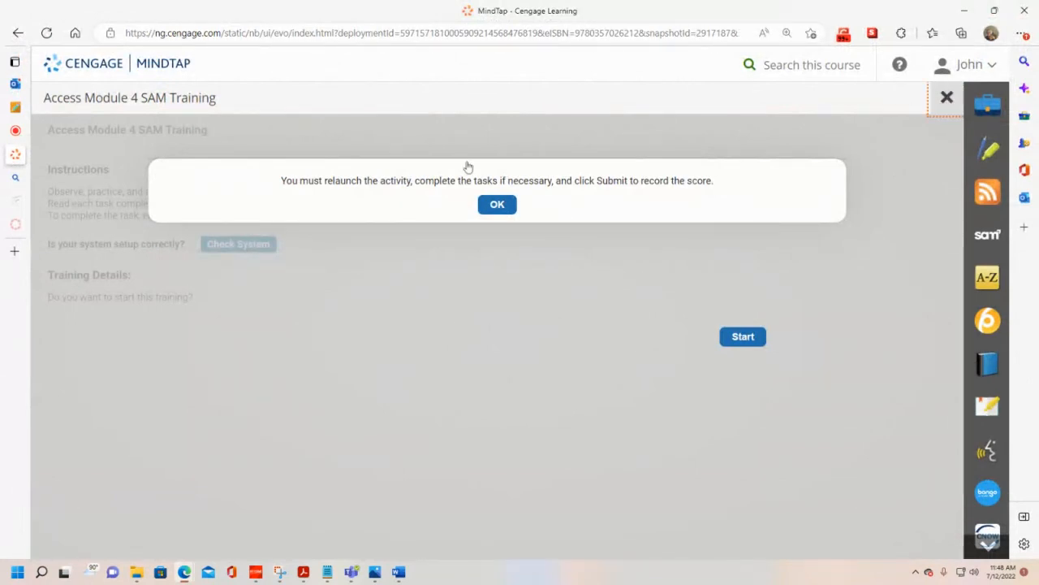
pyautogui.click(57, 132)
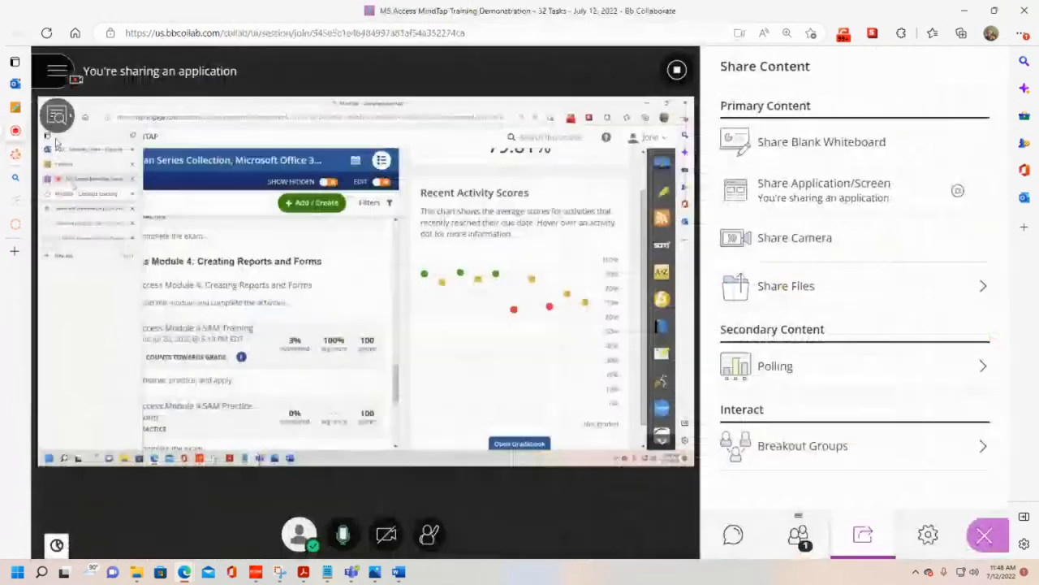